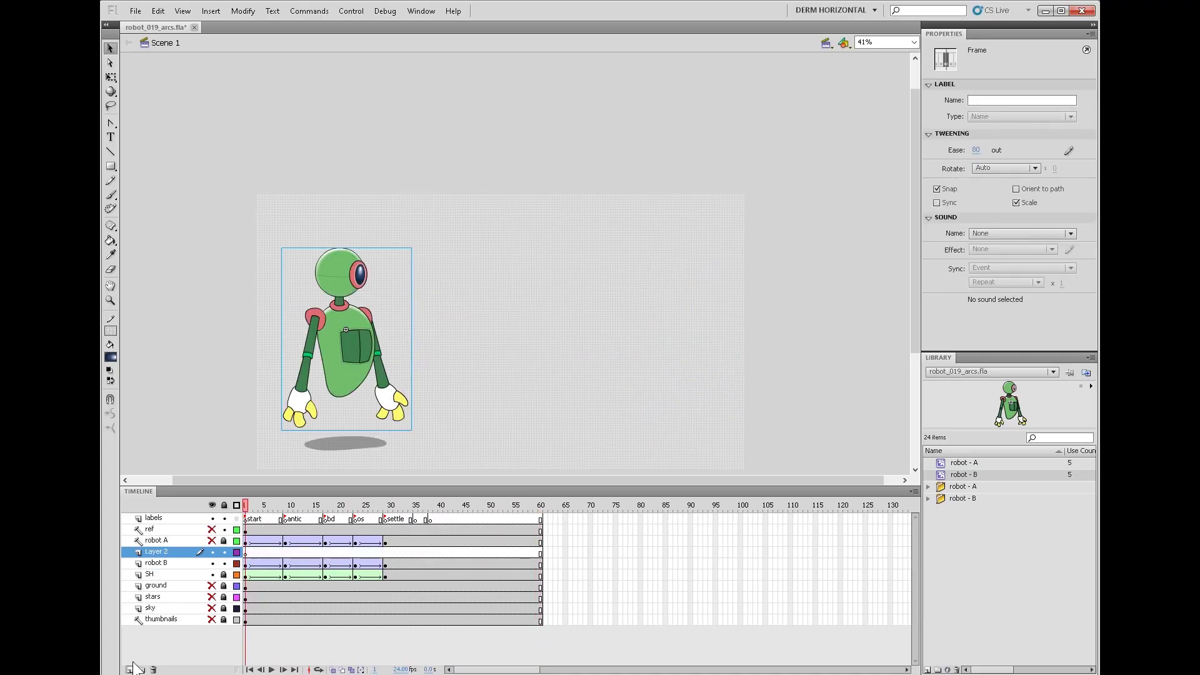
Step: Paint a red Brush dot at the centre of the robot's head on frame 1 of Layer 2, with the robot B layer locked
click(110, 195)
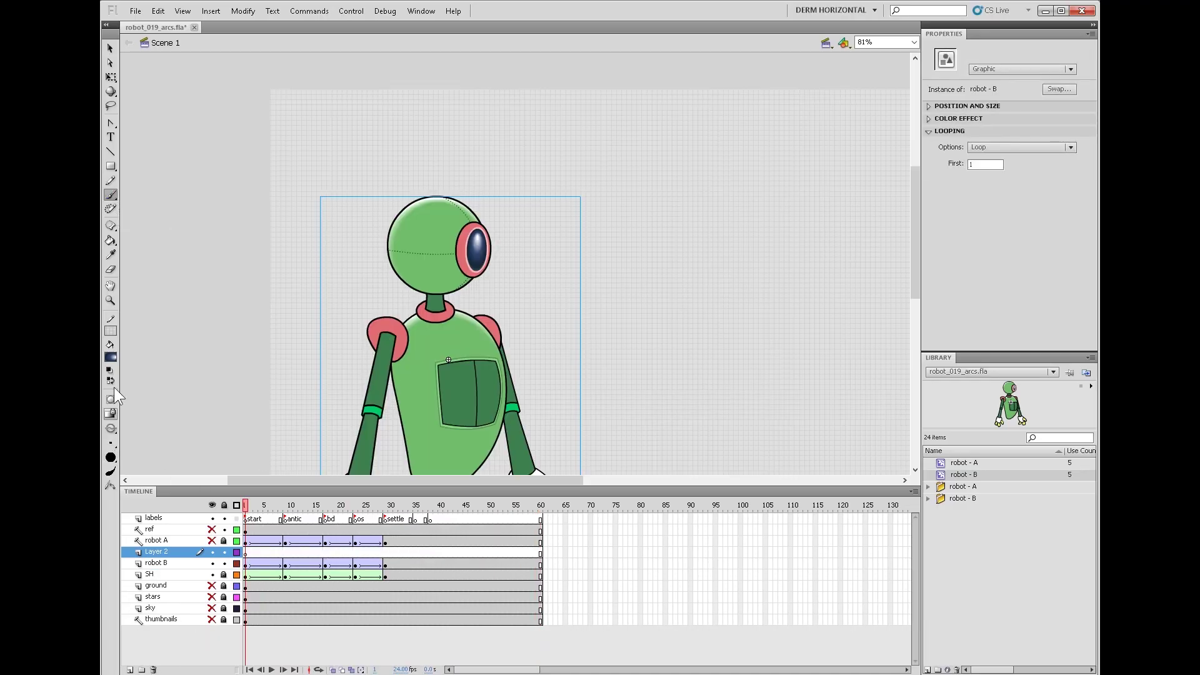
click(111, 357)
click(288, 395)
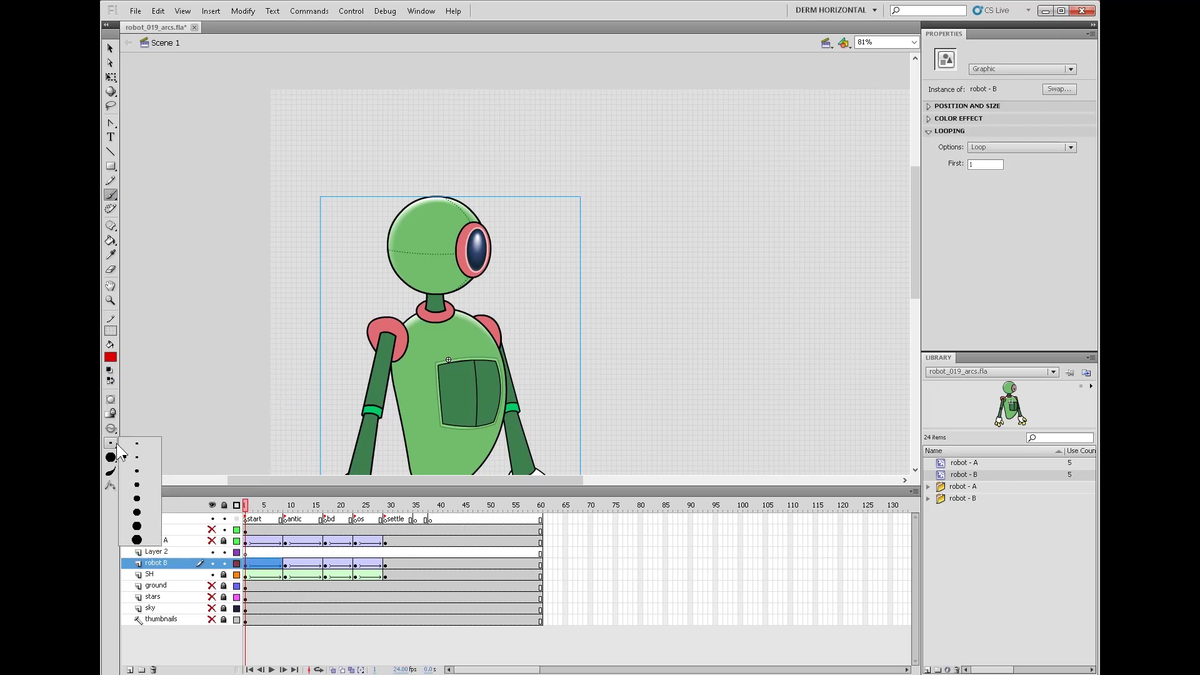
click(438, 248)
key(ctrl+z)
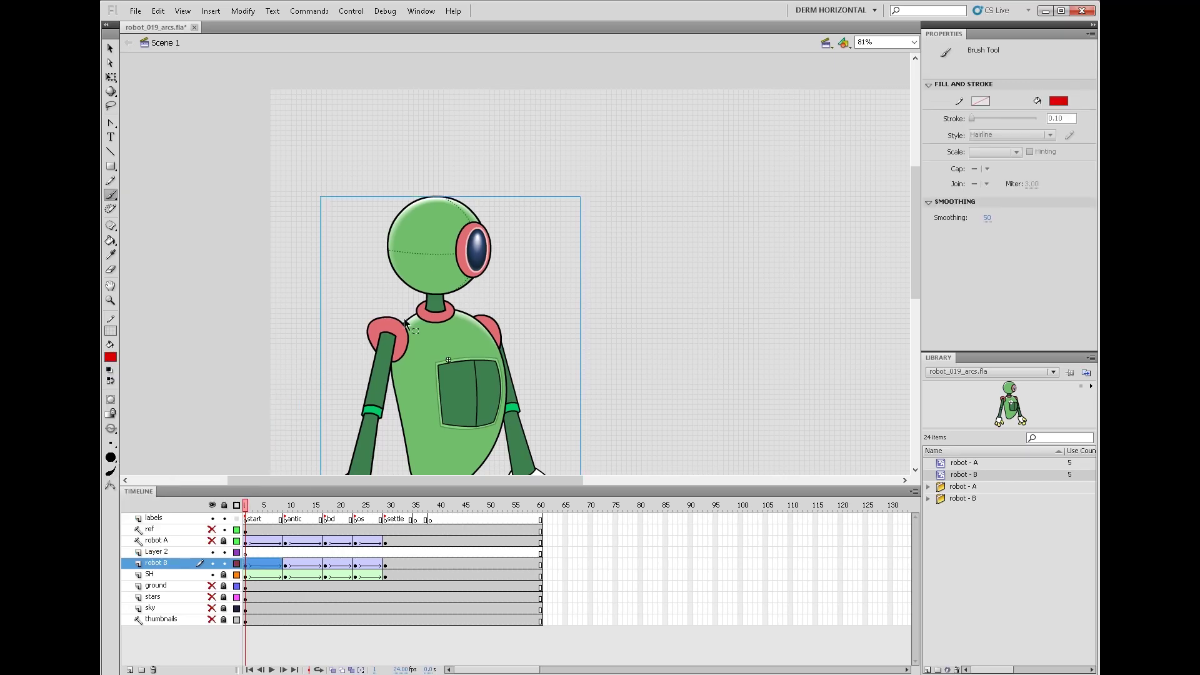
click(224, 563)
click(246, 552)
click(436, 248)
Step: Show the robot B layer as outlines, mark the head's centre on frame 9, and label the two dots 1 and 9
click(236, 563)
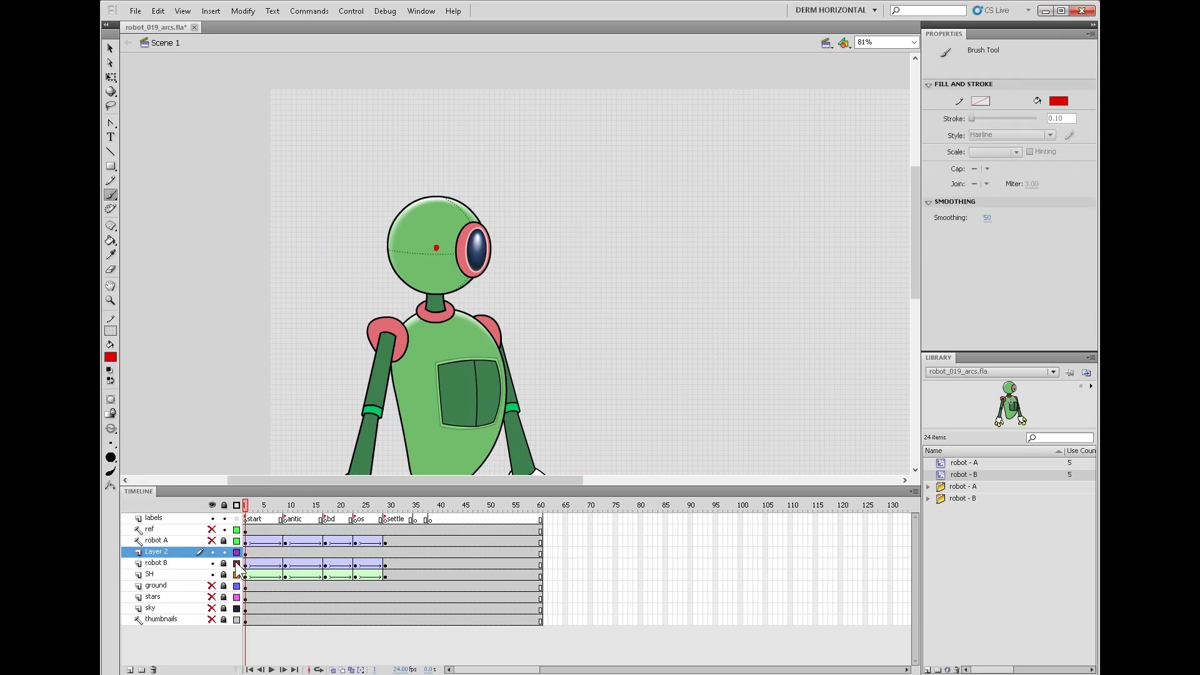
click(288, 557)
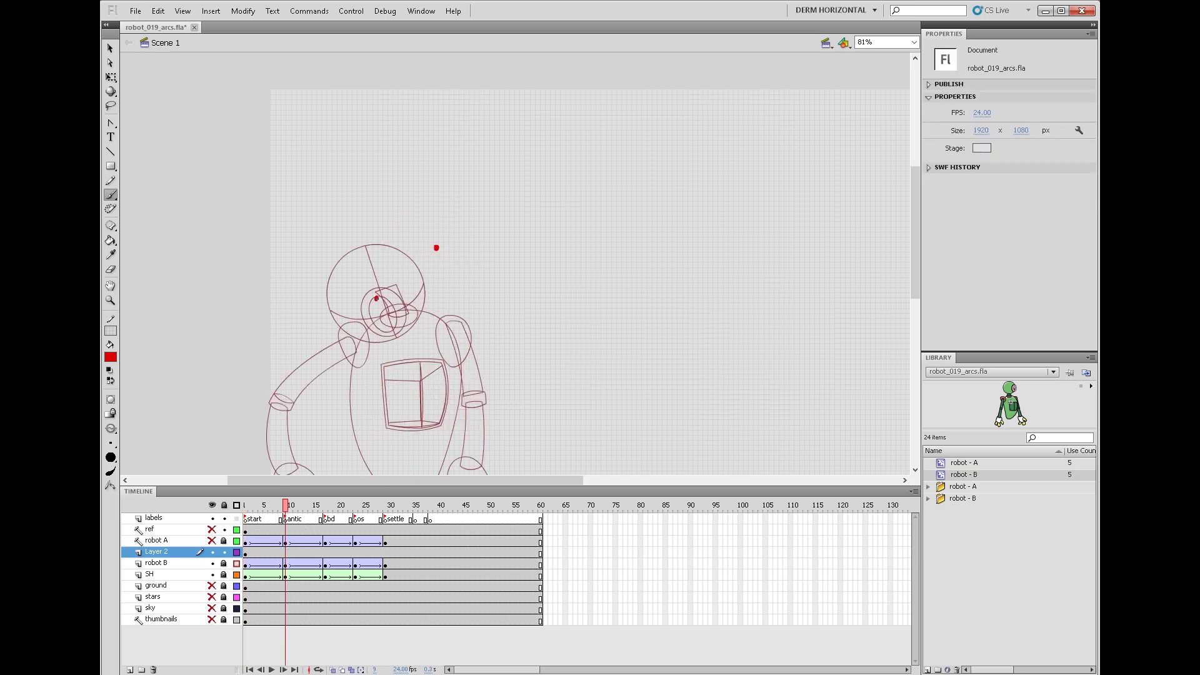
drag(436, 225, 434, 233)
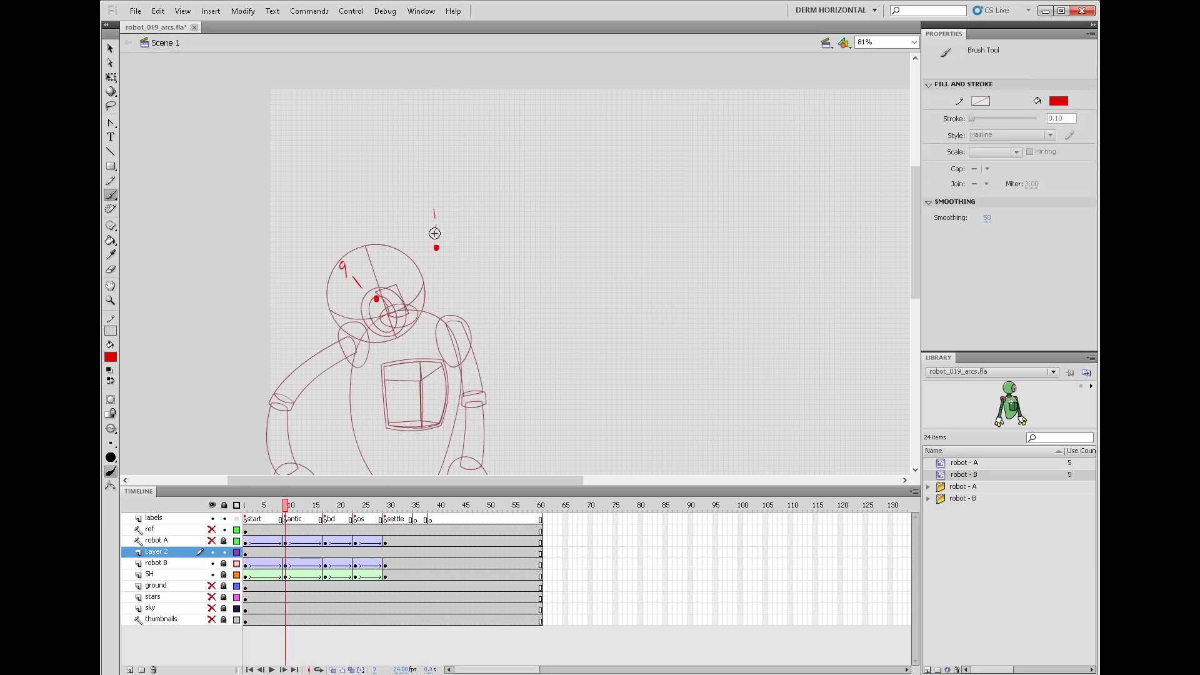
Step: Mark the head's centre on frames 17 and 23 with red dots and label them with their frame numbers
click(325, 506)
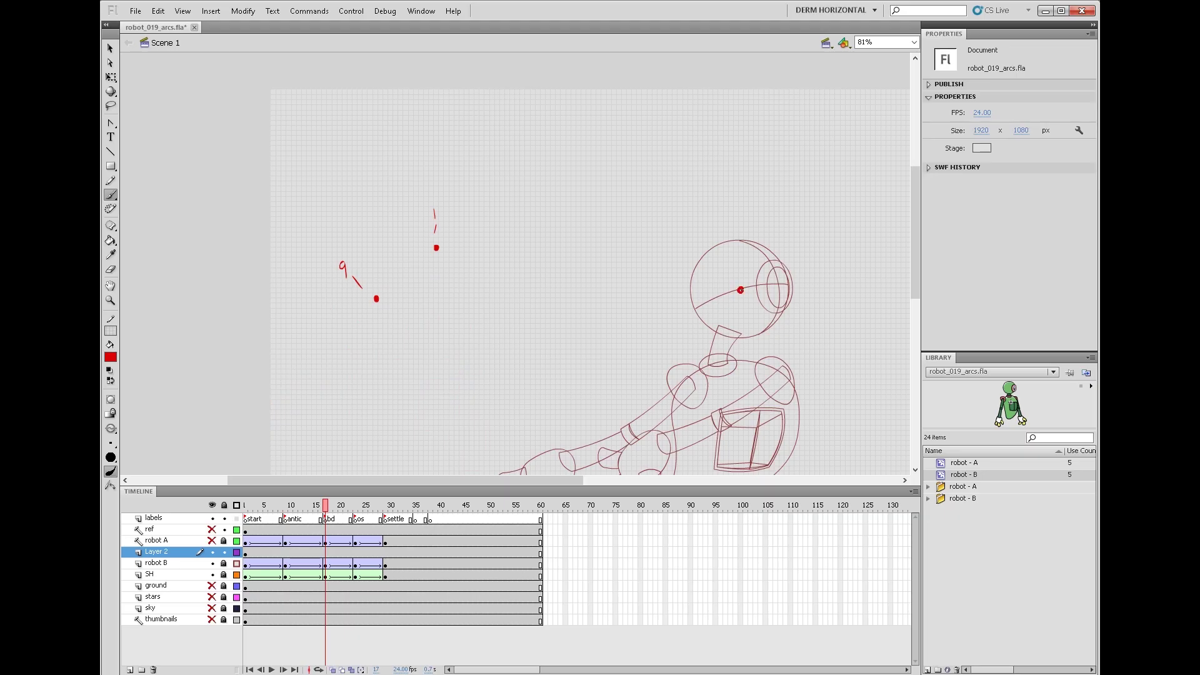
drag(735, 315, 744, 329)
click(355, 554)
drag(741, 275, 426, 296)
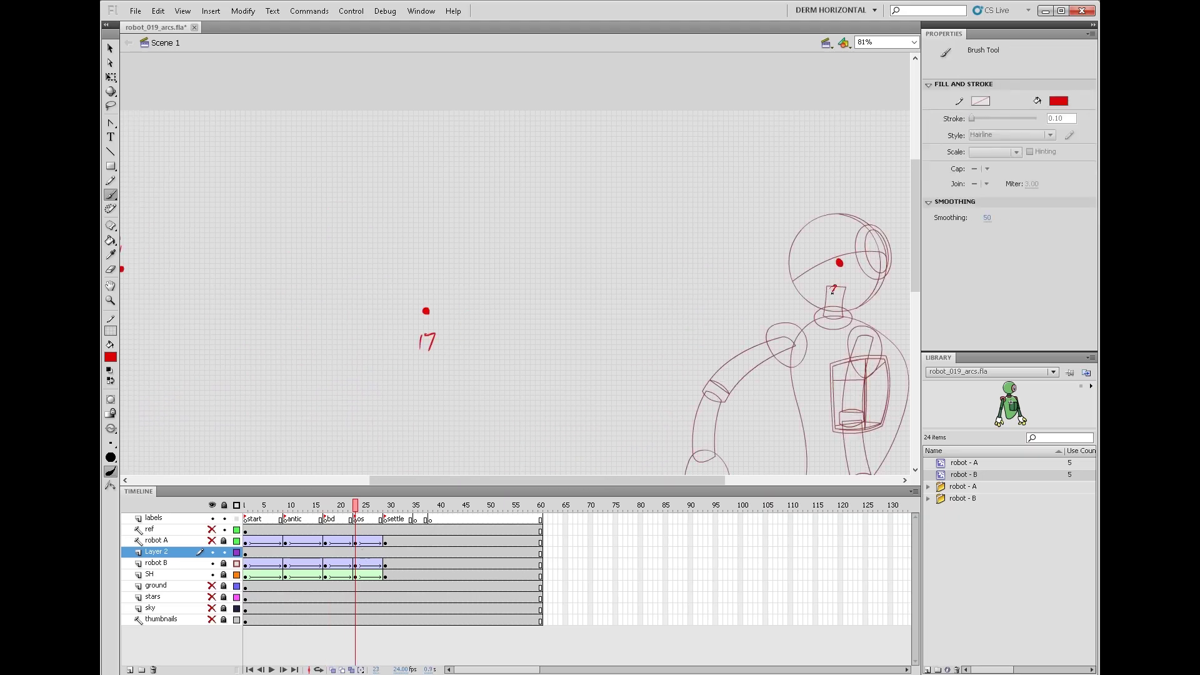
Step: Try to sketch a freehand motion curve through the labelled head dots from frame 1 to frame 23
mouse_move(157, 270)
mouse_down()
mouse_move(506, 238)
mouse_move(414, 289)
mouse_move(614, 314)
mouse_up()
drag(810, 362, 491, 409)
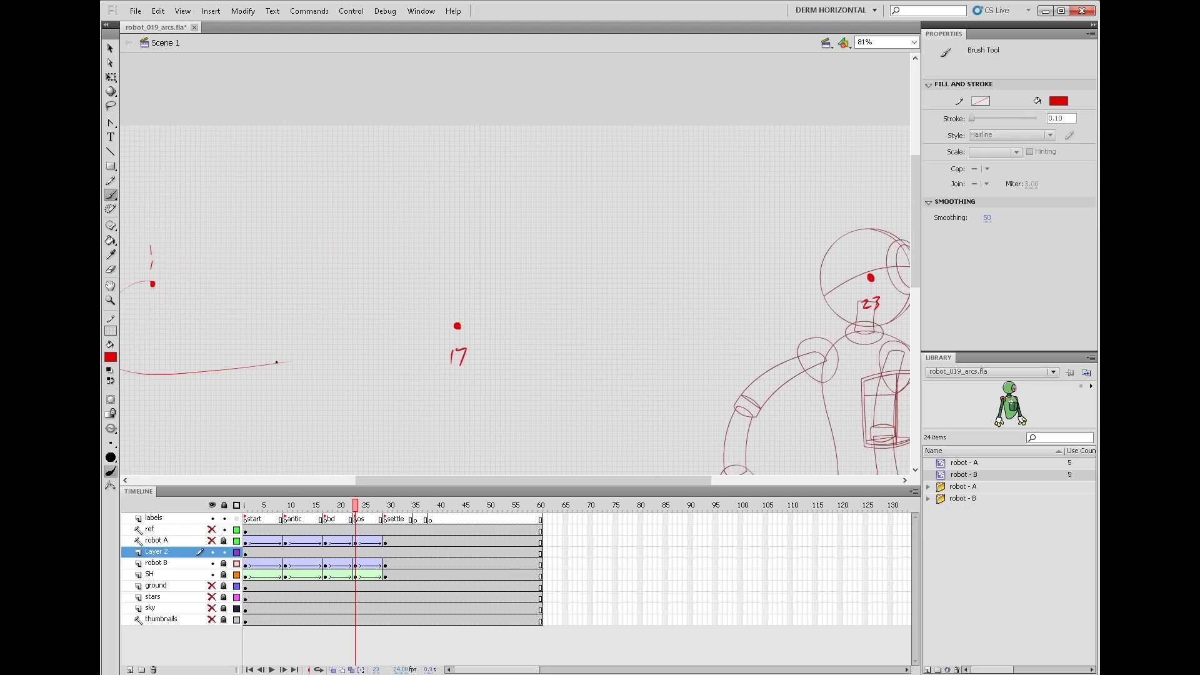
drag(281, 363, 873, 278)
drag(320, 411, 716, 369)
key(ctrl+z)
key(ctrl+z)
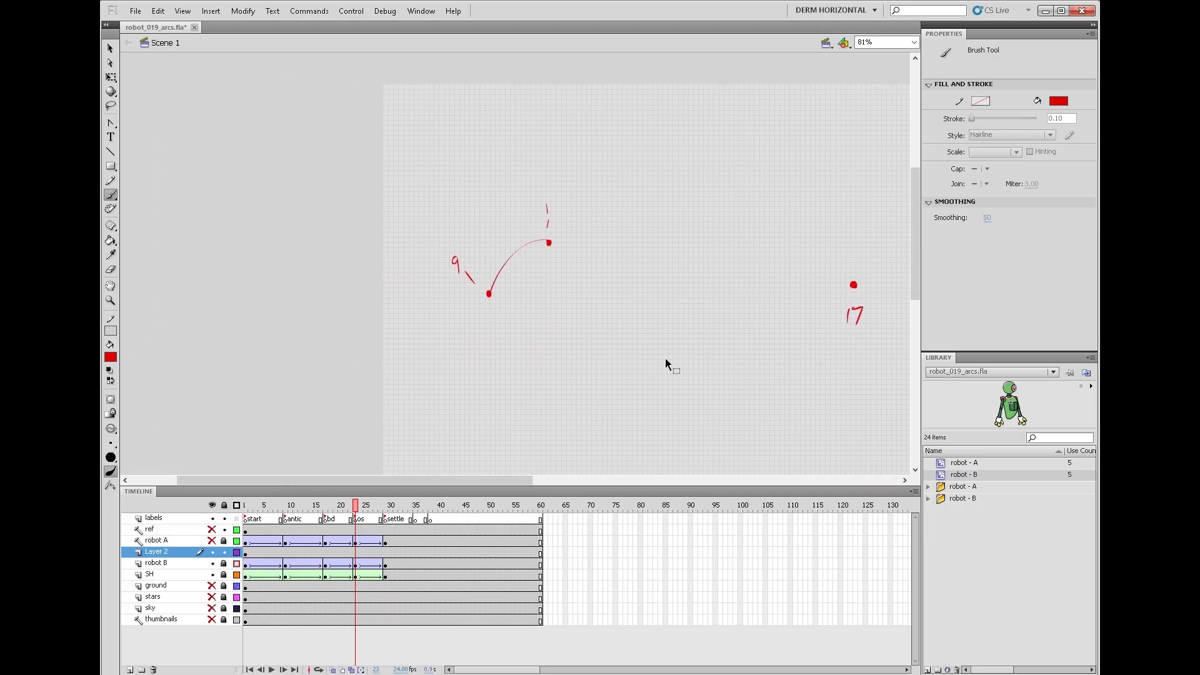
Step: Paint small red dots at the head's centre on the in-between frames from 1 to 9, starting from frame 1
click(245, 553)
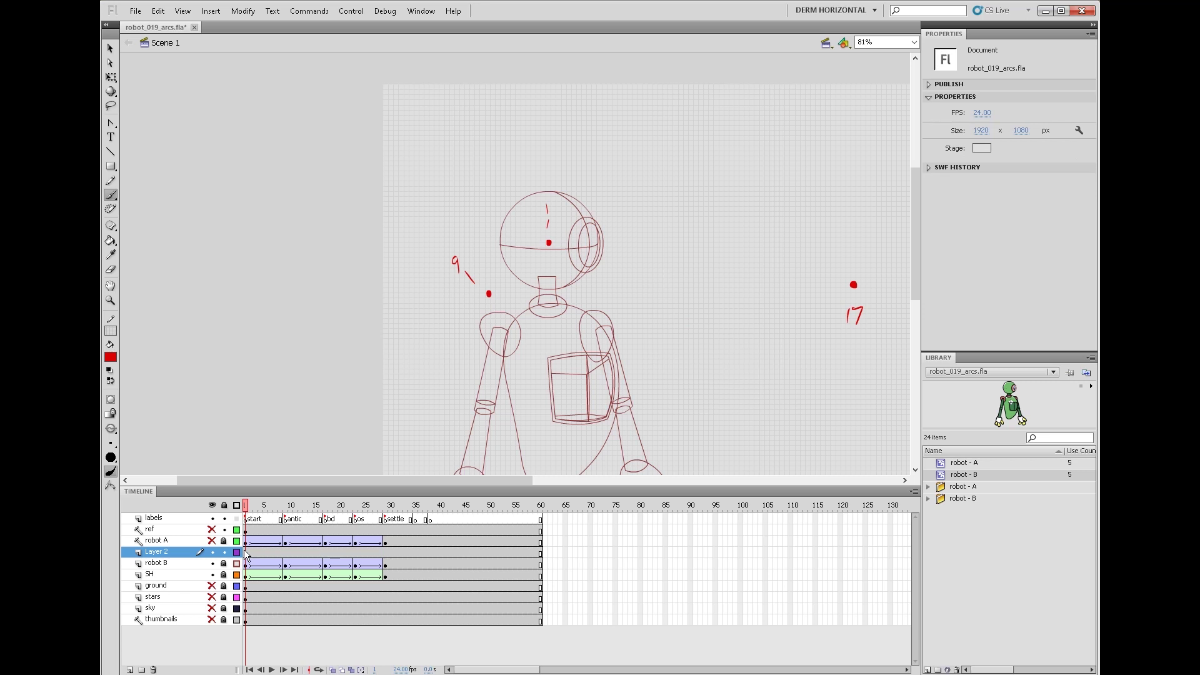
key(Return)
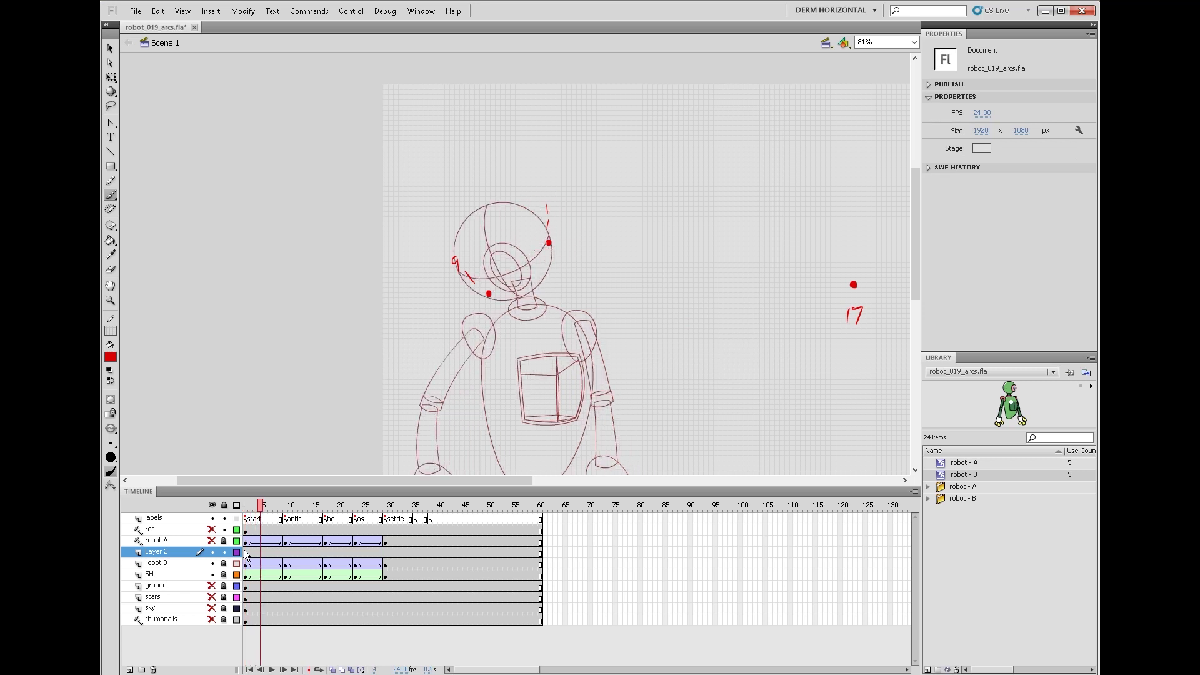
key(comma)
key(comma)
key(comma)
key(comma)
key(comma)
key(period)
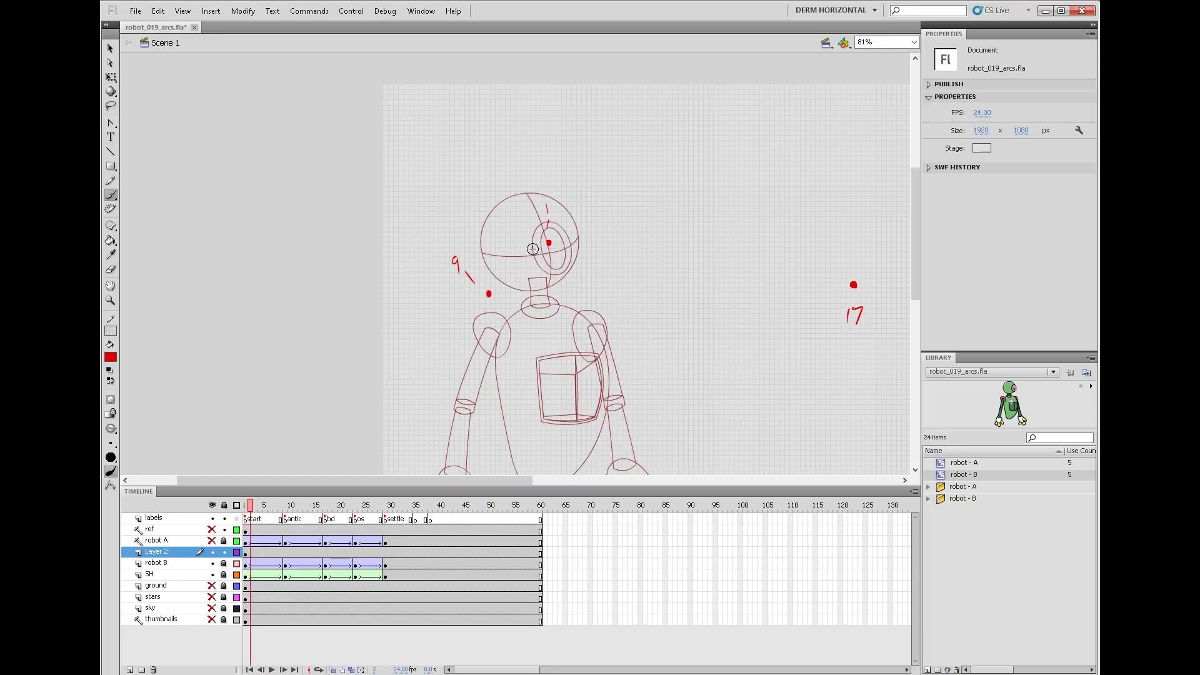
key(period)
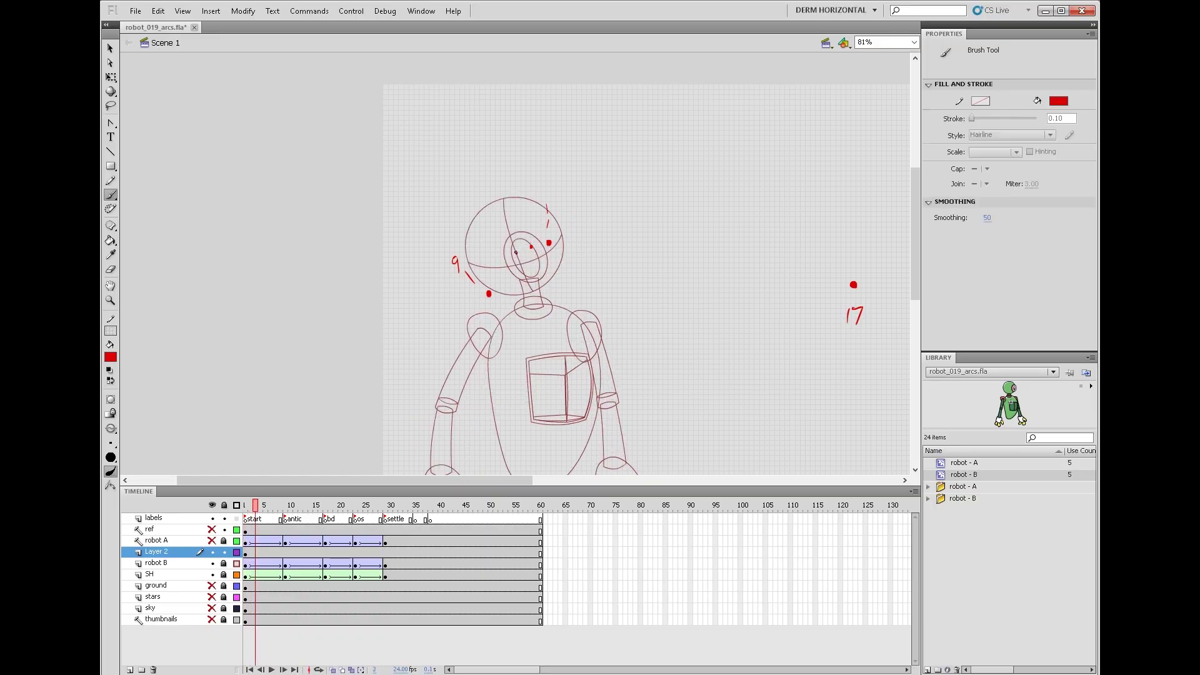
key(period)
key(period)
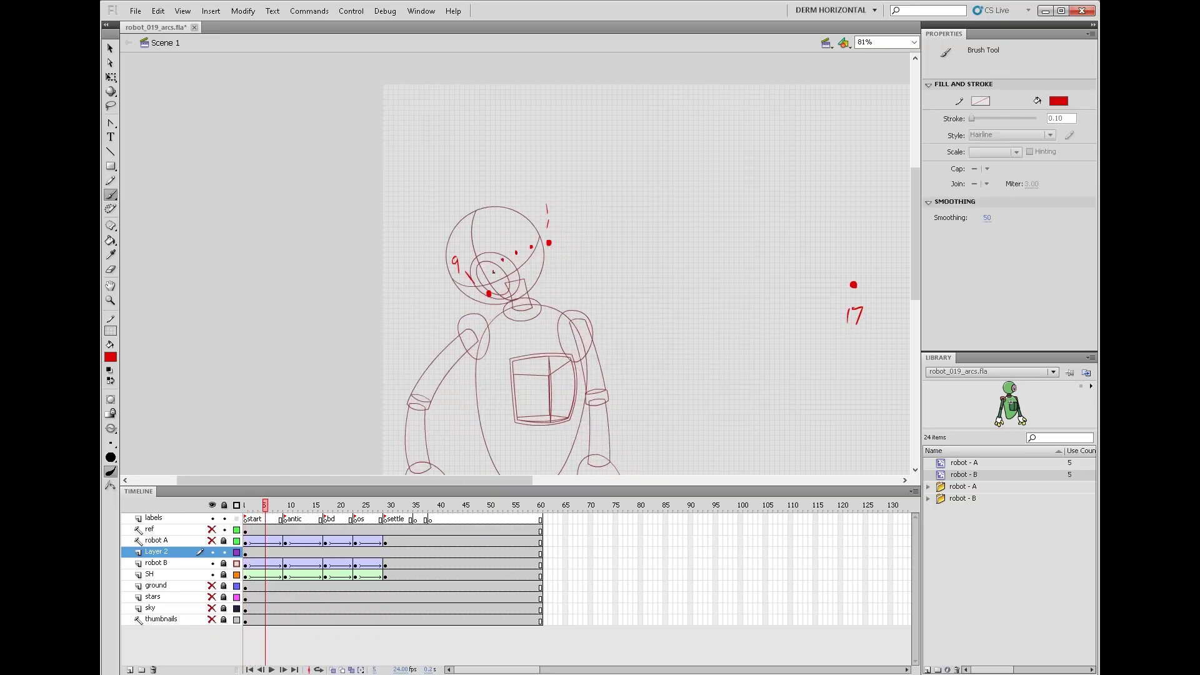
key(period)
key(period)
key(period)
key(period)
key(period)
key(period)
key(period)
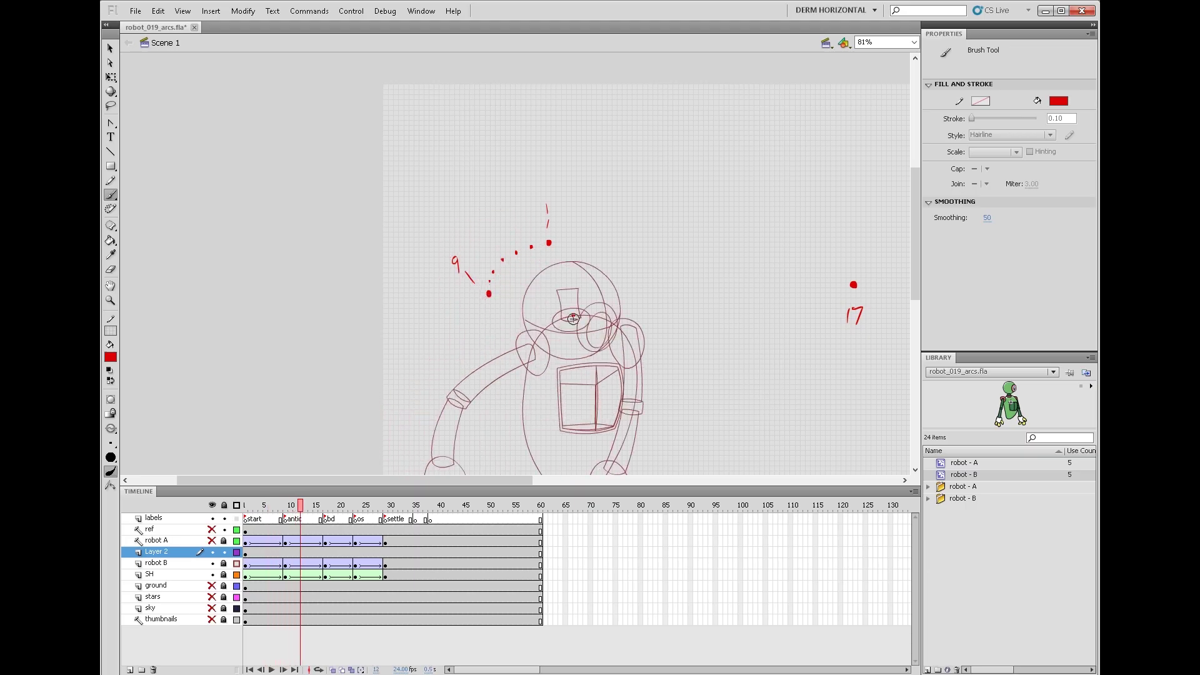
Step: Fill in the small red dots of the head's path on the frames just after frame 9, up to frame 12
key(comma)
key(comma)
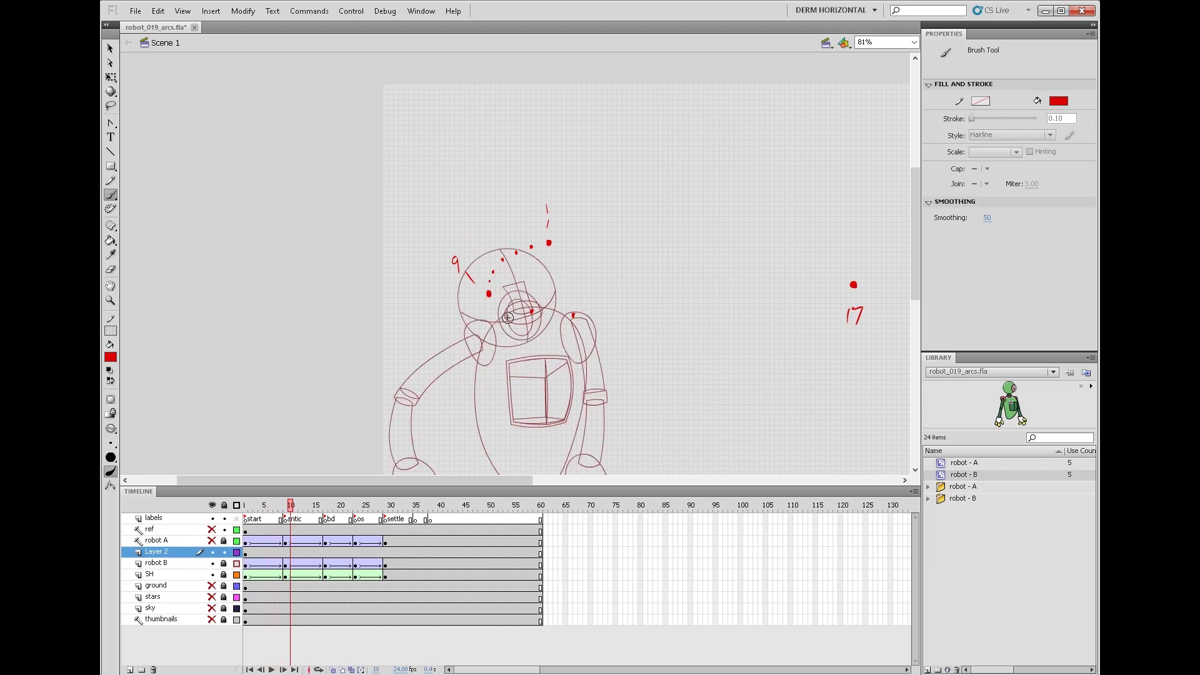
click(510, 307)
key(comma)
click(498, 303)
key(period)
key(period)
key(period)
key(period)
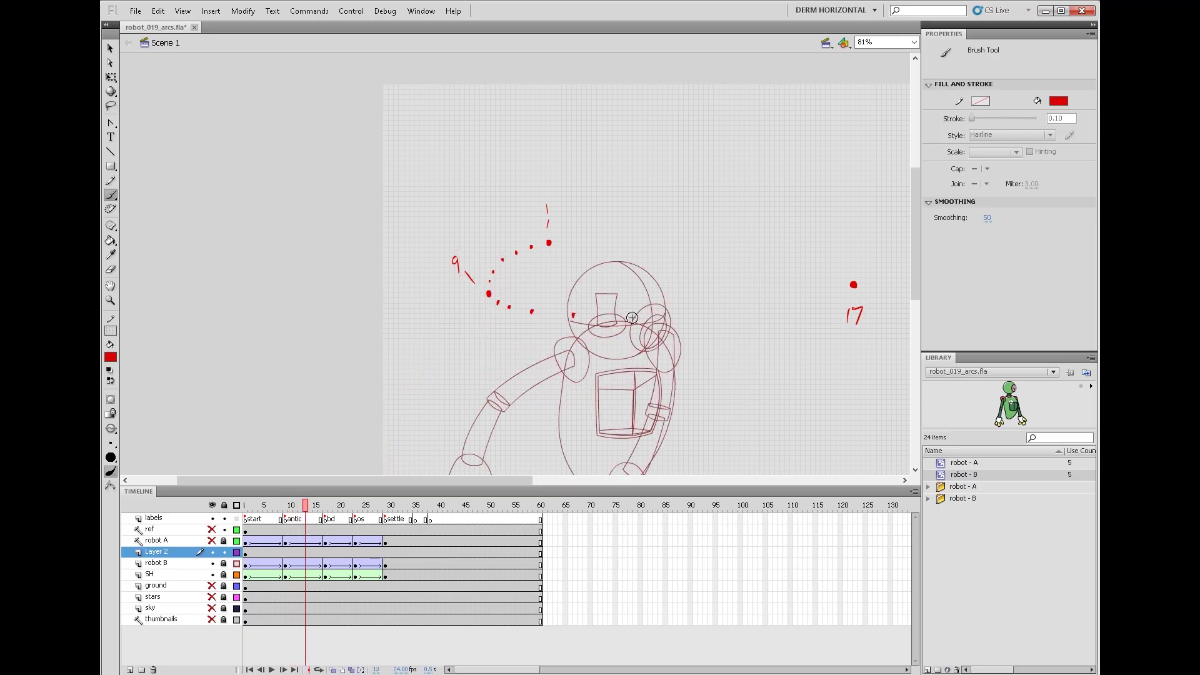
Step: Paint red dots at the head's centre on frames 13 to 16
click(620, 317)
key(period)
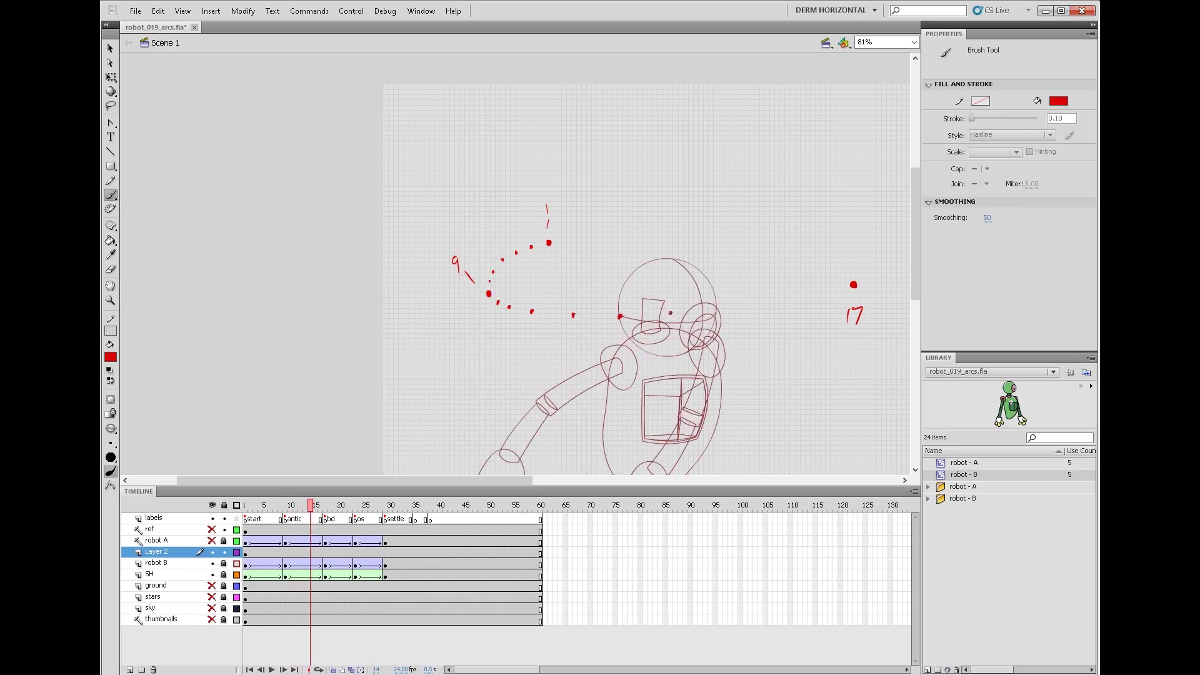
click(671, 313)
key(period)
click(727, 304)
key(period)
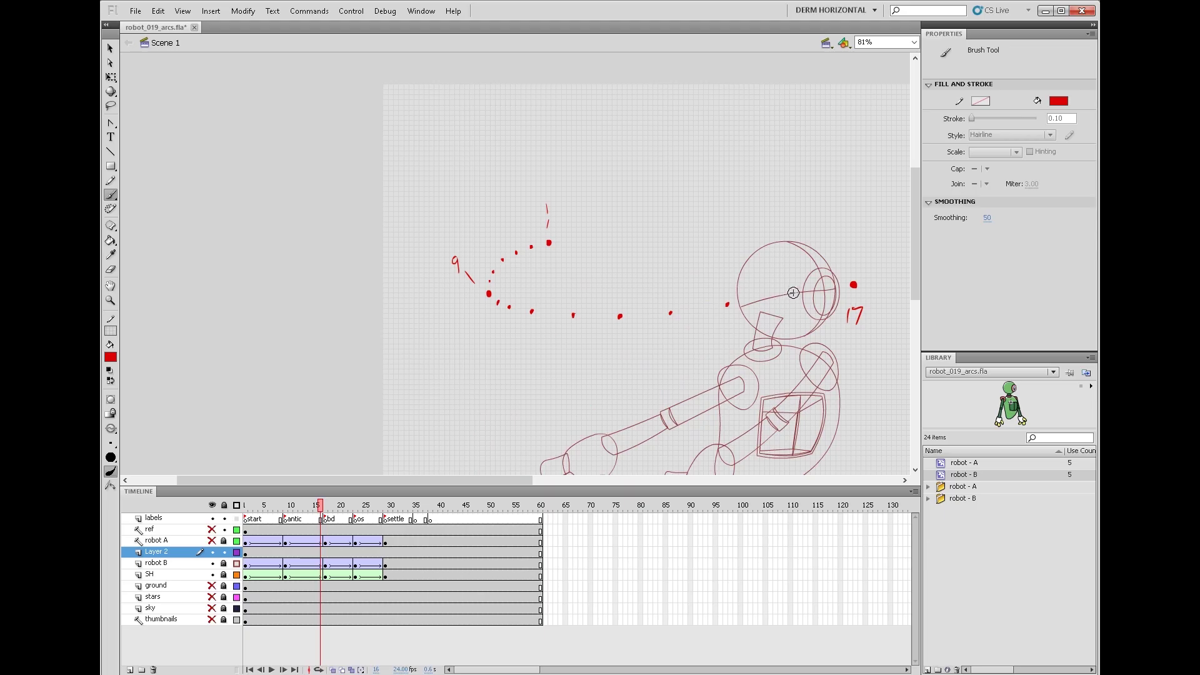
click(793, 293)
Step: Paint red dots at the head's centre on frames 18 to 21, between the labelled dots 17 and 23
key(period)
drag(845, 358, 406, 400)
key(period)
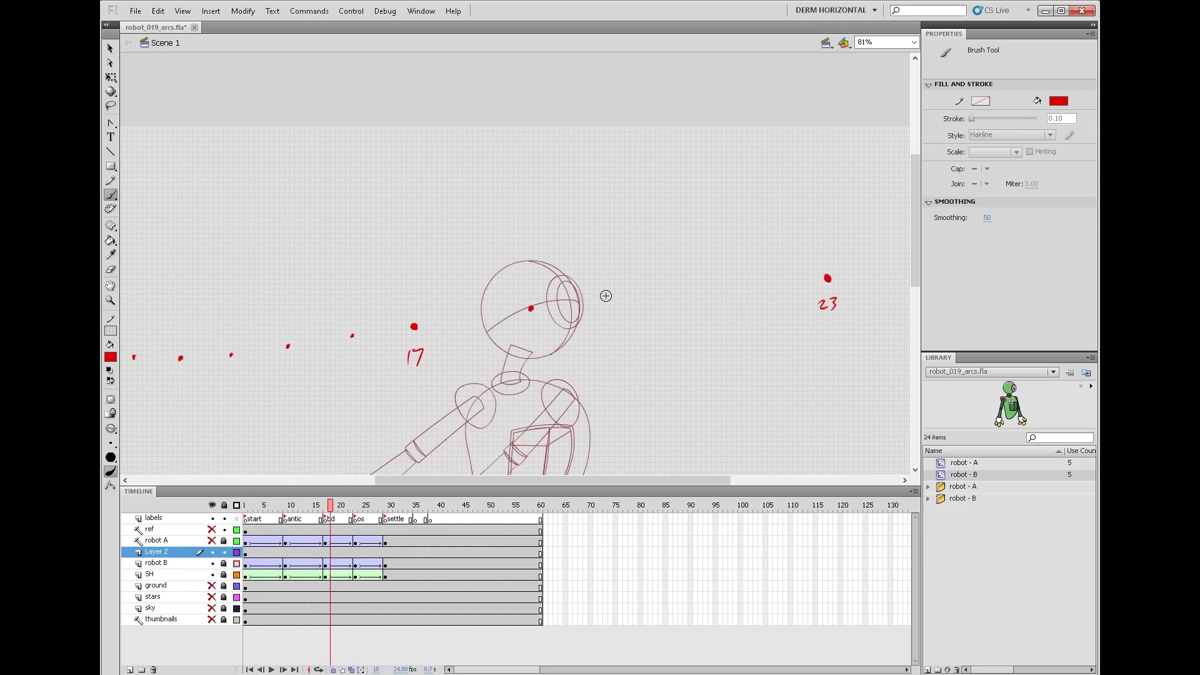
key(period)
click(633, 294)
key(period)
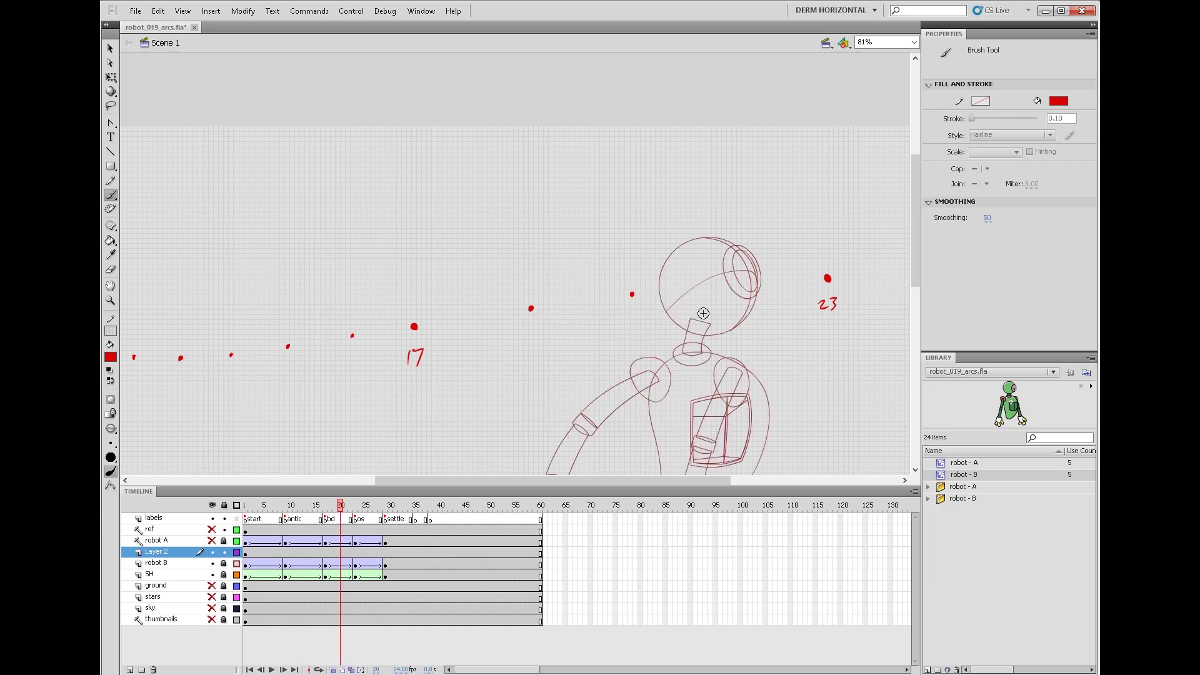
key(period)
click(775, 274)
key(period)
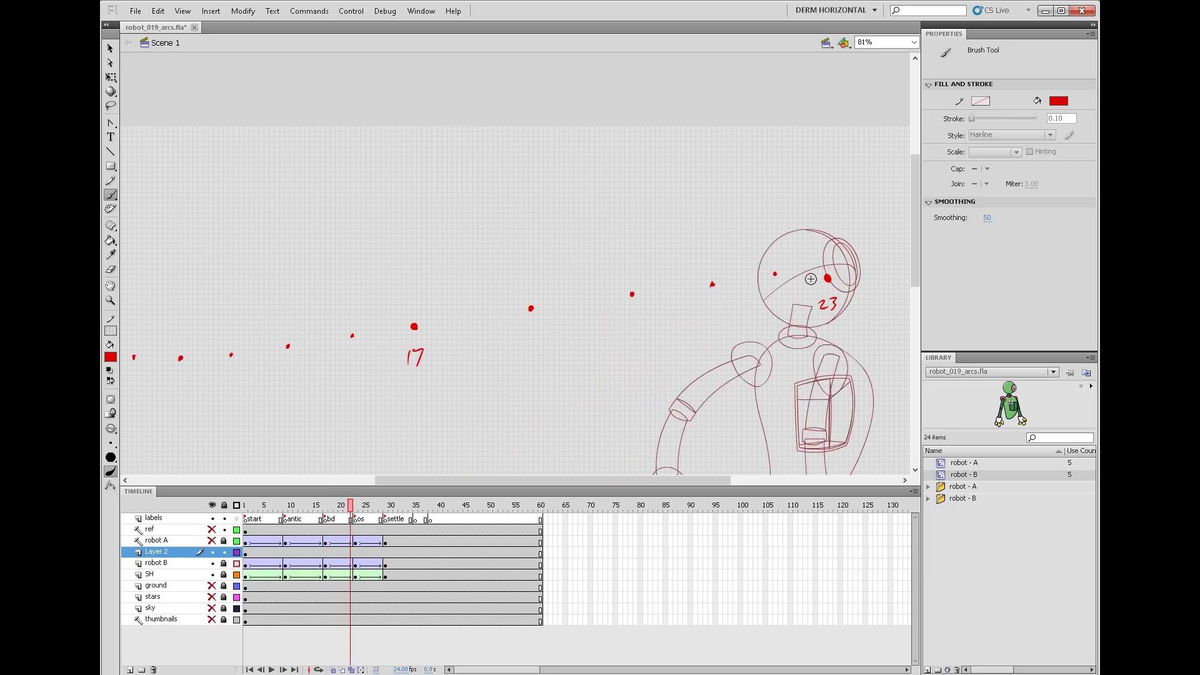
Step: Examine the head's position against the dotted path on the frames around frame 17 and review the spacing of the dots
key(comma)
key(comma)
key(comma)
key(comma)
key(comma)
key(comma)
key(comma)
key(period)
key(period)
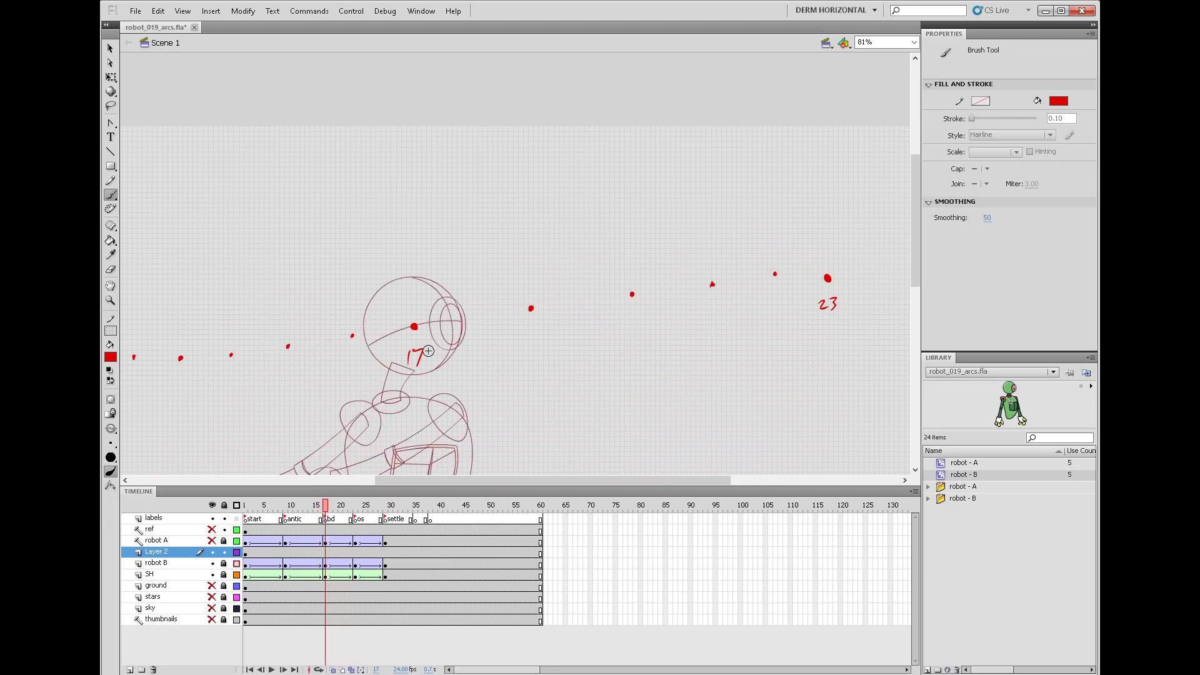
key(comma)
key(comma)
key(period)
drag(168, 372, 460, 338)
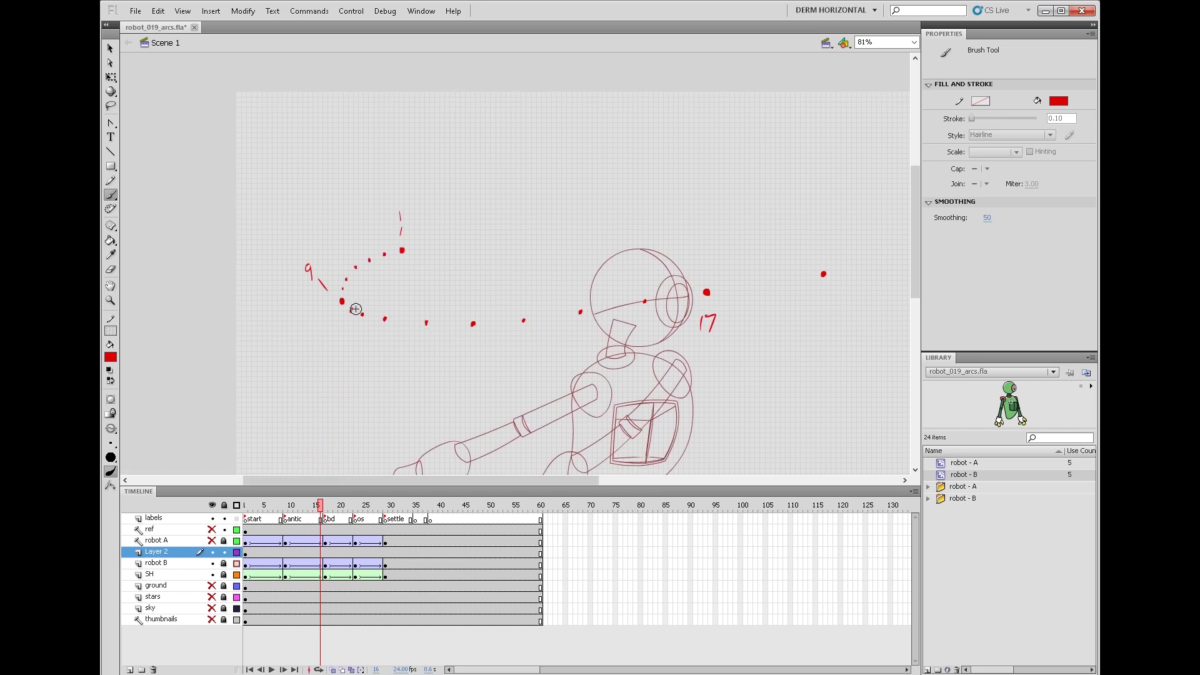
key(ctrl+z)
drag(841, 349, 573, 276)
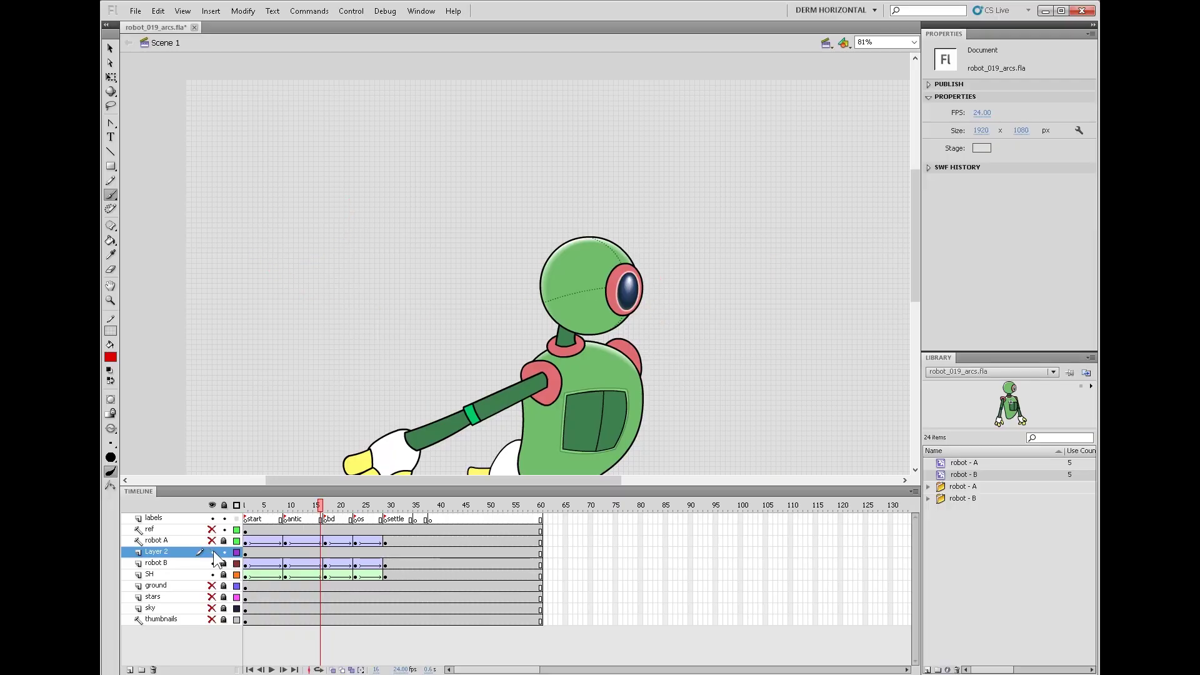
Step: Delete all the red path markings from Layer 2
click(211, 551)
click(245, 553)
key(Delete)
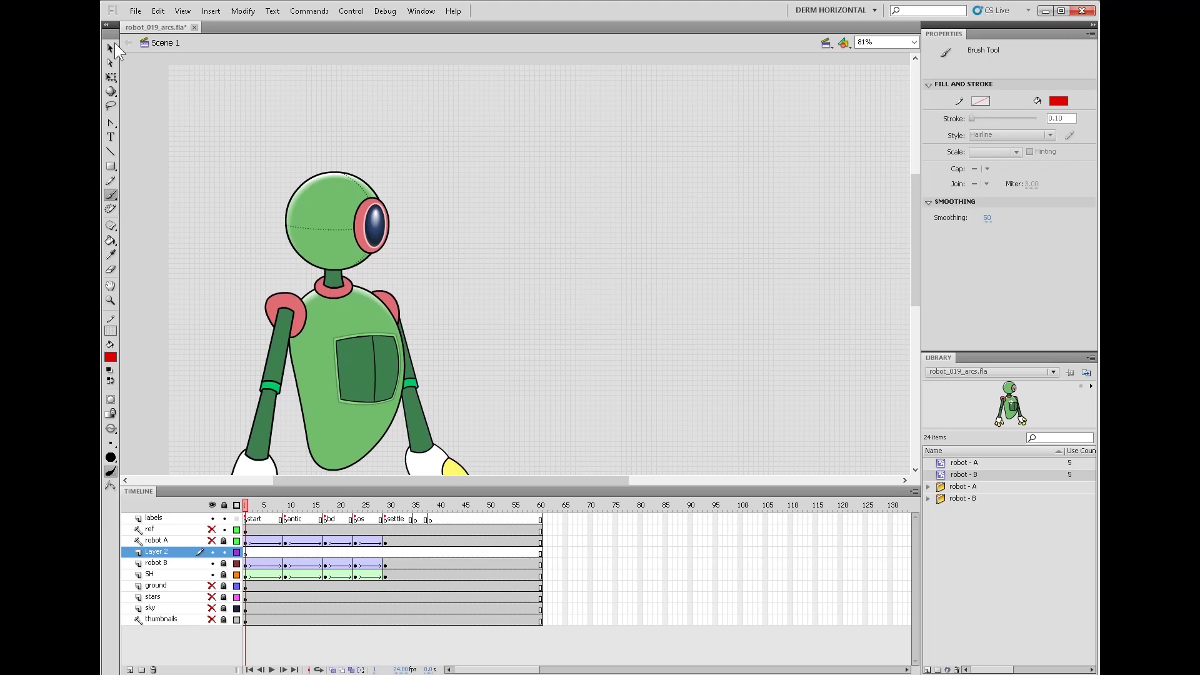
Step: Open the head - B symbol nested inside robot - B for editing
click(247, 564)
double_click(337, 226)
double_click(336, 226)
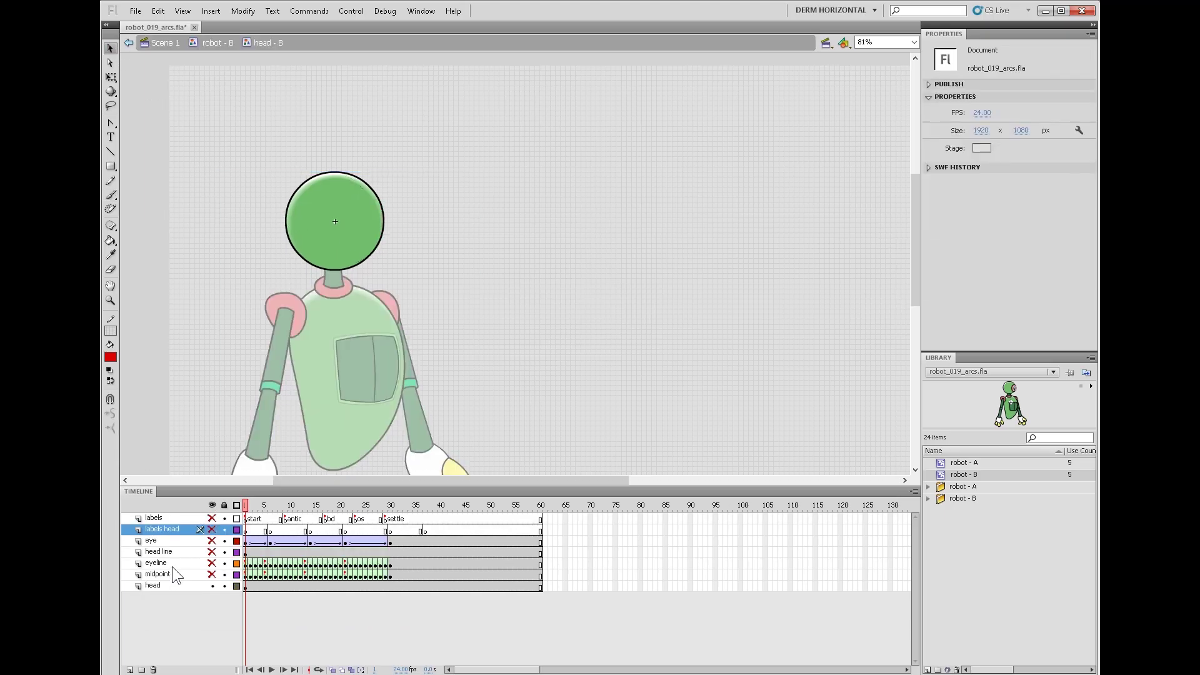
Step: Turn the midpoint, eyeline, head line and eye layers into guide layers
right_click(166, 573)
click(198, 442)
right_click(166, 564)
click(209, 400)
right_click(172, 551)
click(209, 388)
right_click(165, 540)
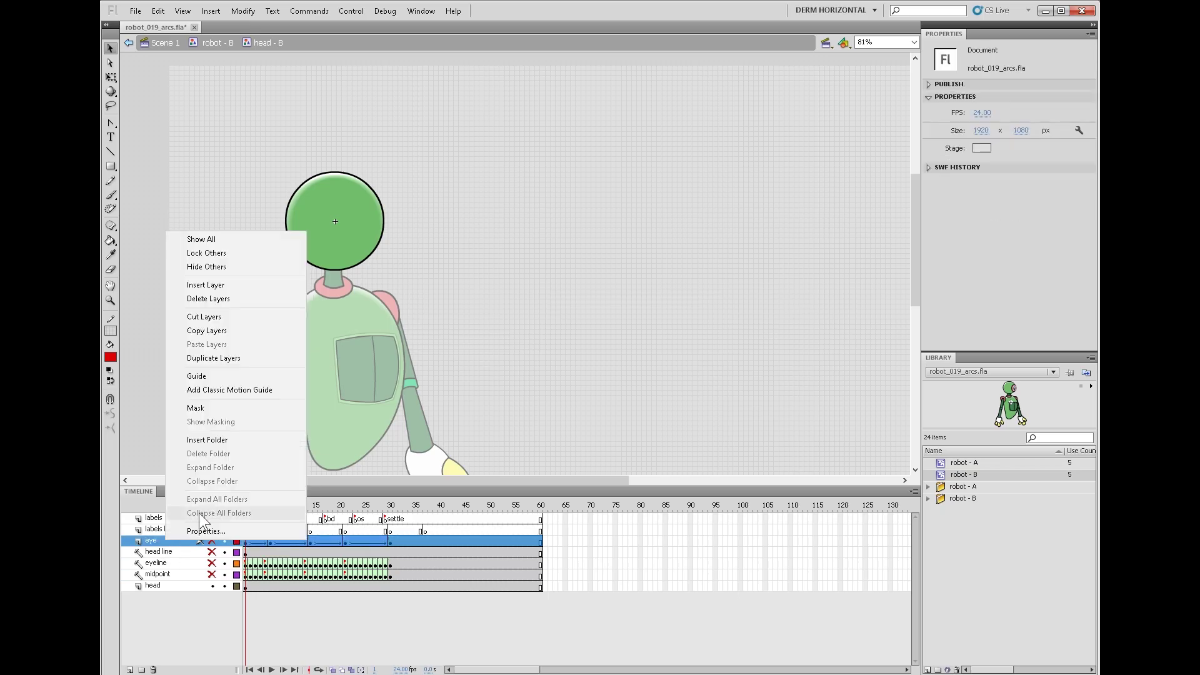
click(200, 375)
Step: Run the toggleGuide command on the eye layer, and once more on the labels head and eye layers together
click(319, 12)
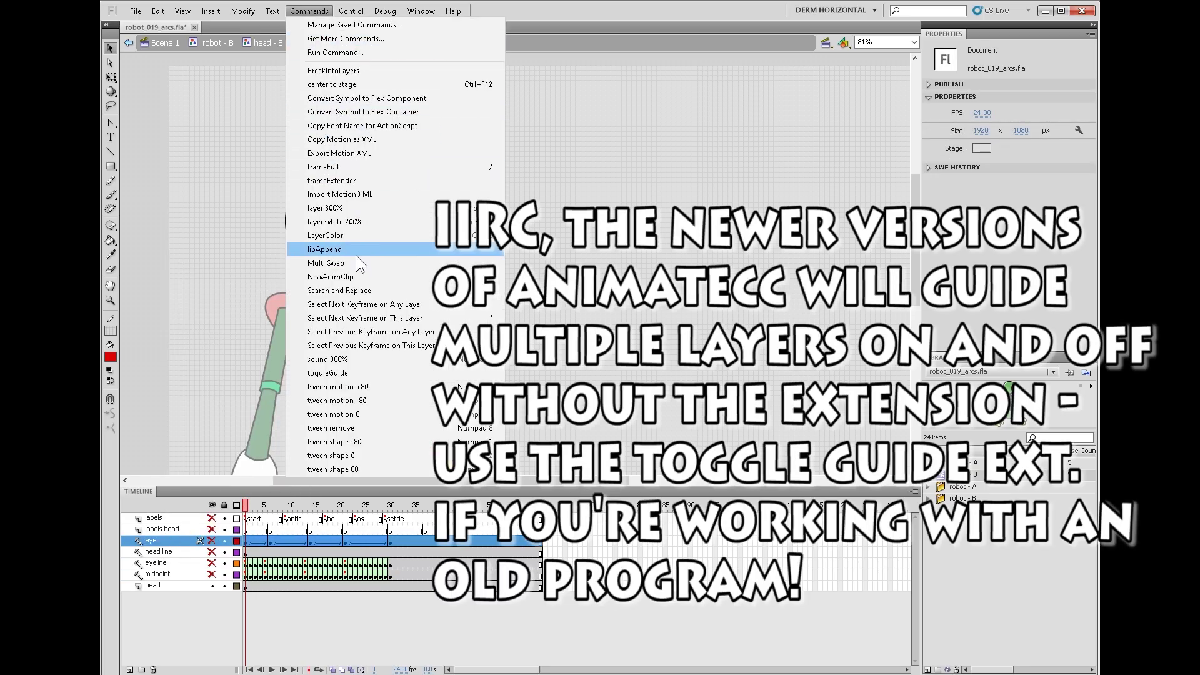
click(354, 372)
ctrl+click(170, 532)
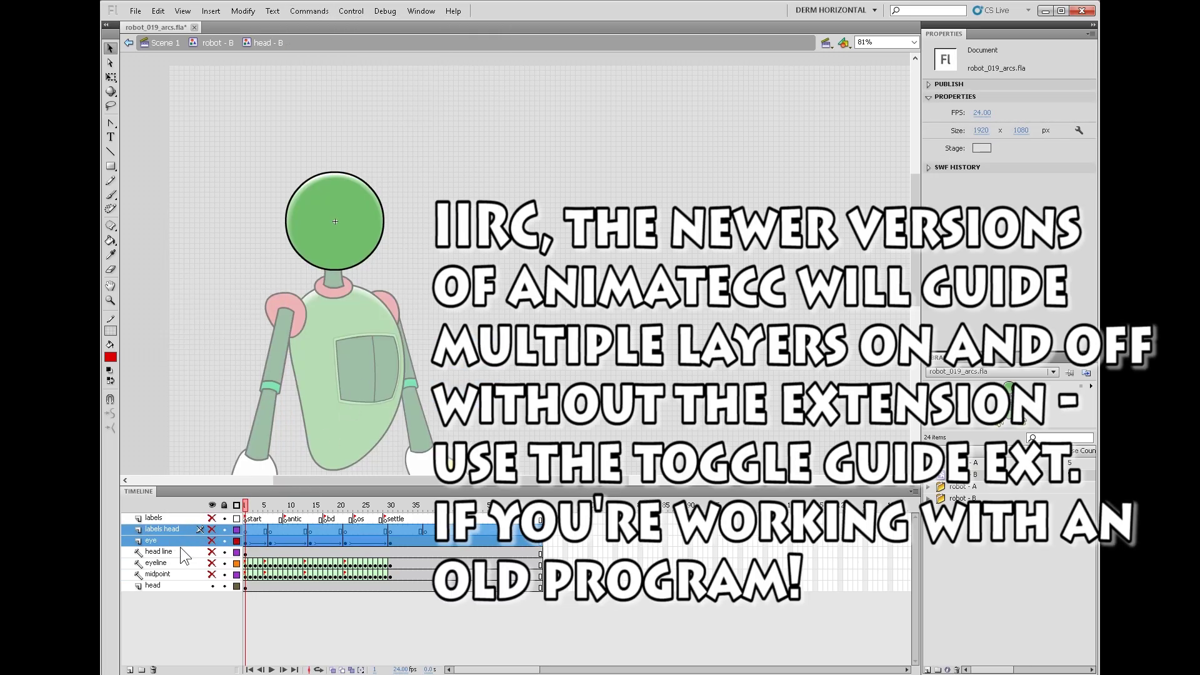
click(318, 12)
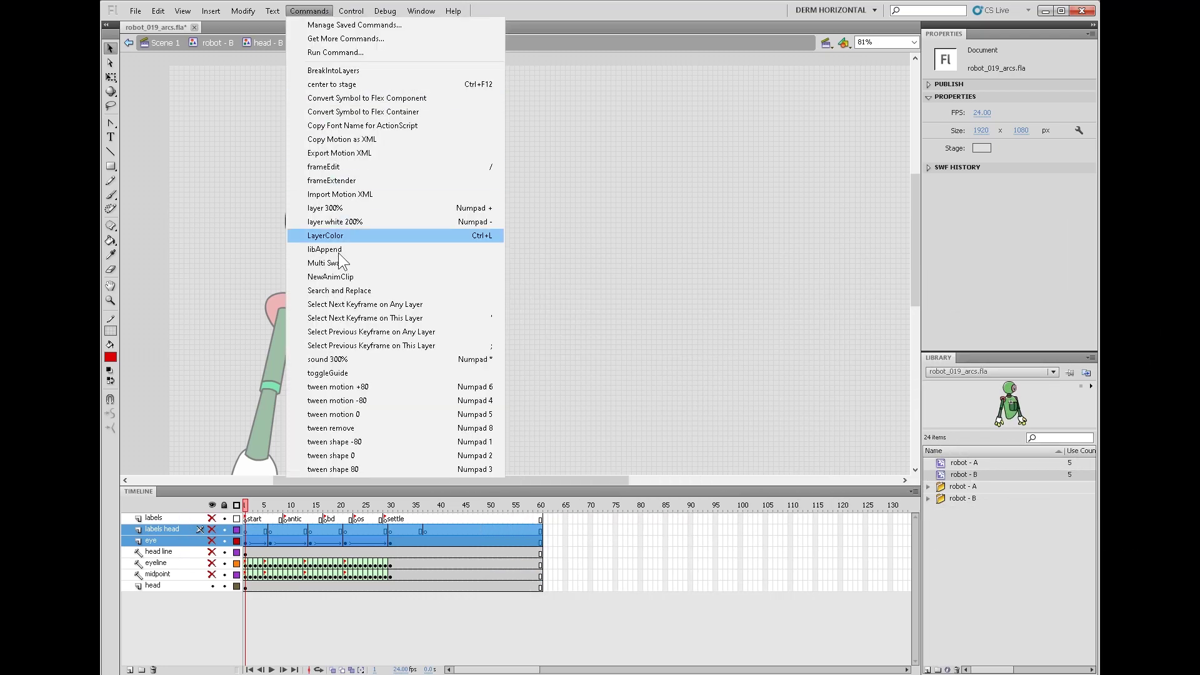
click(346, 370)
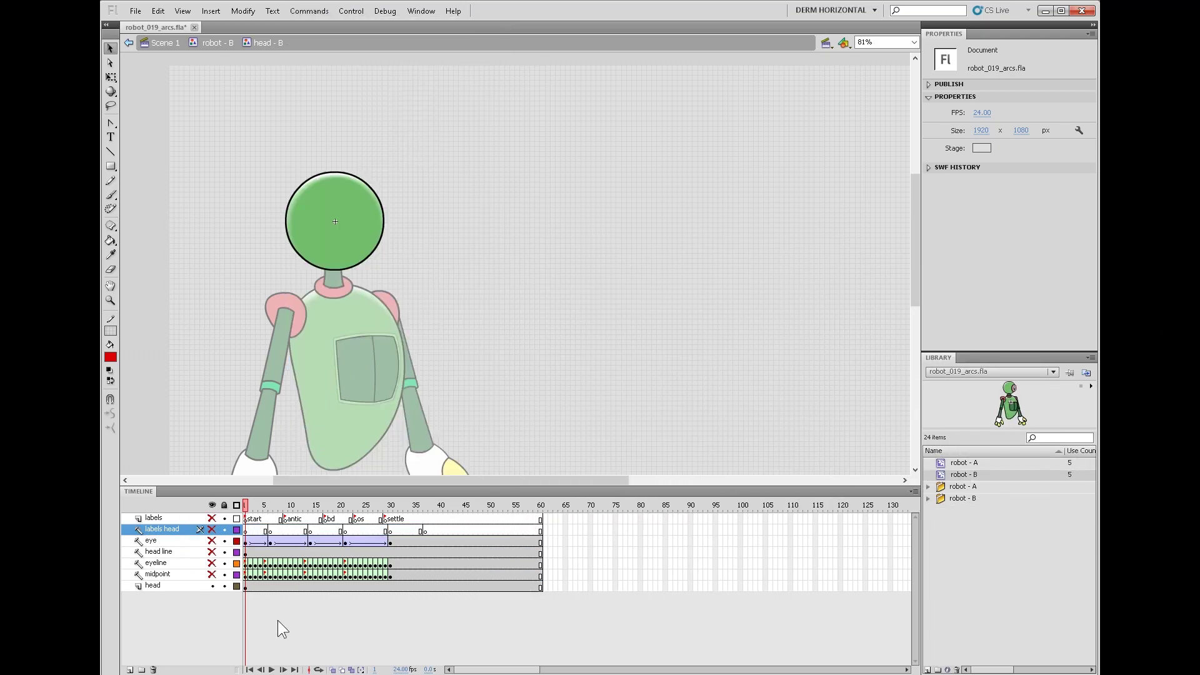
Step: Insert a new layer directly above the head layer
click(245, 586)
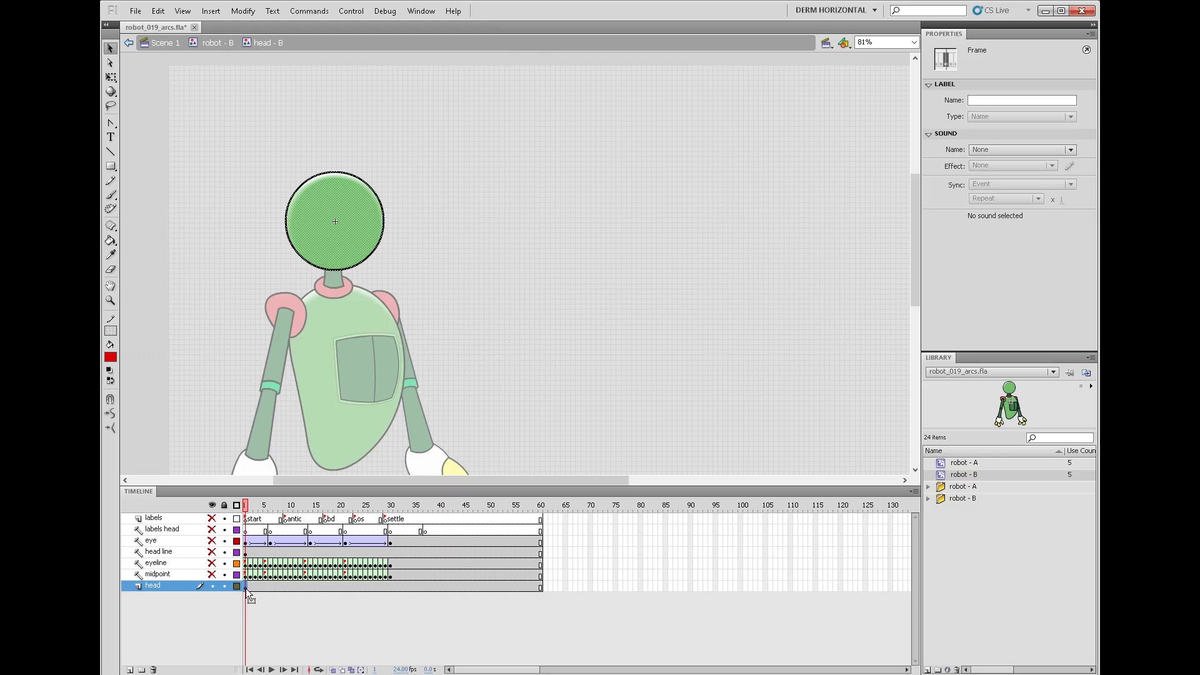
click(129, 669)
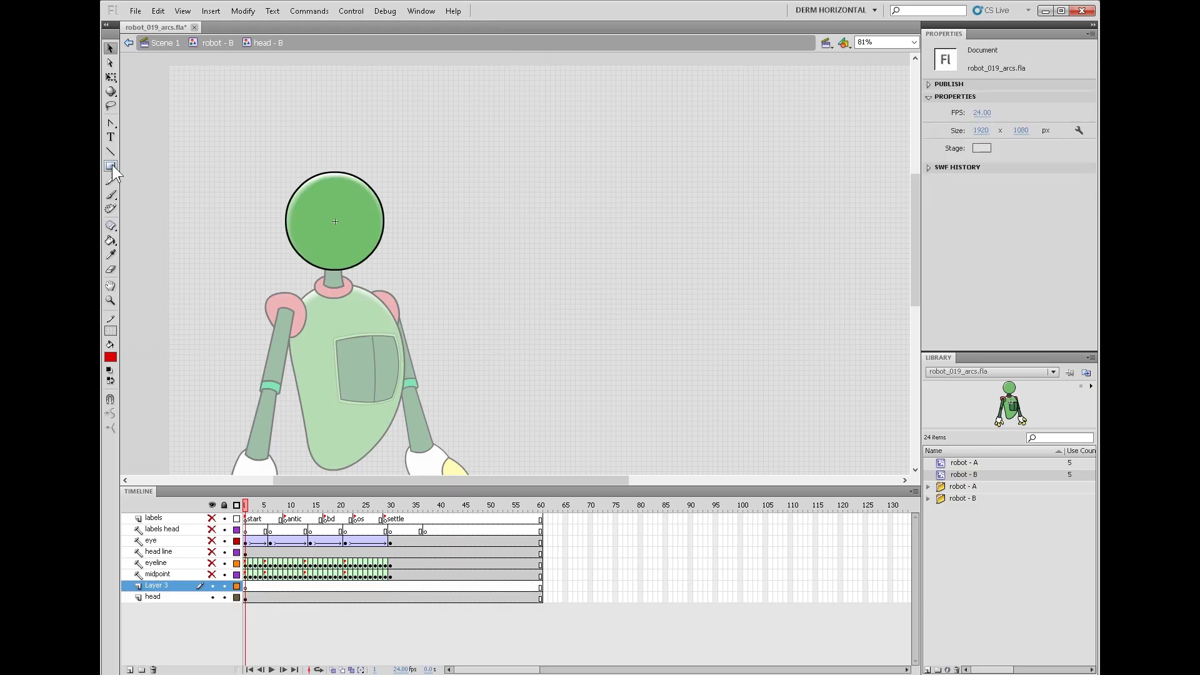
Step: Draw a small red dot without a stroke beside the head on the new layer with the Oval tool
drag(111, 167, 181, 160)
key(o)
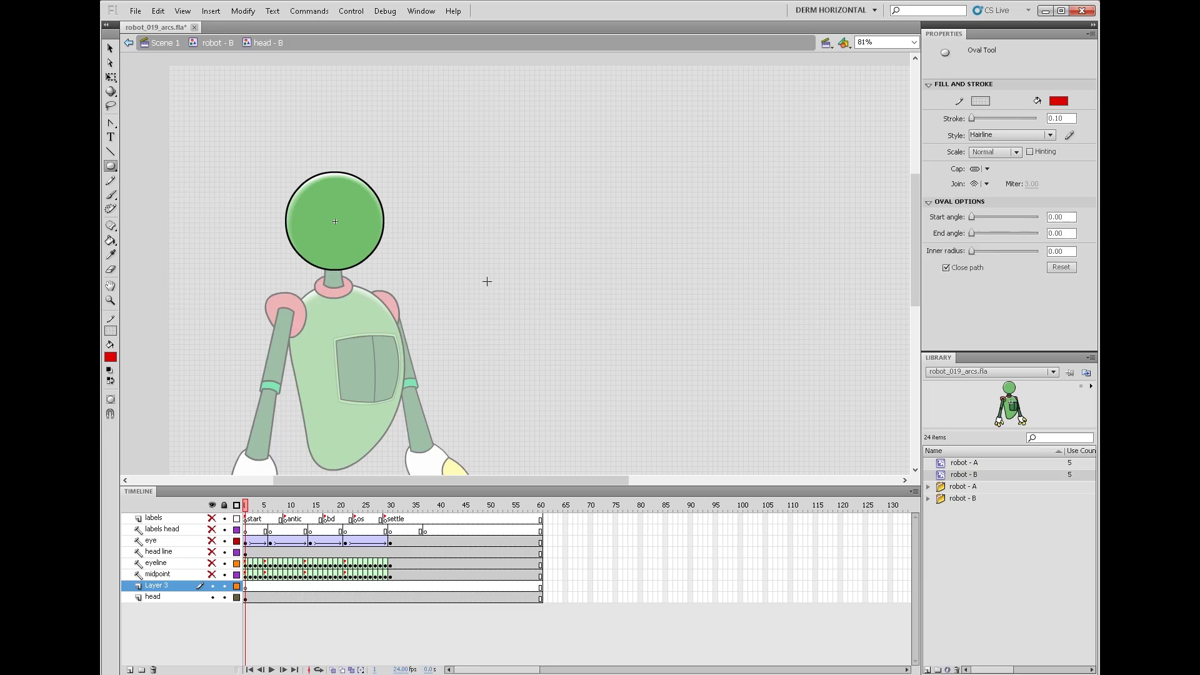
drag(491, 287, 496, 288)
key(v)
Step: Centre the red dot on the head by aligning it horizontally and vertically to the stage
click(492, 284)
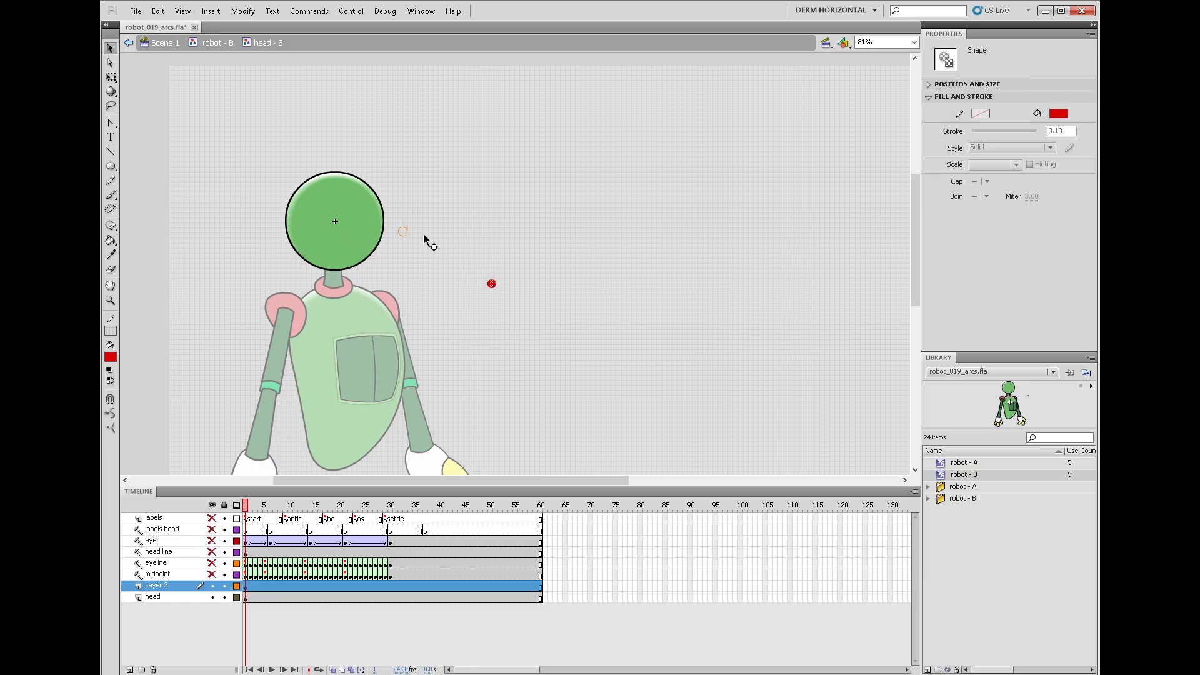
drag(424, 235, 532, 250)
click(421, 13)
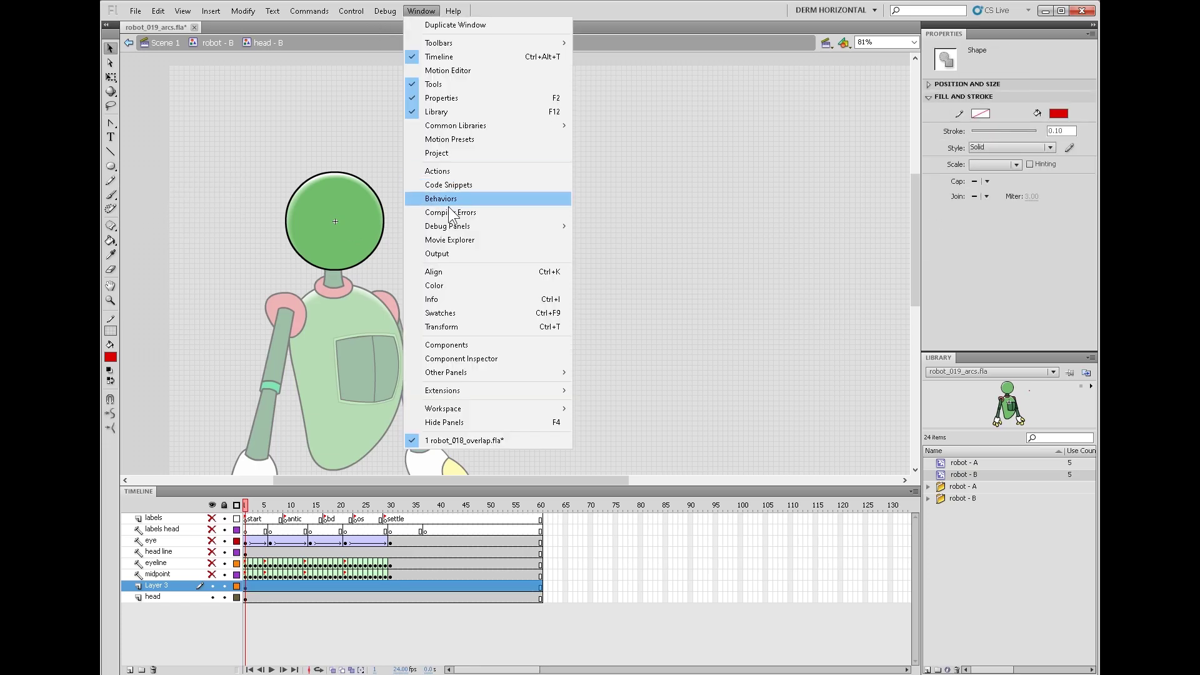
click(445, 272)
click(155, 63)
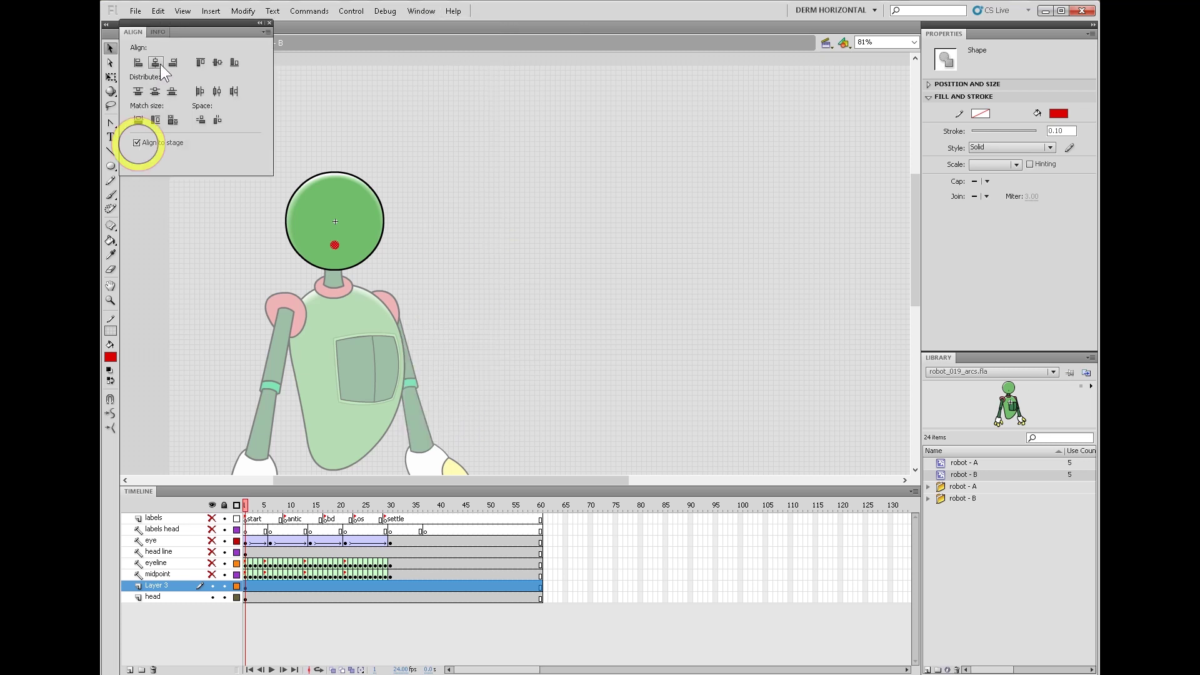
click(217, 62)
click(269, 22)
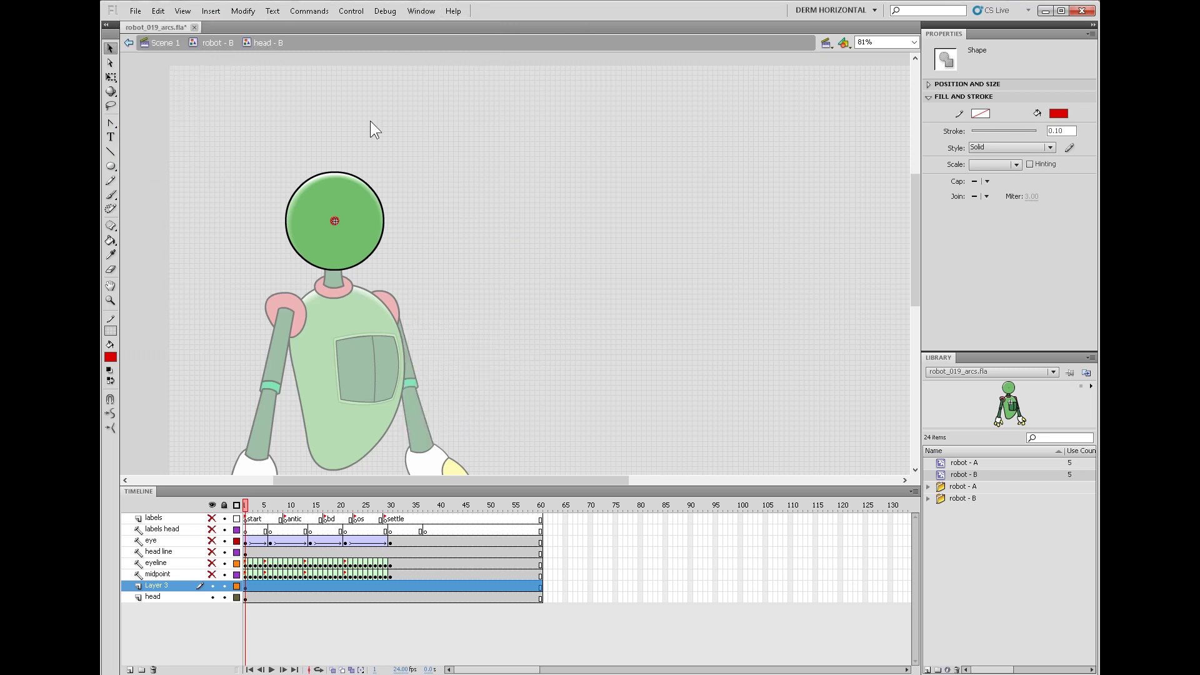
click(370, 121)
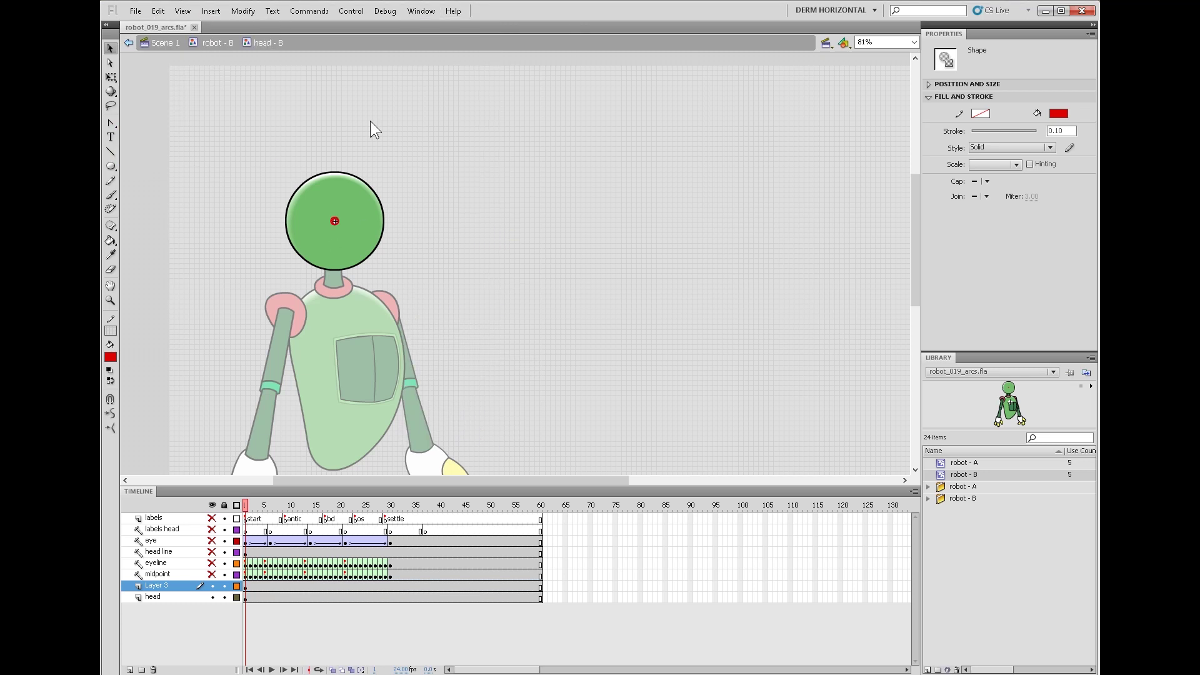
Step: Turn the head layer into a guide layer and rename the red dot's layer X
click(166, 597)
double_click(157, 585)
text(X)
key(Return)
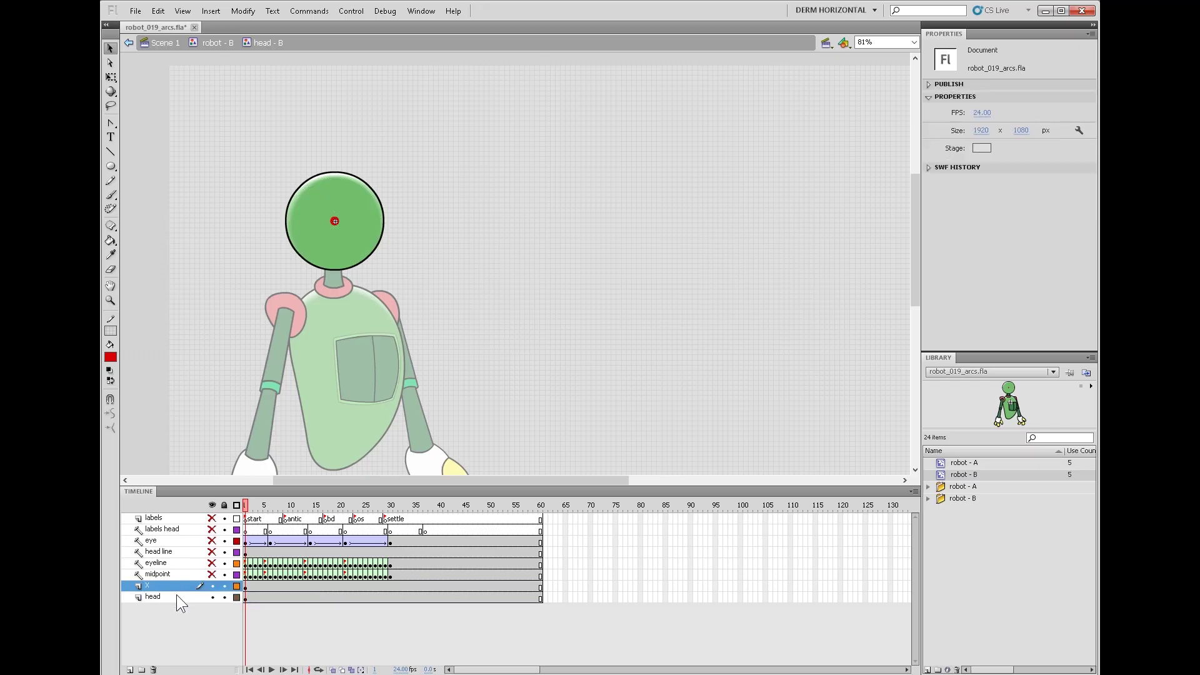
Step: Return to robot - B, play its animation, and hide every layer except head
click(224, 42)
key(Return)
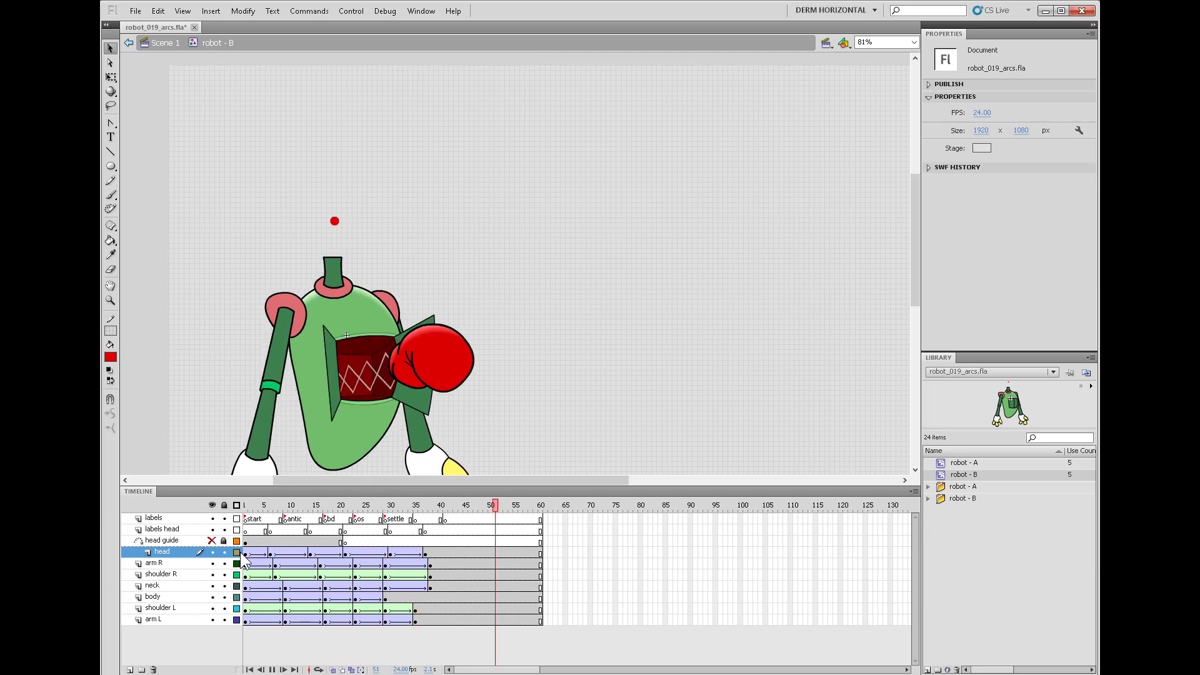
alt+click(213, 552)
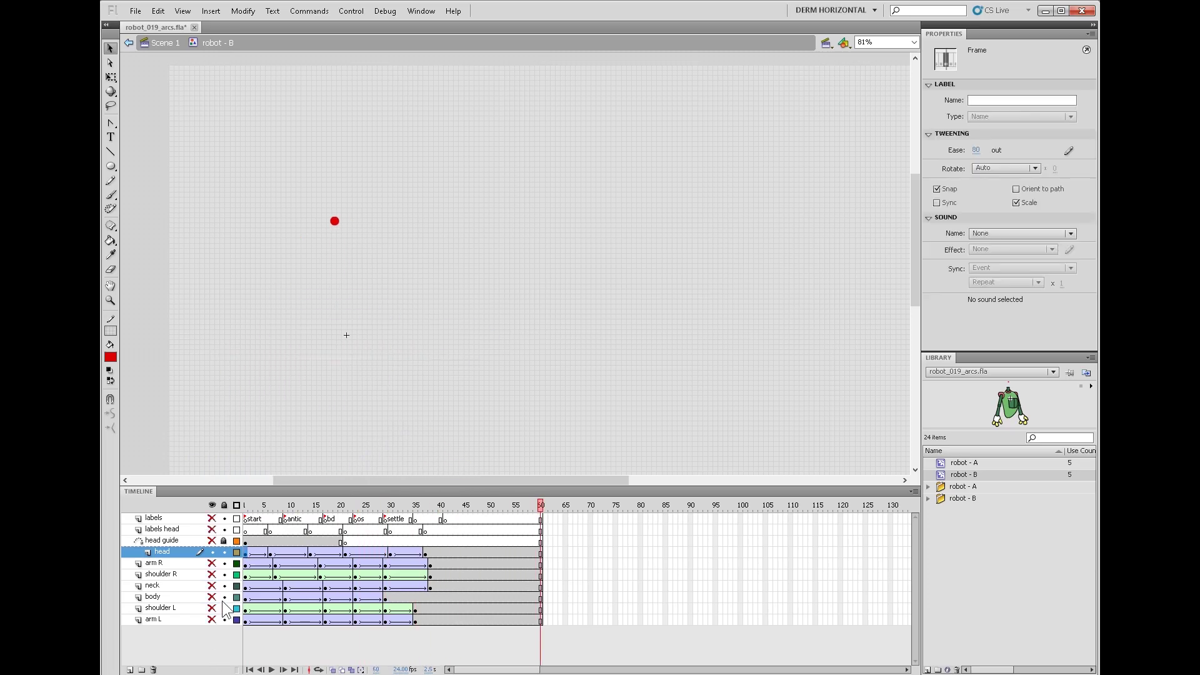
Step: Turn on onion skinning to show the dot over all 60 frames and open the onion marker options
click(332, 670)
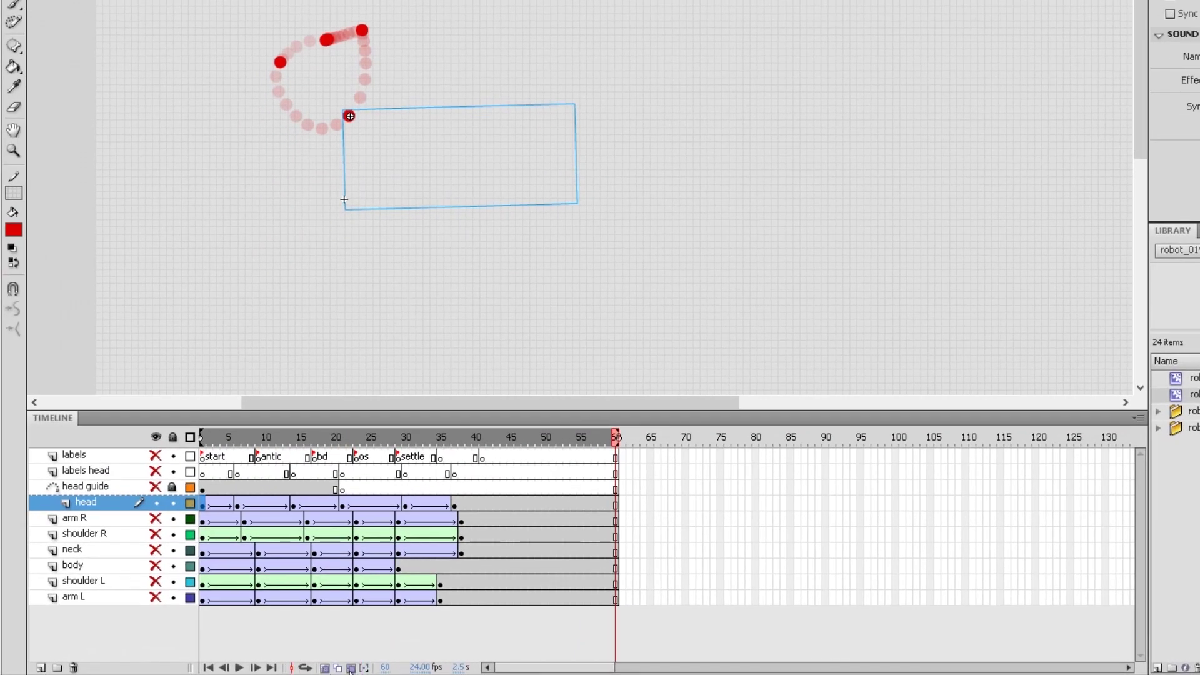
click(350, 667)
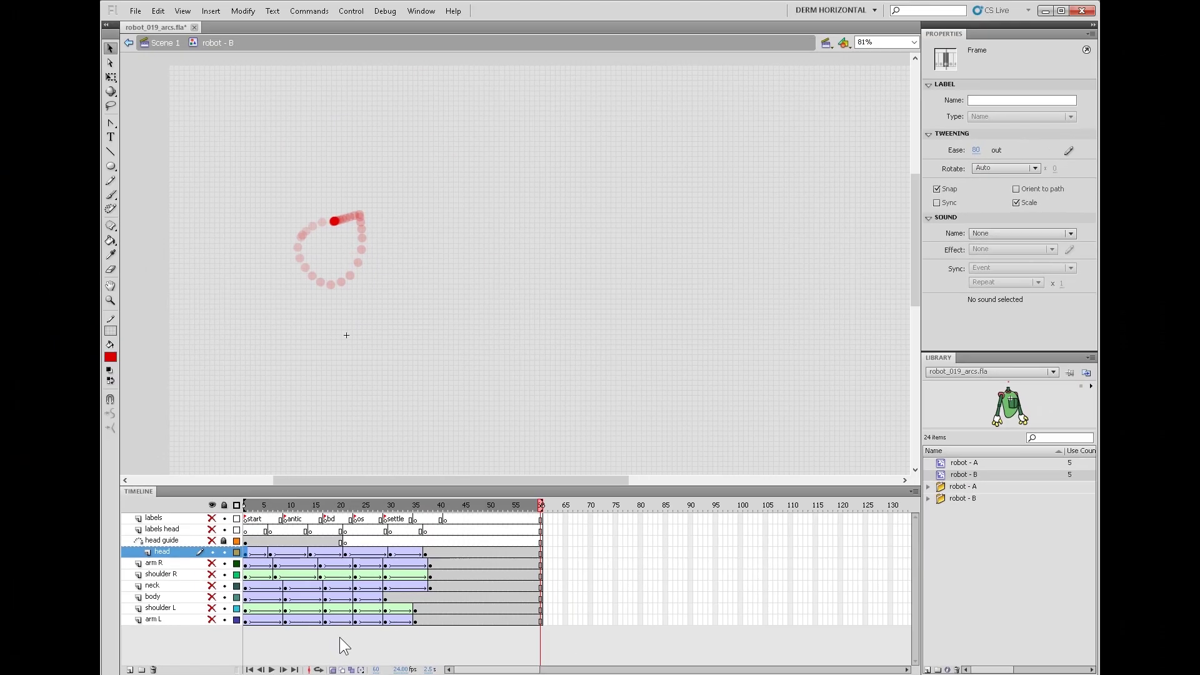
click(361, 669)
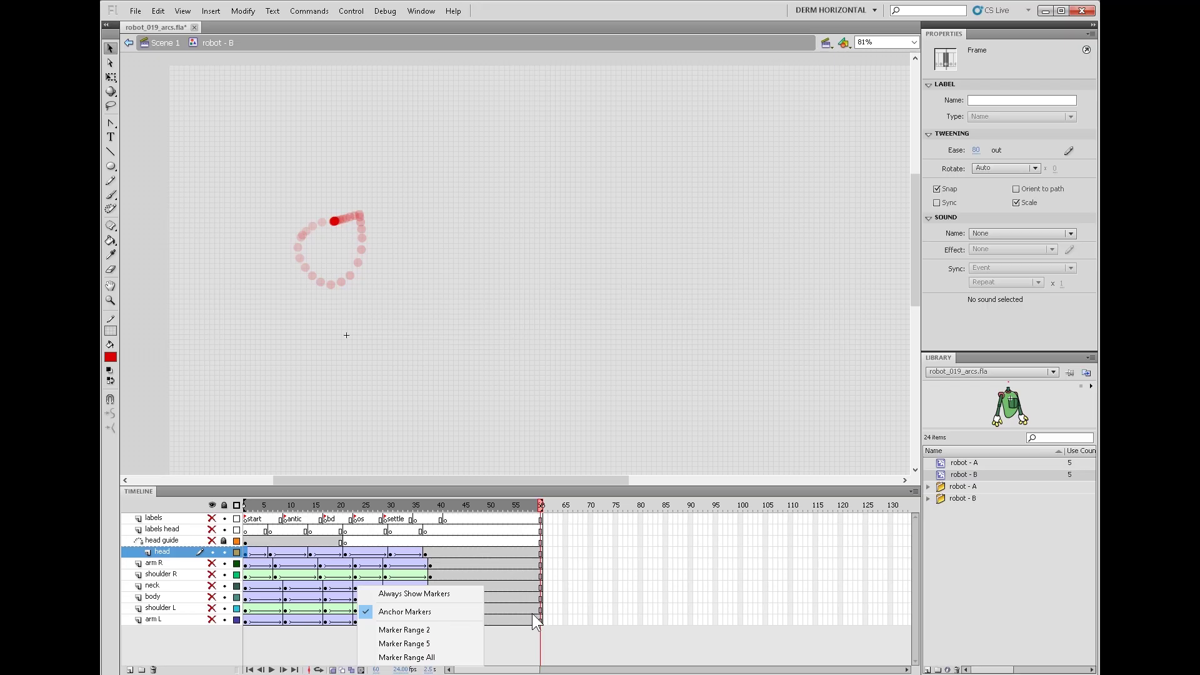
Step: Return to Scene 1 and view the onion-skinned robot across the whole stage
click(166, 42)
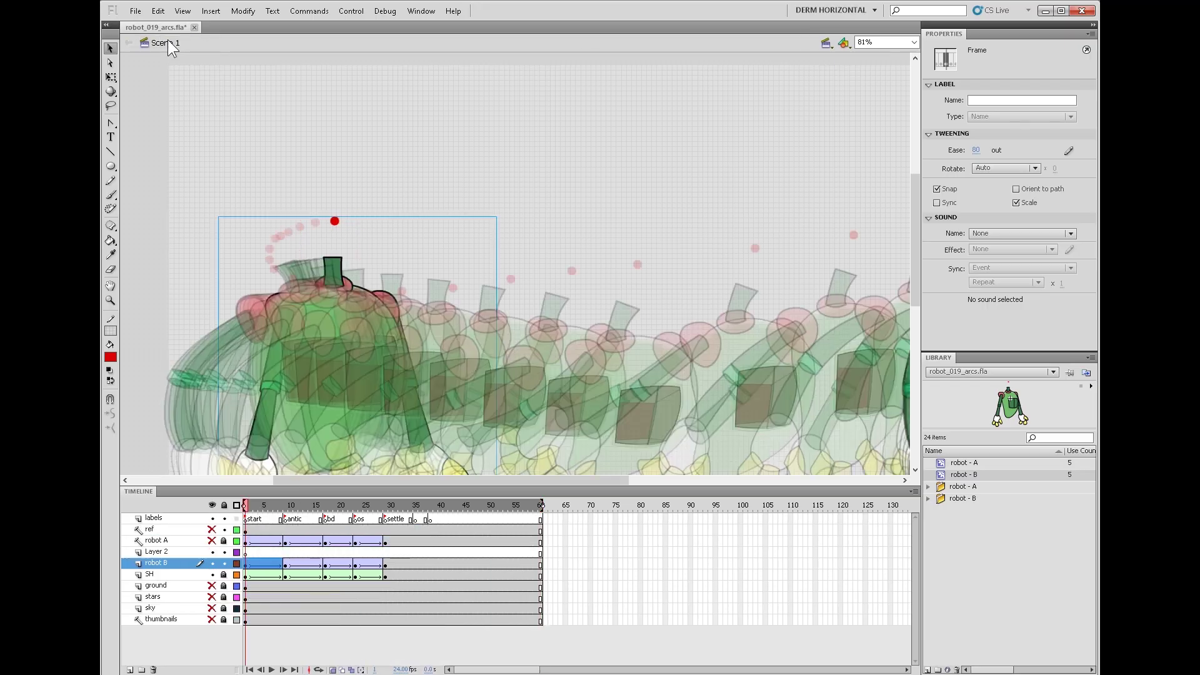
key(z)
alt+click(529, 374)
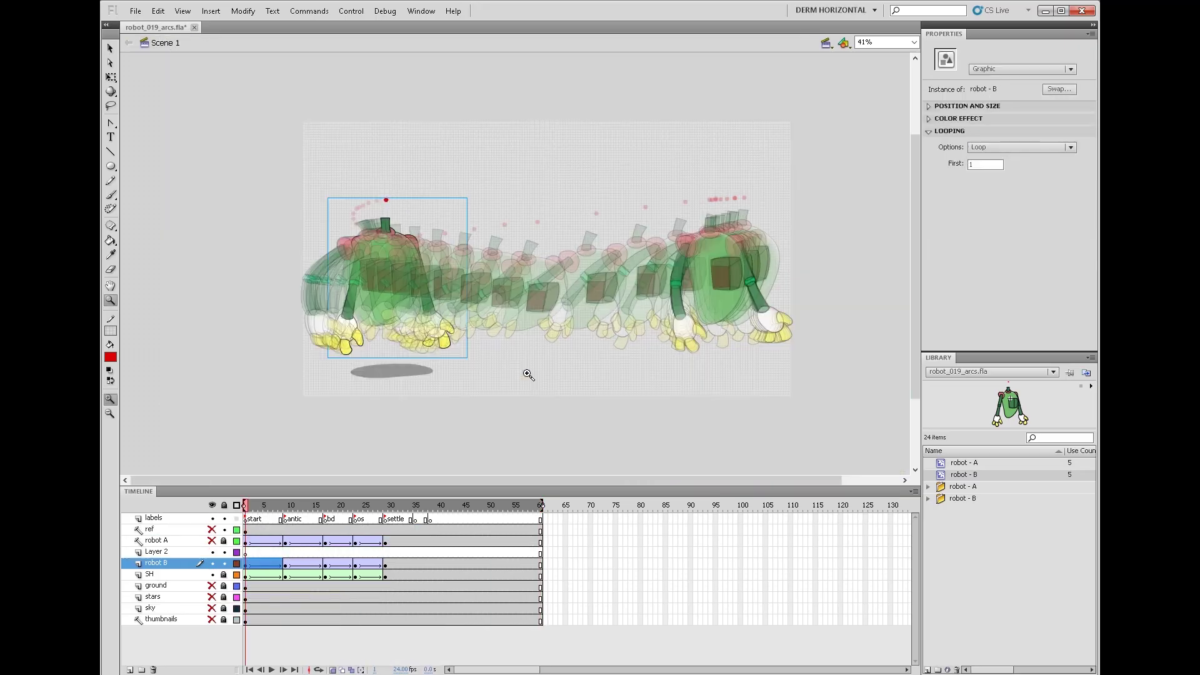
key(v)
Step: Open robot - B and turn its arm R, shoulder R, neck, body, shoulder L and arm L layers into guides with toggleGuide
double_click(379, 275)
click(164, 563)
shift+click(168, 619)
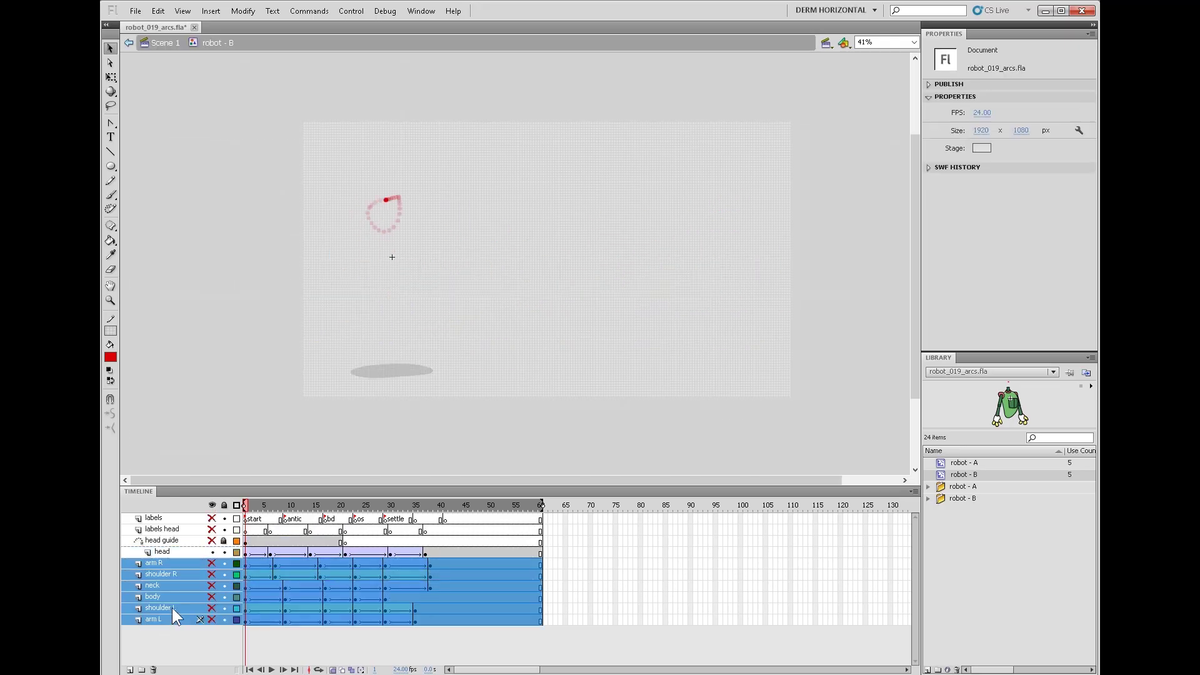
click(305, 13)
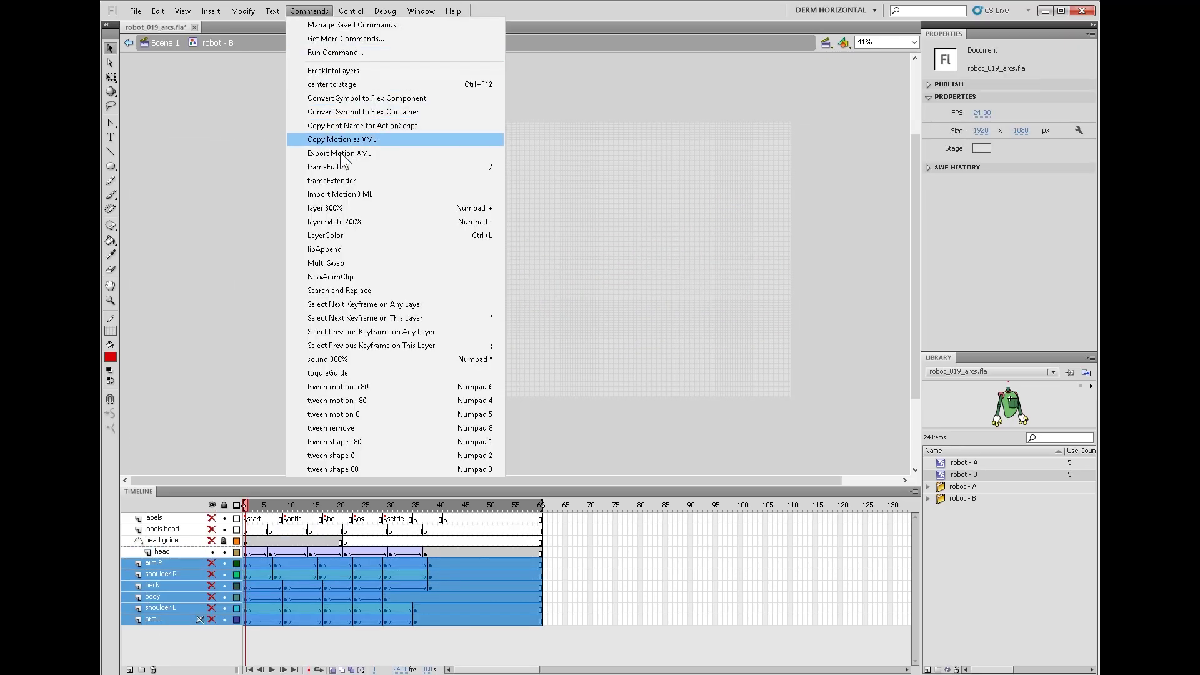
click(336, 373)
Step: Return to Scene 1 and examine the arc and spacing of the onion-skinned head dots
click(170, 42)
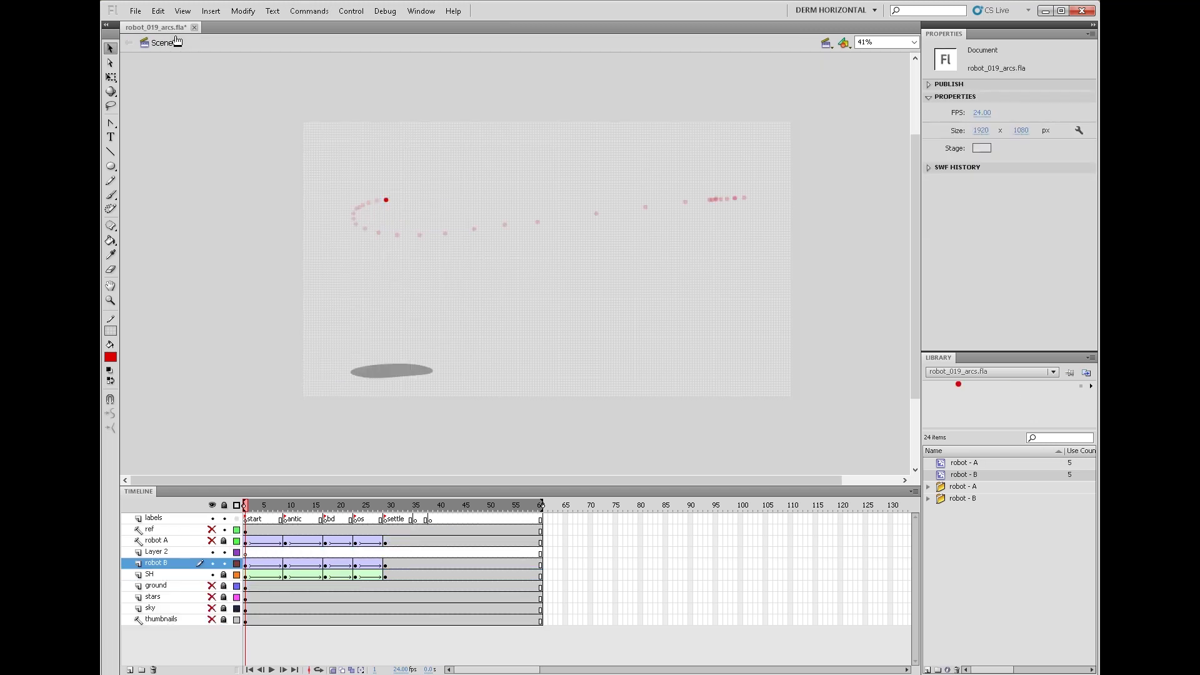
key(z)
click(524, 223)
drag(550, 331, 617, 395)
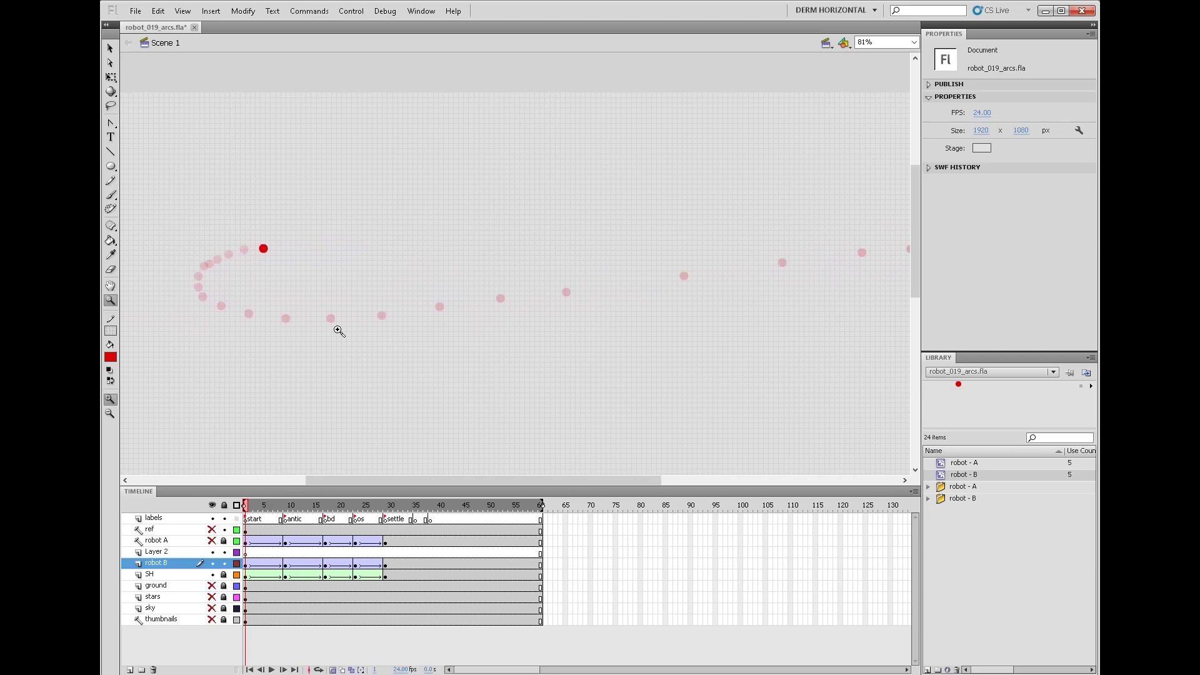
alt+click(631, 366)
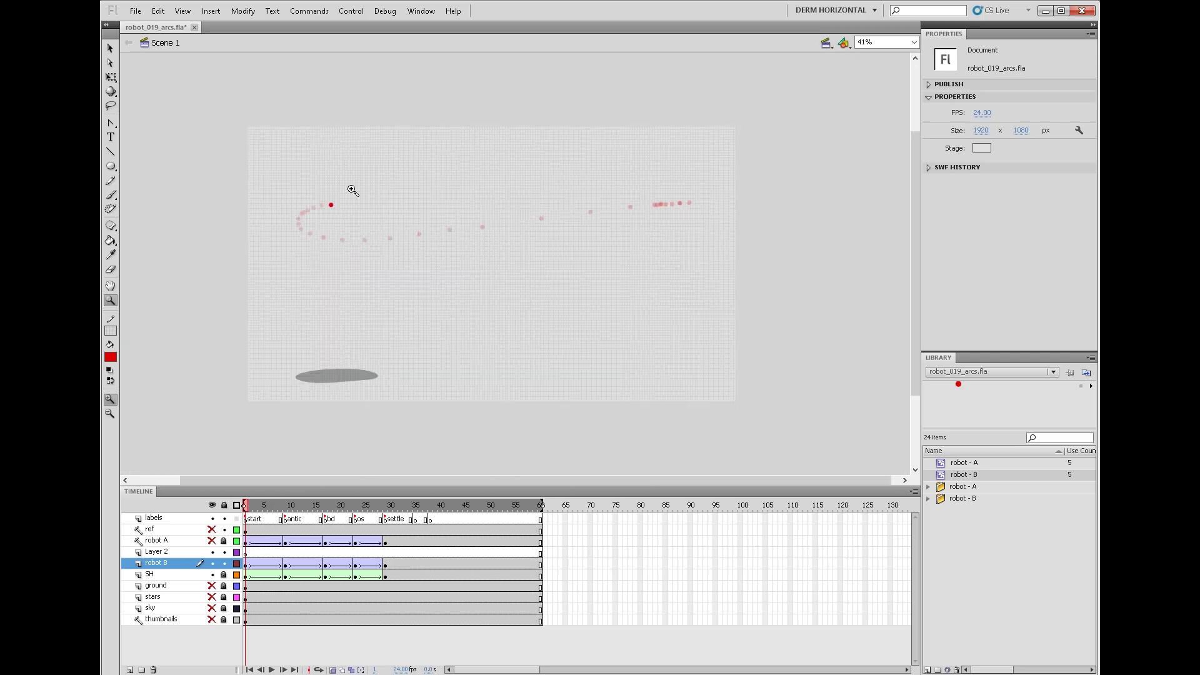
Step: Play the scene repeatedly to compare the moving dot with its onion-skinned arc
key(Return)
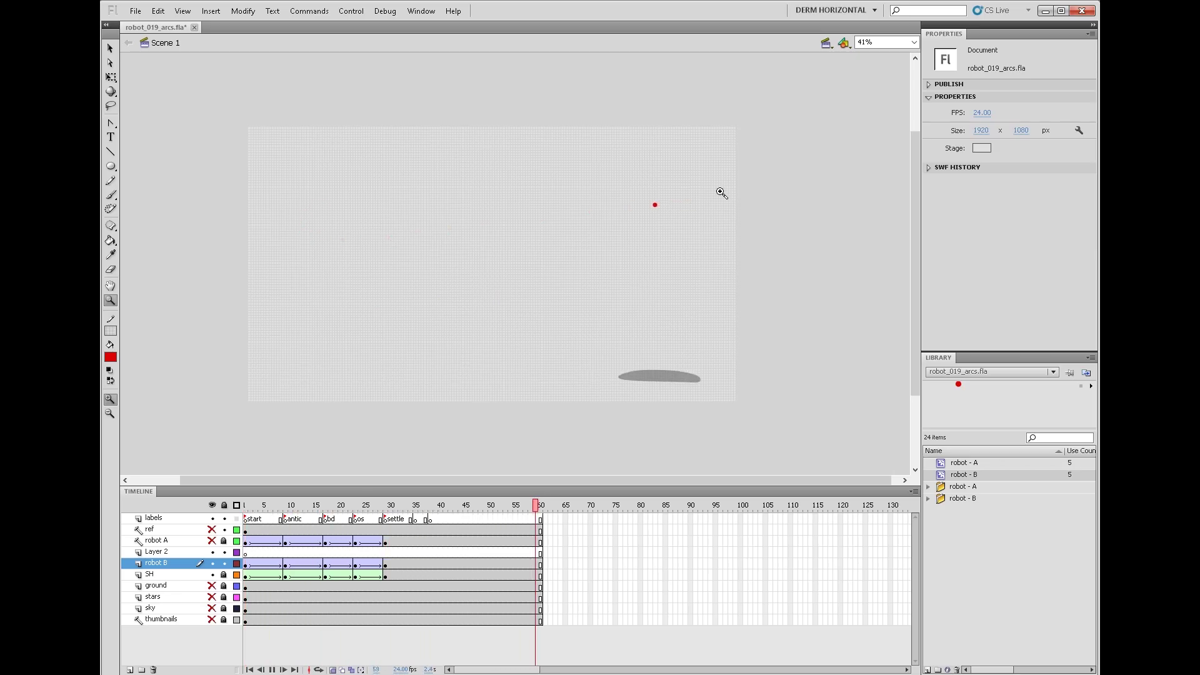
key(Return)
key(Return)
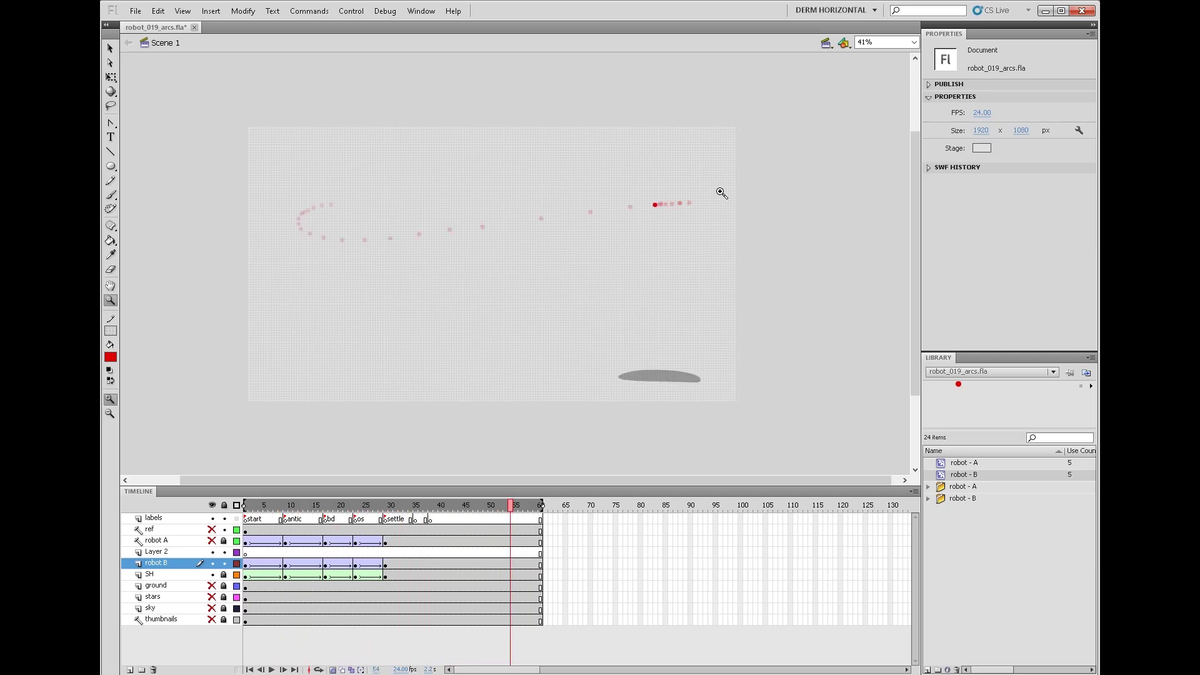
key(Return)
key(Return)
key(Return)
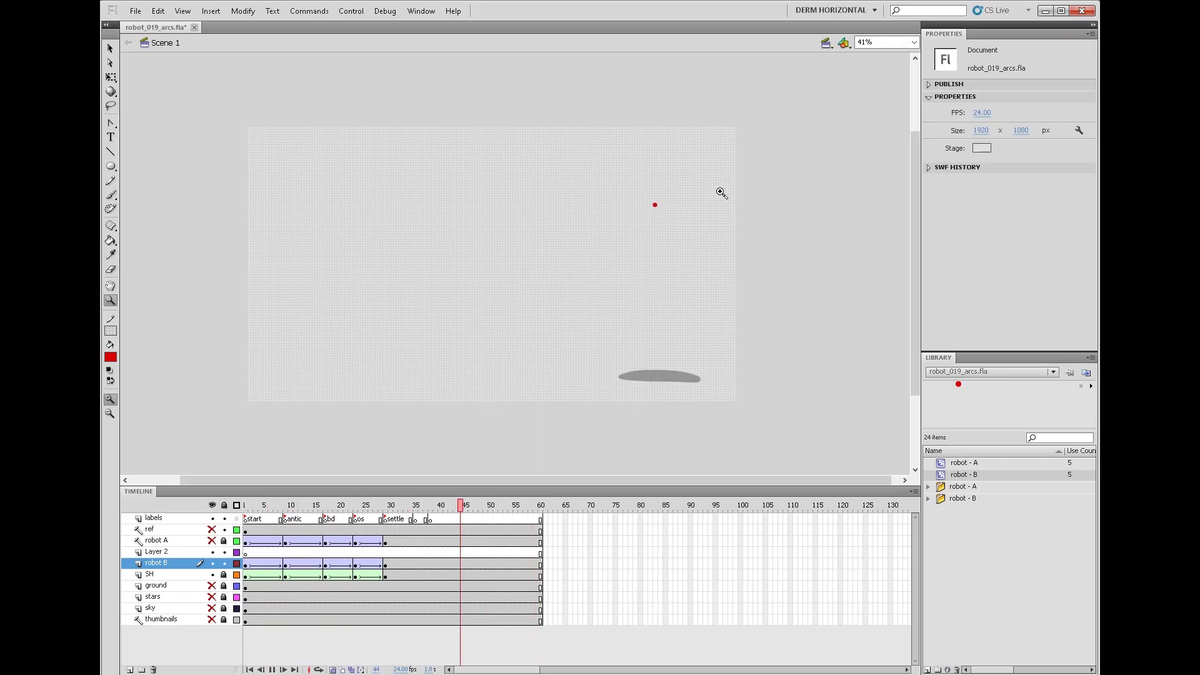
key(Return)
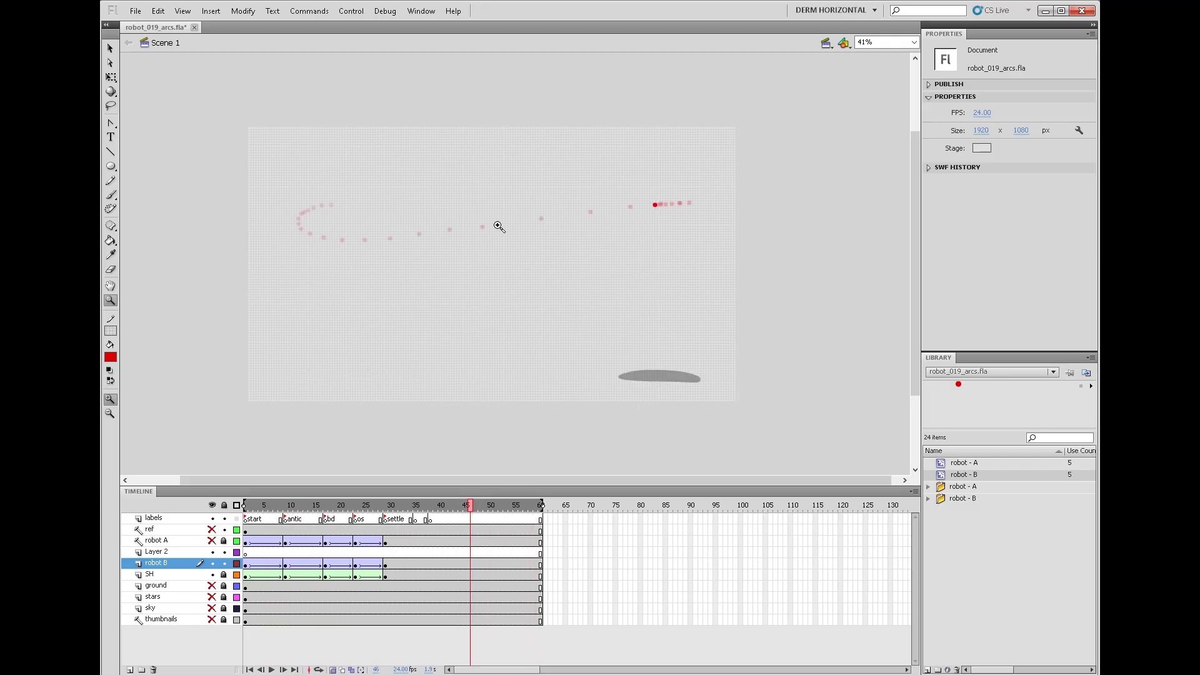
Step: From frame 17 of the robot B layer, open the head - B symbol nested inside robot - B
click(324, 563)
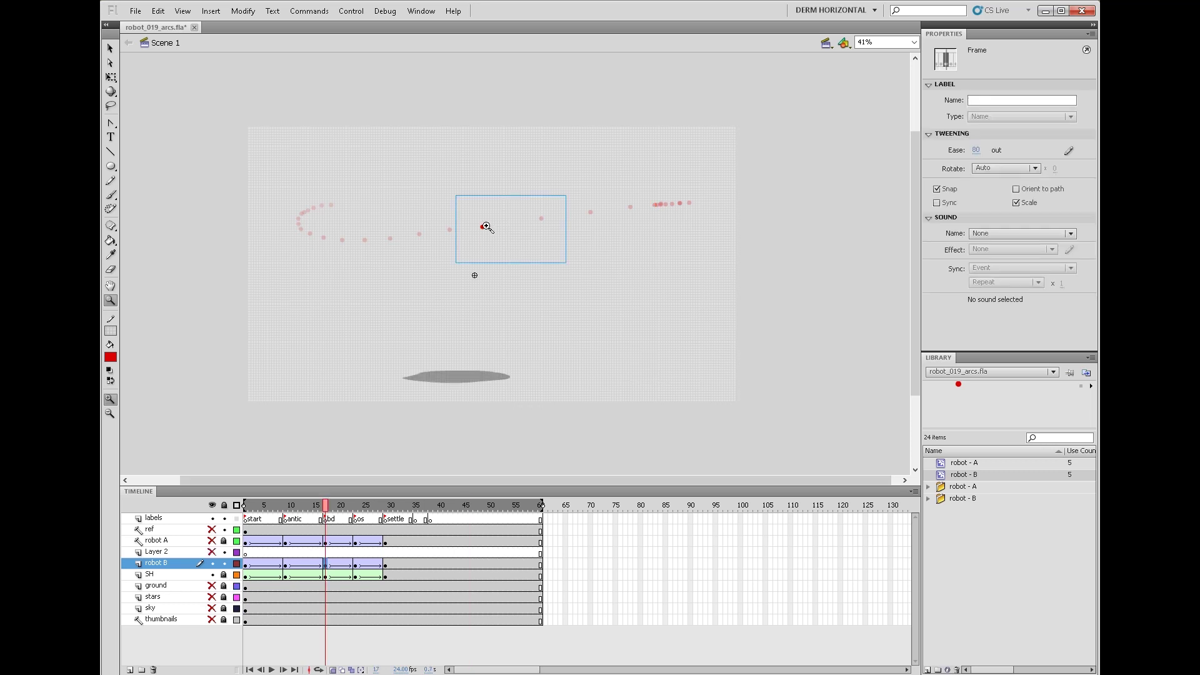
double_click(490, 232)
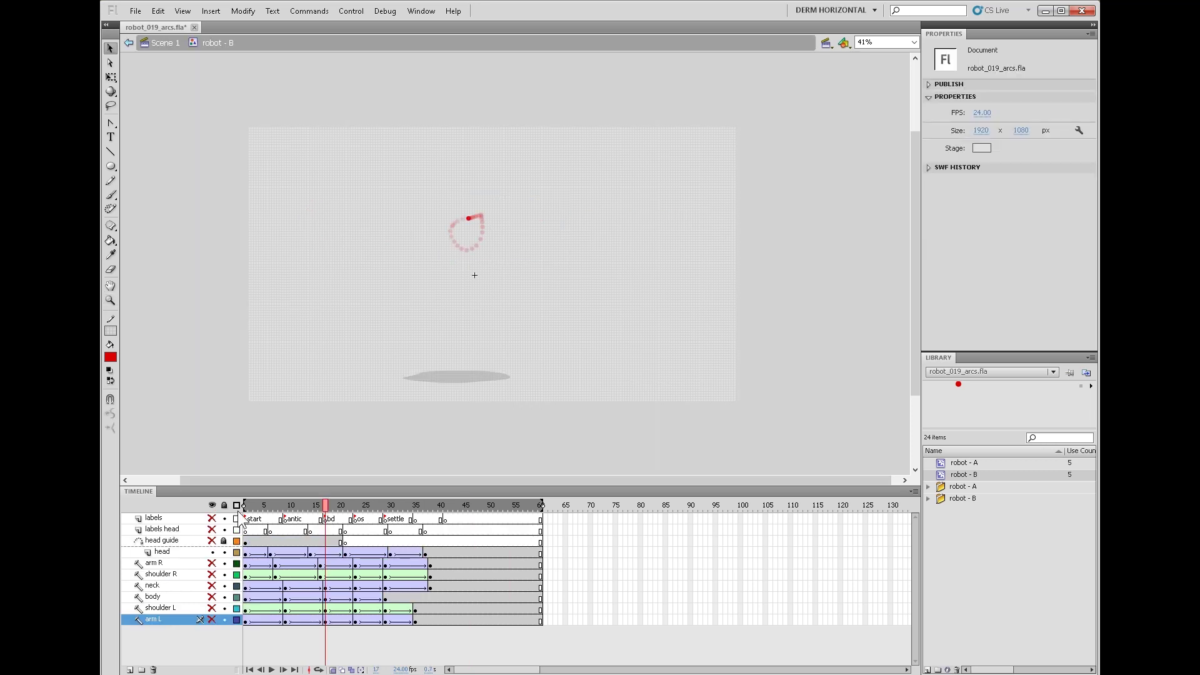
click(310, 556)
double_click(477, 249)
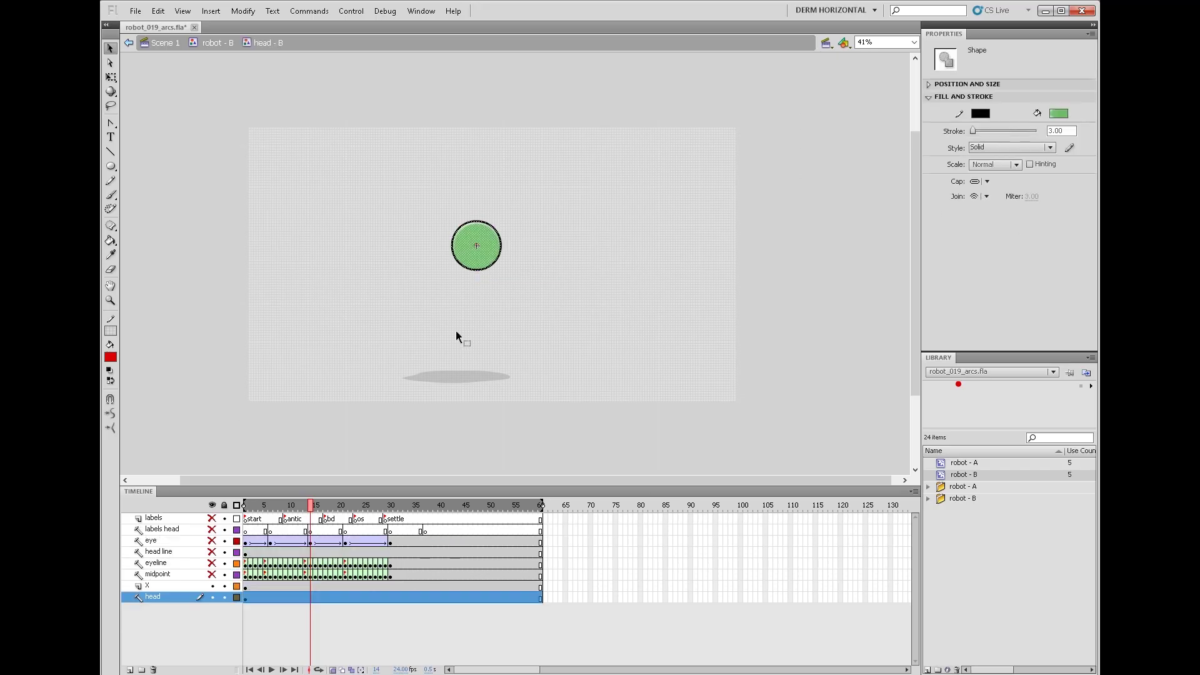
Step: Run toggleGuide on the X and head layers to swap their guide status, and return to Scene 1
click(171, 586)
shift+click(175, 597)
click(309, 11)
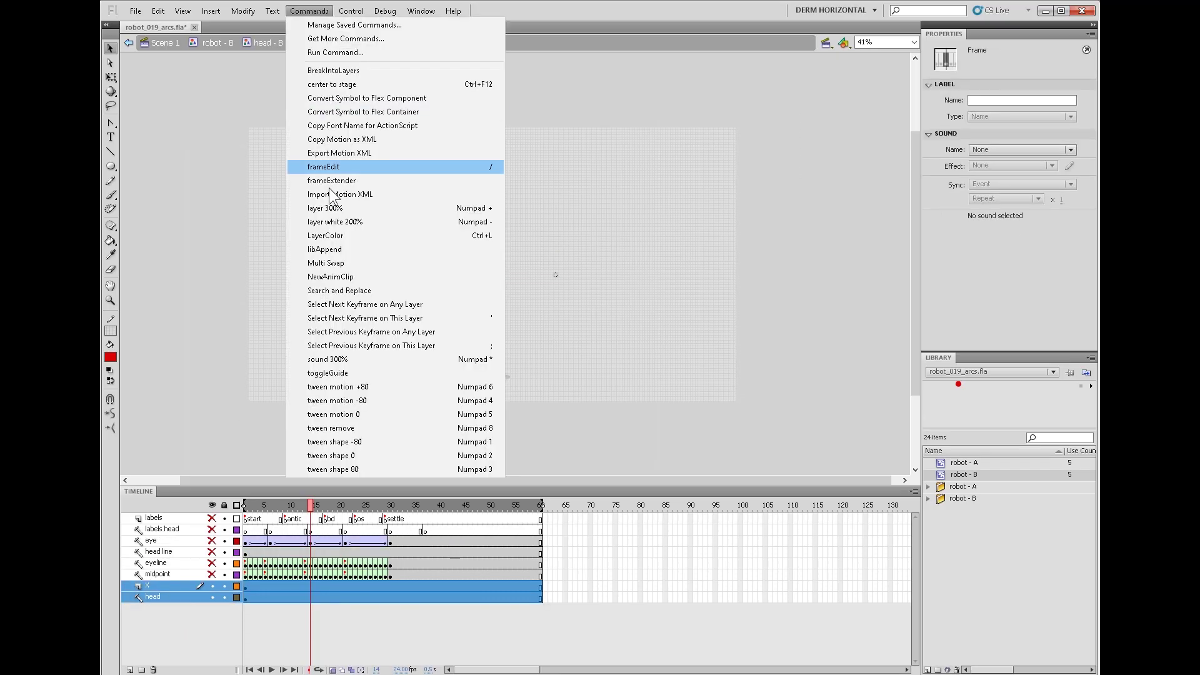
click(350, 338)
click(164, 42)
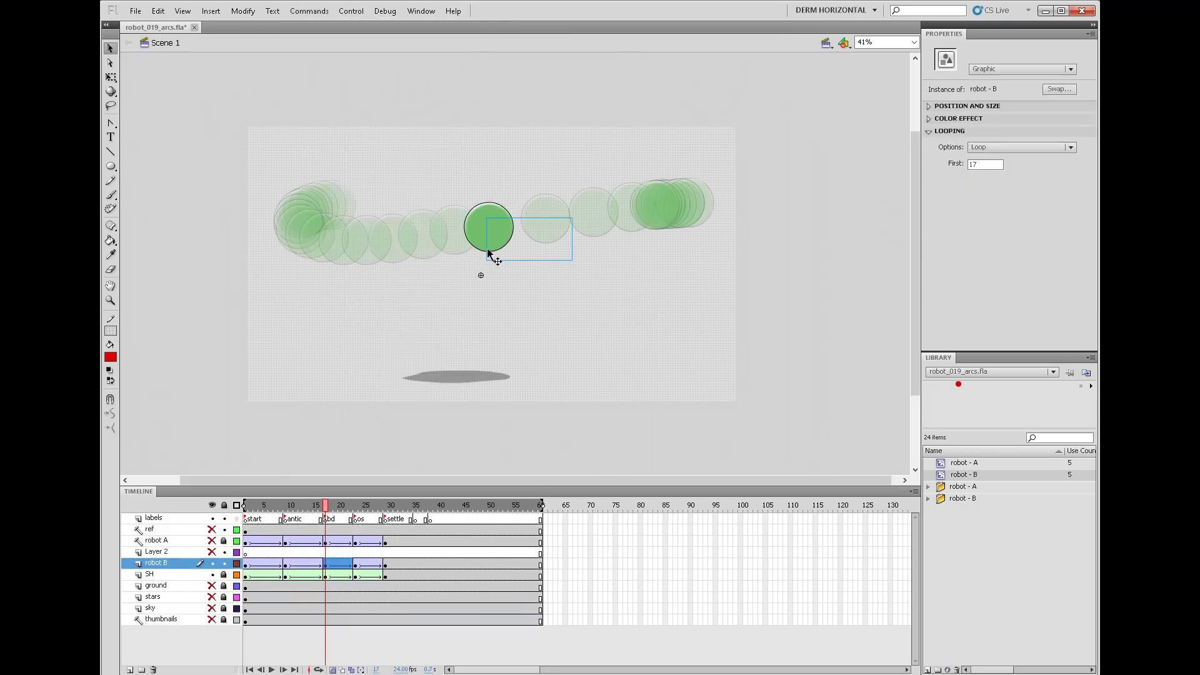
Step: Nudge the robot - B instance at frame 17 back and forth horizontally, leaving it slightly right of its original position
key(shift+Left)
key(shift+Left)
key(shift+Left)
key(shift+Left)
key(shift+Left)
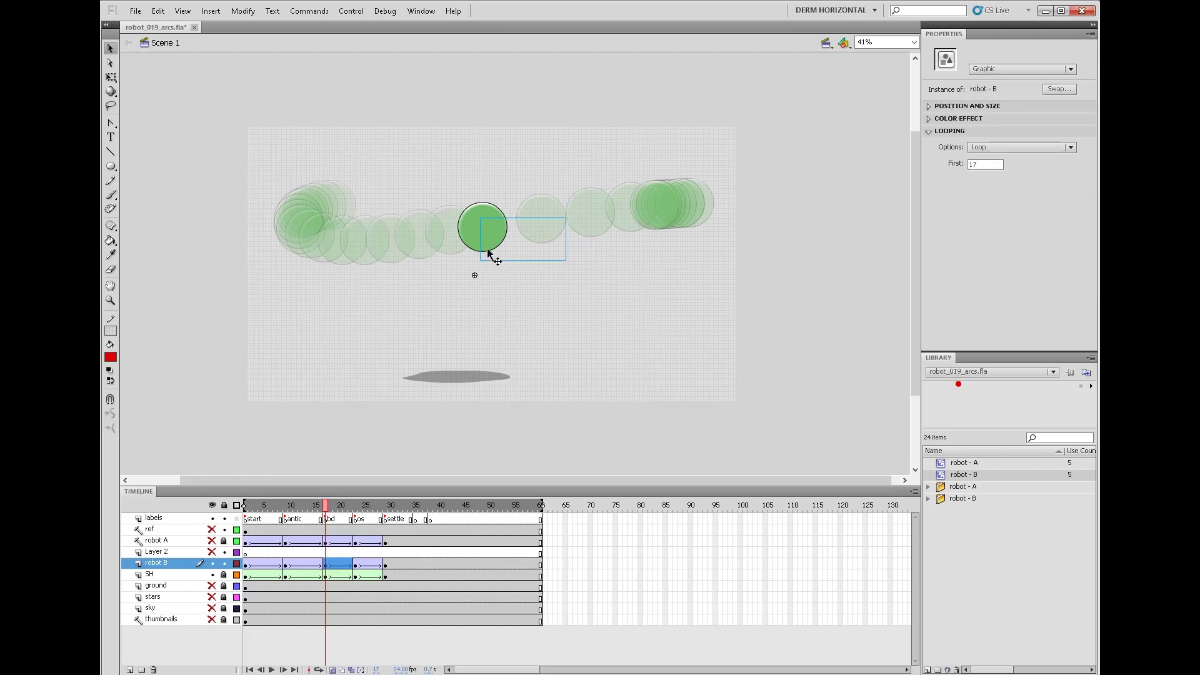
key(shift+Right)
key(shift+Right)
key(shift+Right)
key(shift+Right)
key(shift+Right)
key(shift+Right)
key(shift+Right)
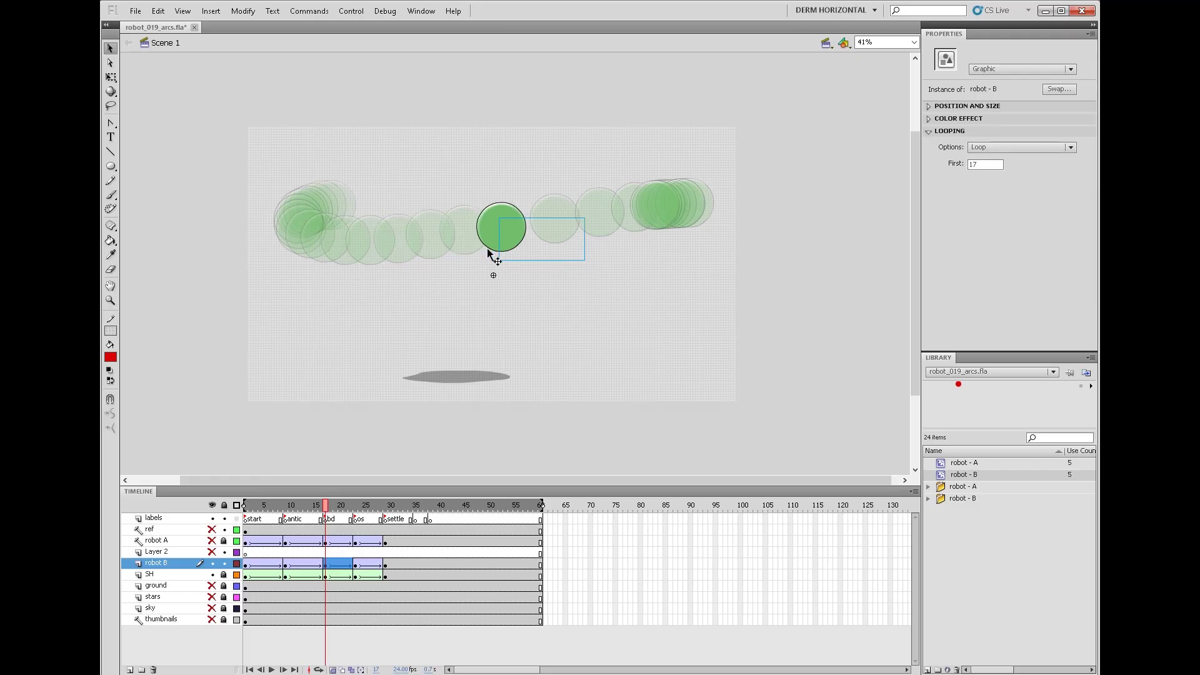
key(shift+Left)
key(shift+Left)
key(shift+Left)
key(shift+Left)
key(shift+Left)
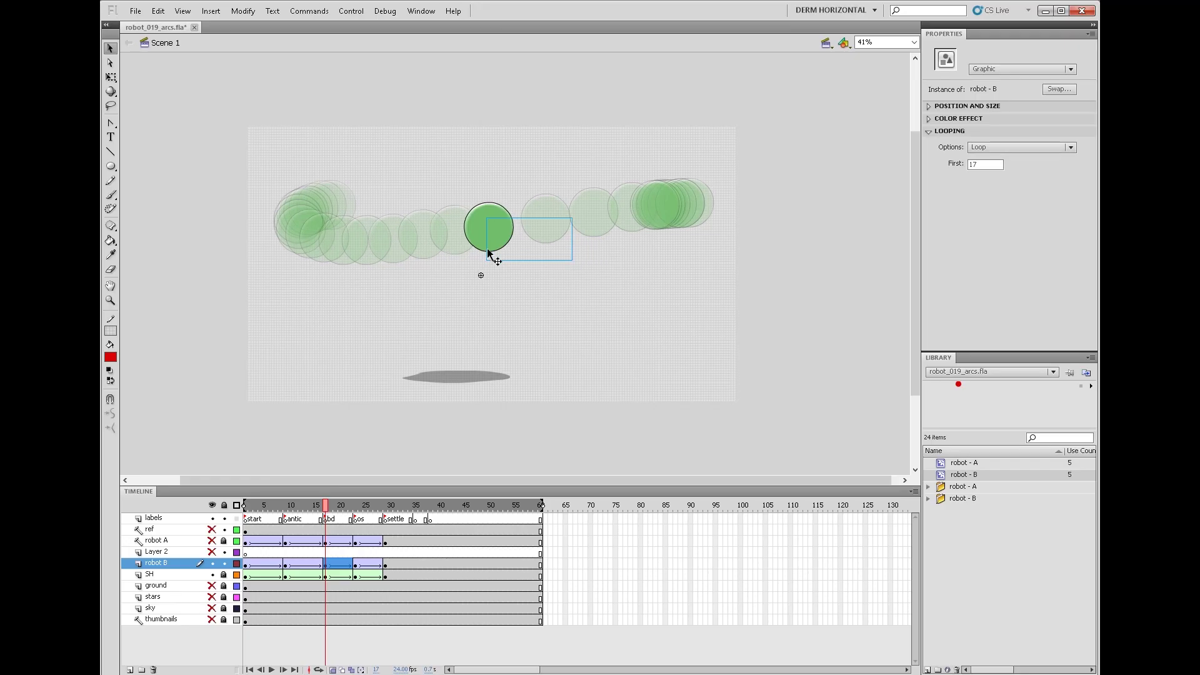
Step: Set the ease of the robot B tween that starts at frame 17 to 60 out
click(333, 565)
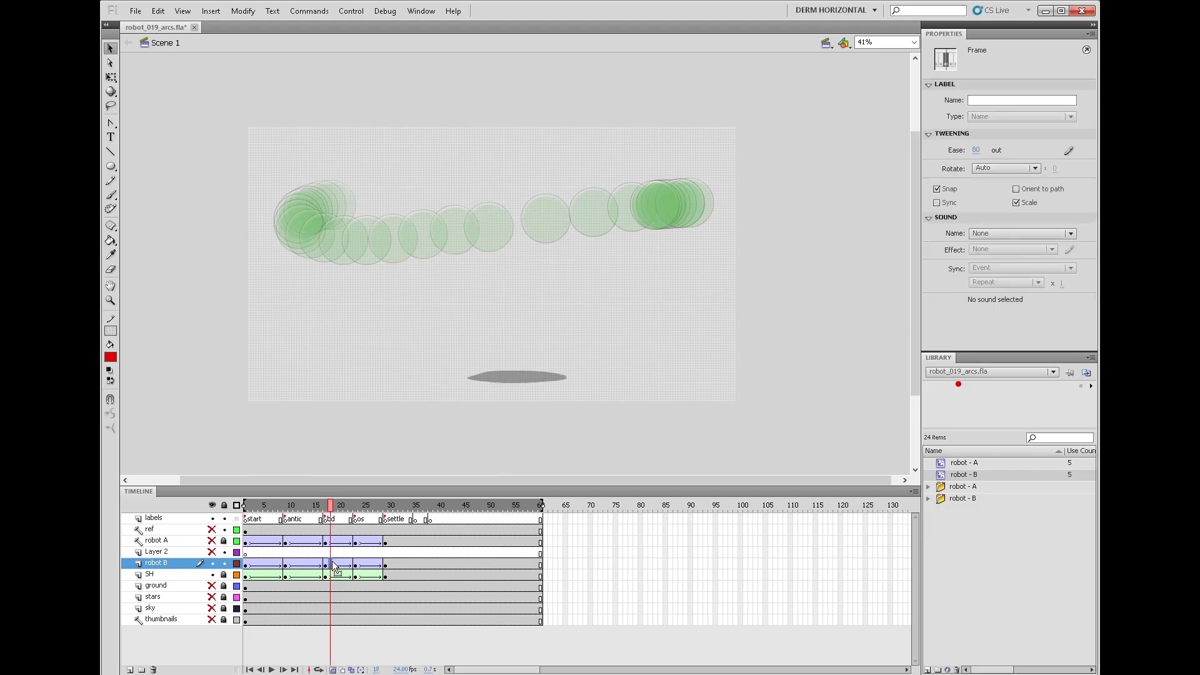
click(977, 150)
key(Return)
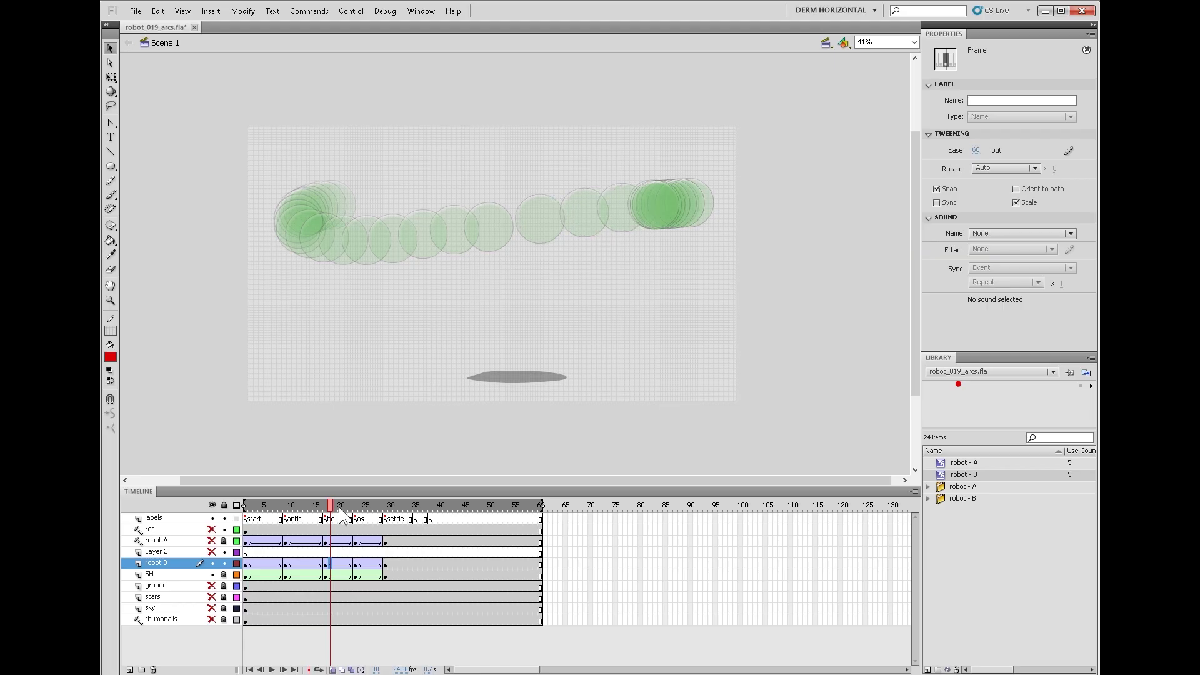
Step: Set the ease of the robot B tween leading into frame 17 to -90 in
click(321, 564)
click(314, 564)
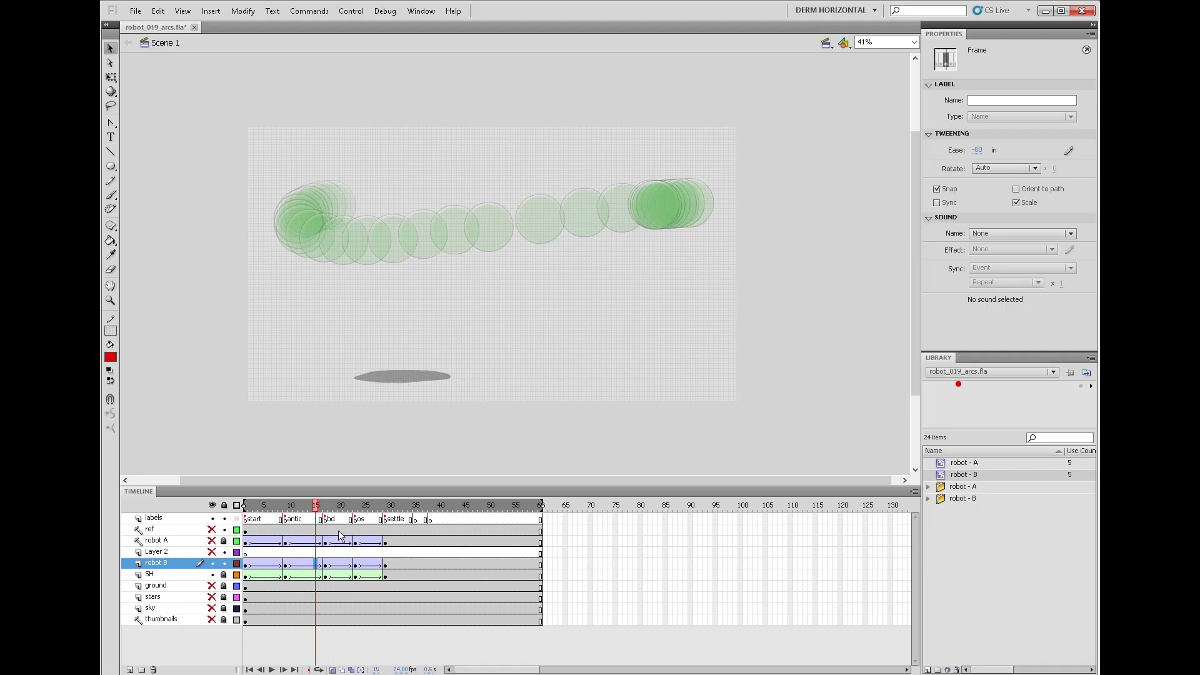
text(-90)
Step: Turn off onion skinning and play the scene to check the head's motion
click(332, 670)
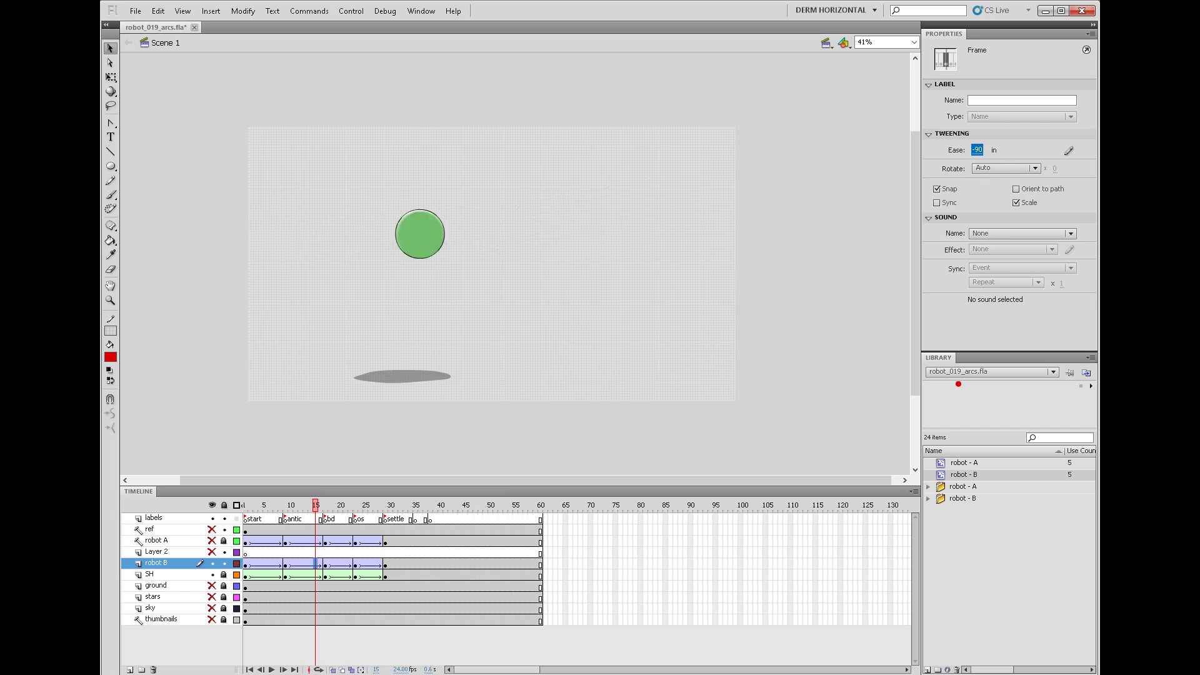
key(Return)
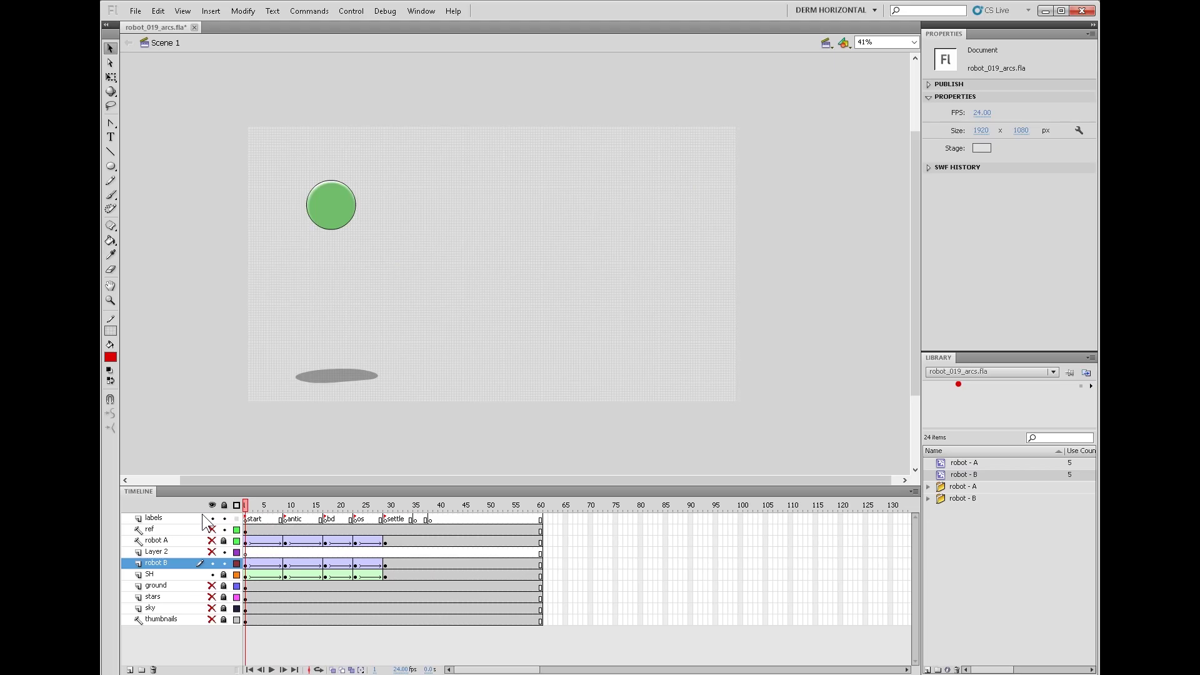
Step: Open the robot - B symbol and toggle the arm R through arm L layers from guide back to normal
click(342, 216)
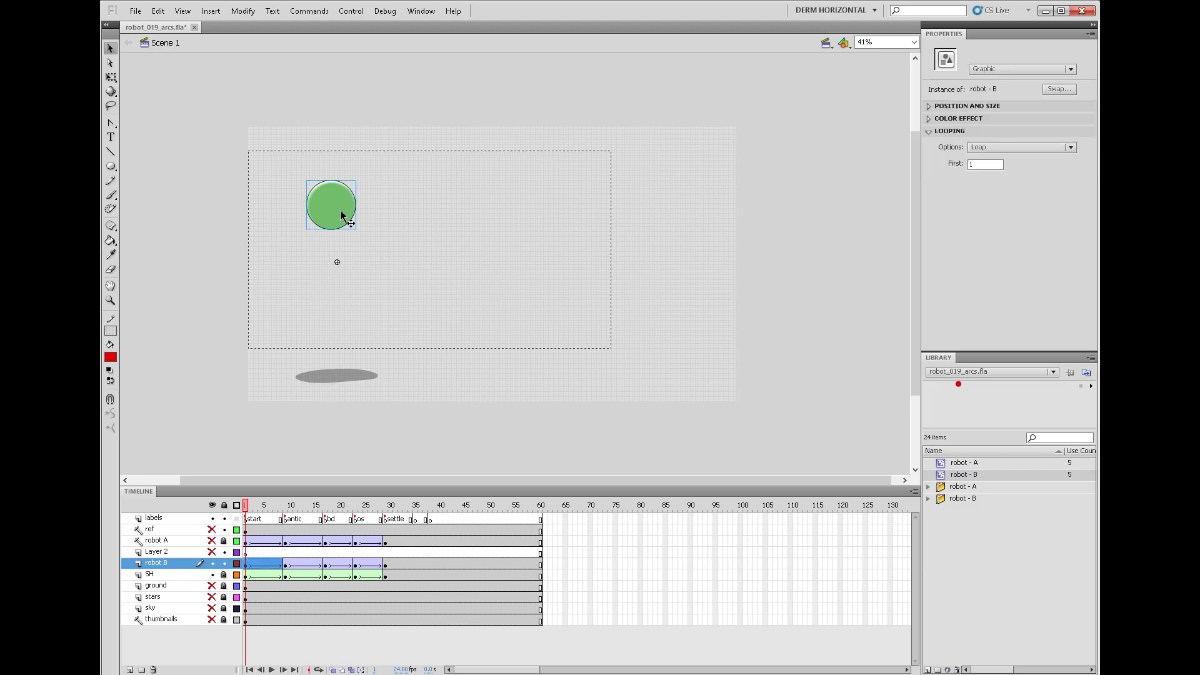
double_click(343, 217)
click(182, 563)
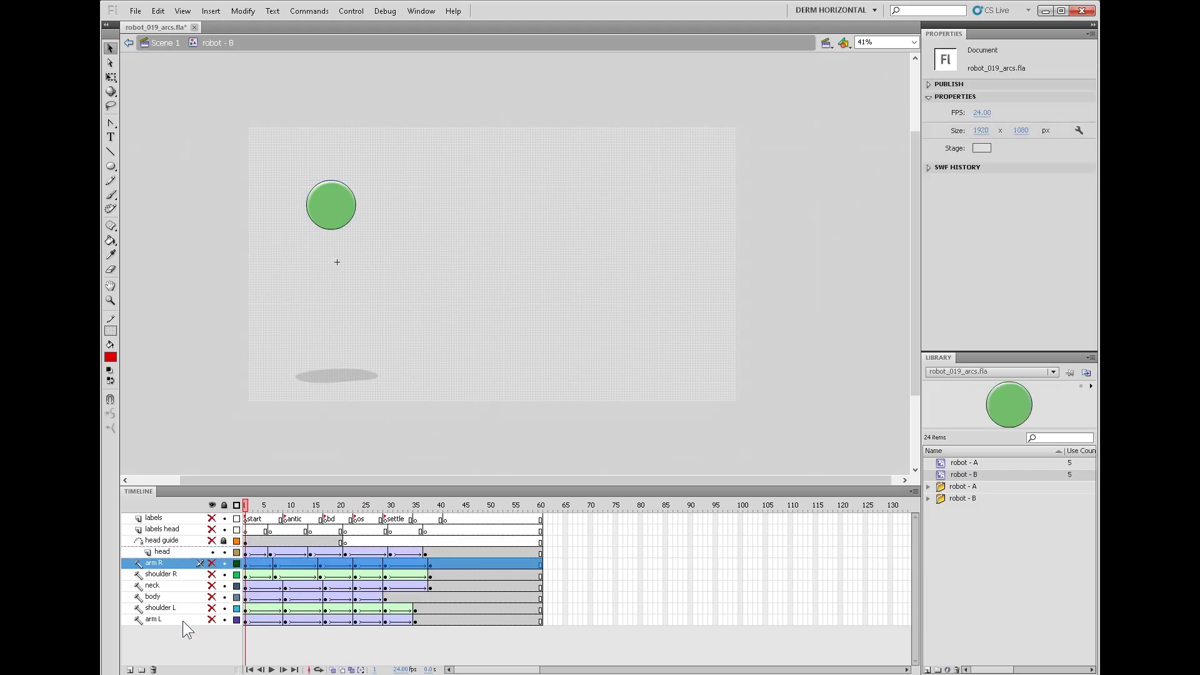
shift+click(183, 621)
click(309, 11)
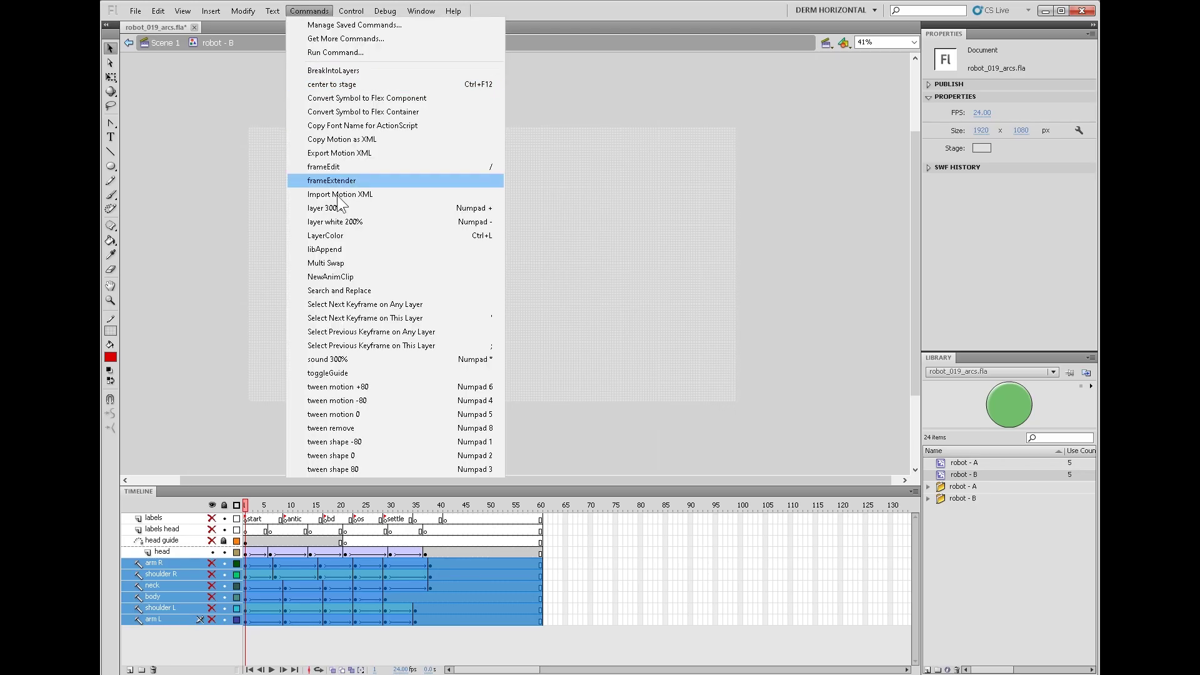
click(338, 371)
Step: Make the arm R through arm L layers visible and play the robot - B timeline
right_click(171, 562)
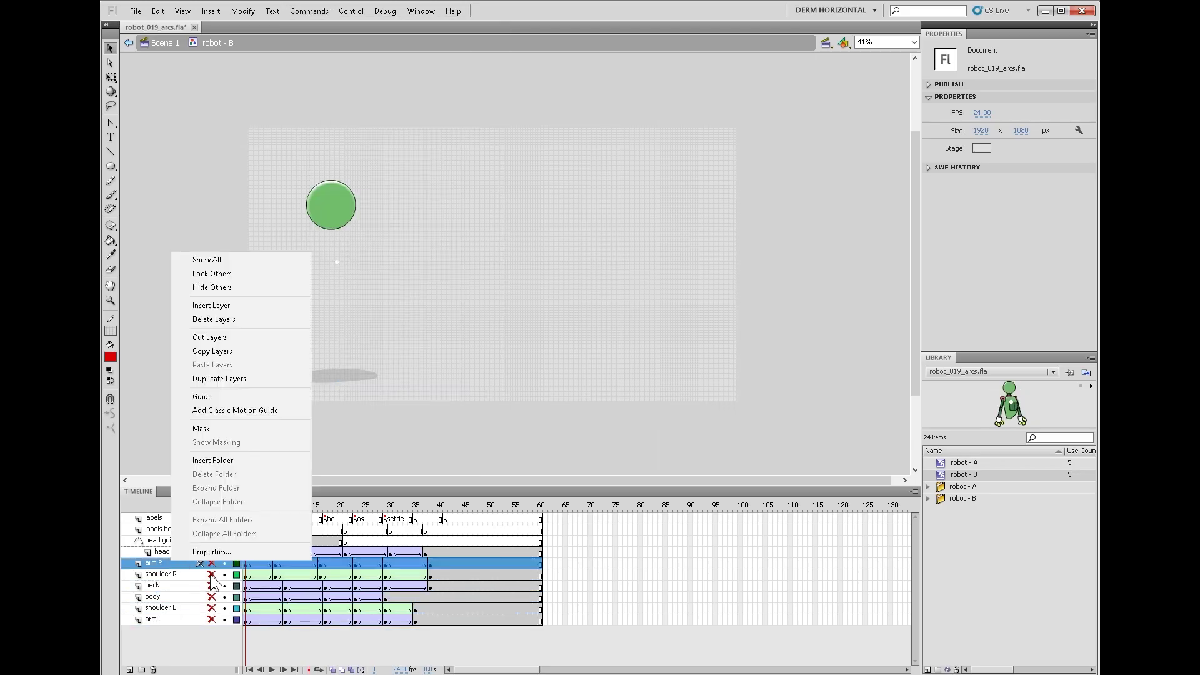
click(286, 648)
drag(213, 619, 212, 563)
click(162, 552)
key(Return)
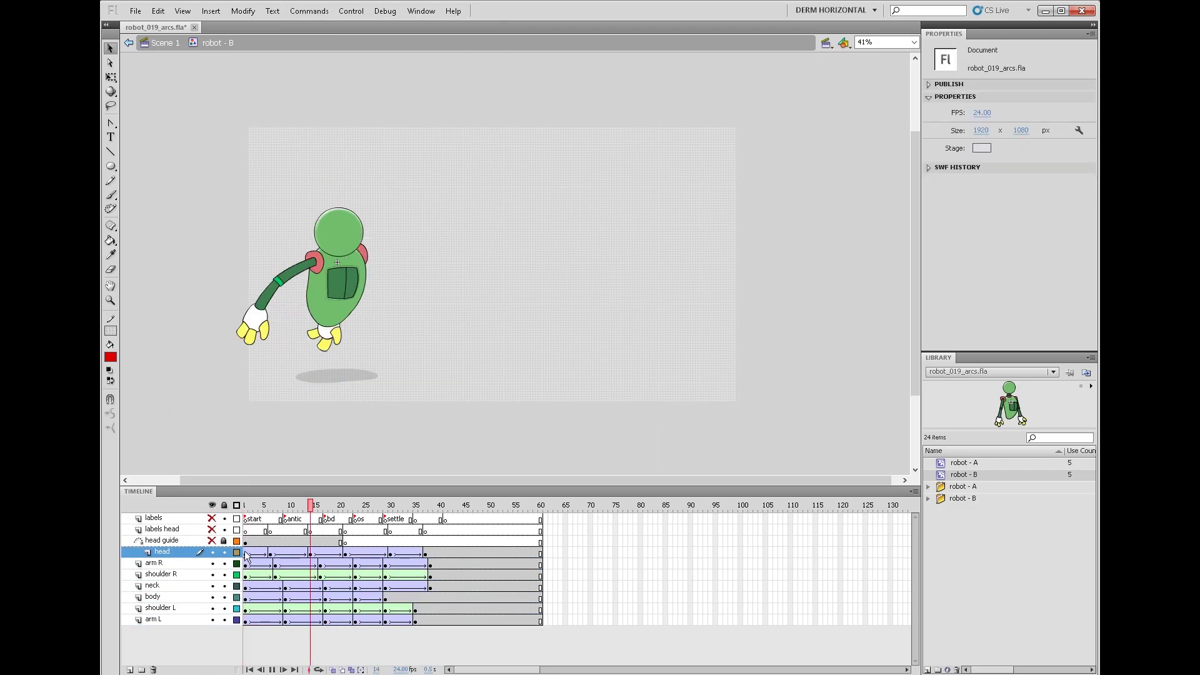
Step: Open the head - B symbol at frame 1 and toggle the guide state of its X and head layers
key(ctrl+=)
mouse_move(245, 505)
mouse_down()
mouse_move(428, 506)
mouse_move(253, 513)
mouse_move(337, 531)
mouse_move(362, 507)
mouse_move(428, 507)
mouse_move(245, 508)
mouse_up()
click(527, 214)
double_click(527, 213)
shift+click(172, 596)
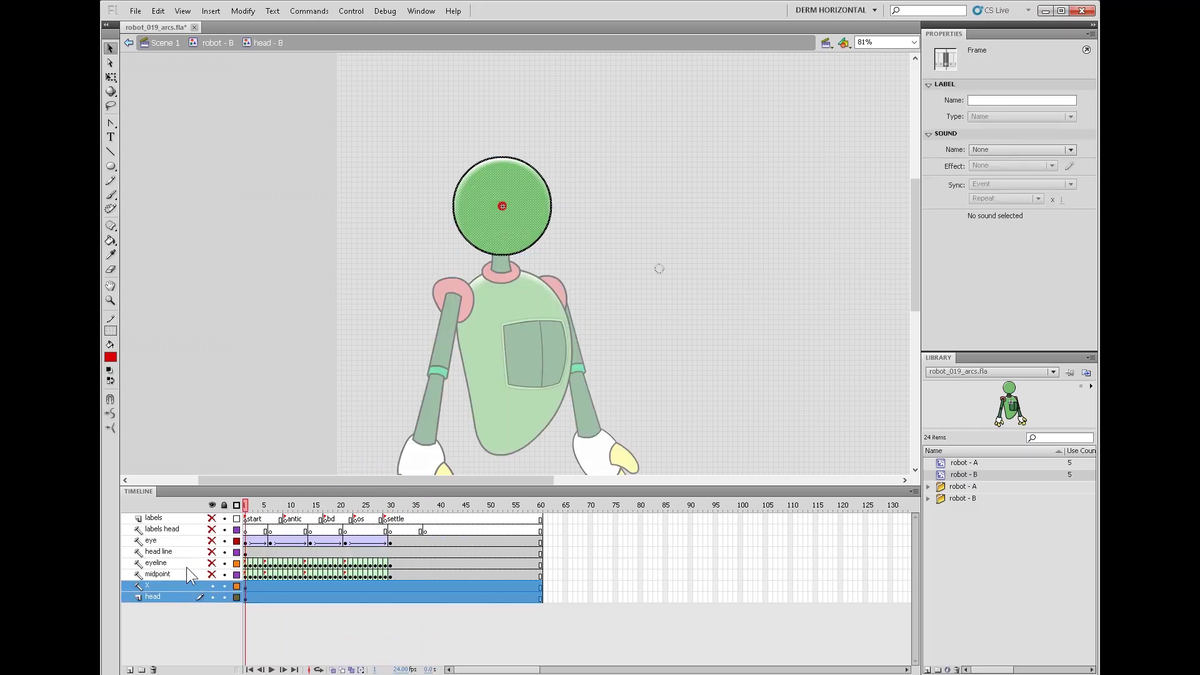
click(309, 10)
click(353, 374)
click(213, 43)
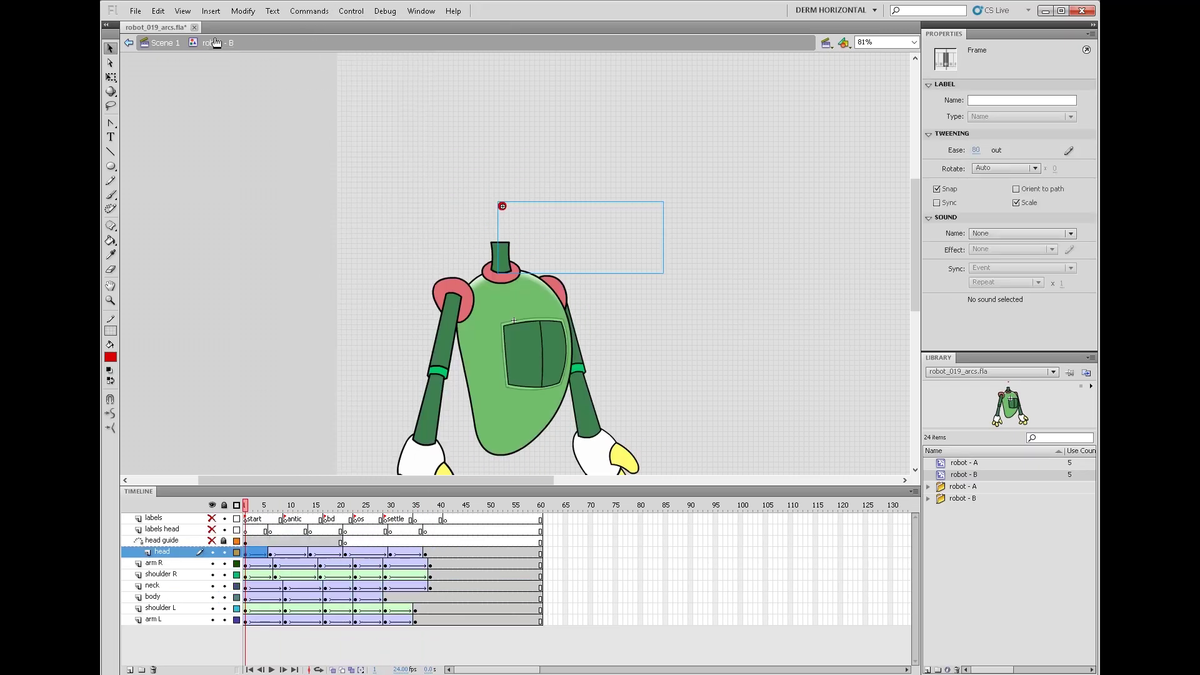
Step: Return to Scene 1 and examine the marker dot's trail on the full robot with onion skinning, switching it off when done
click(166, 43)
click(332, 670)
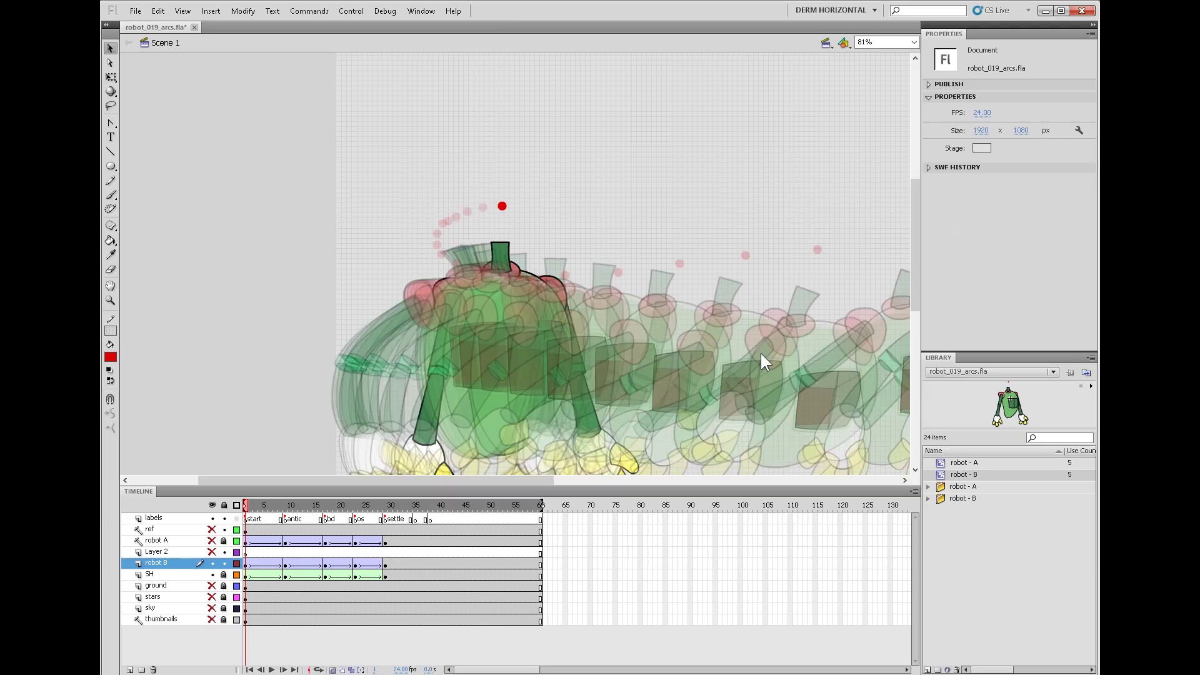
key(z)
alt+click(760, 353)
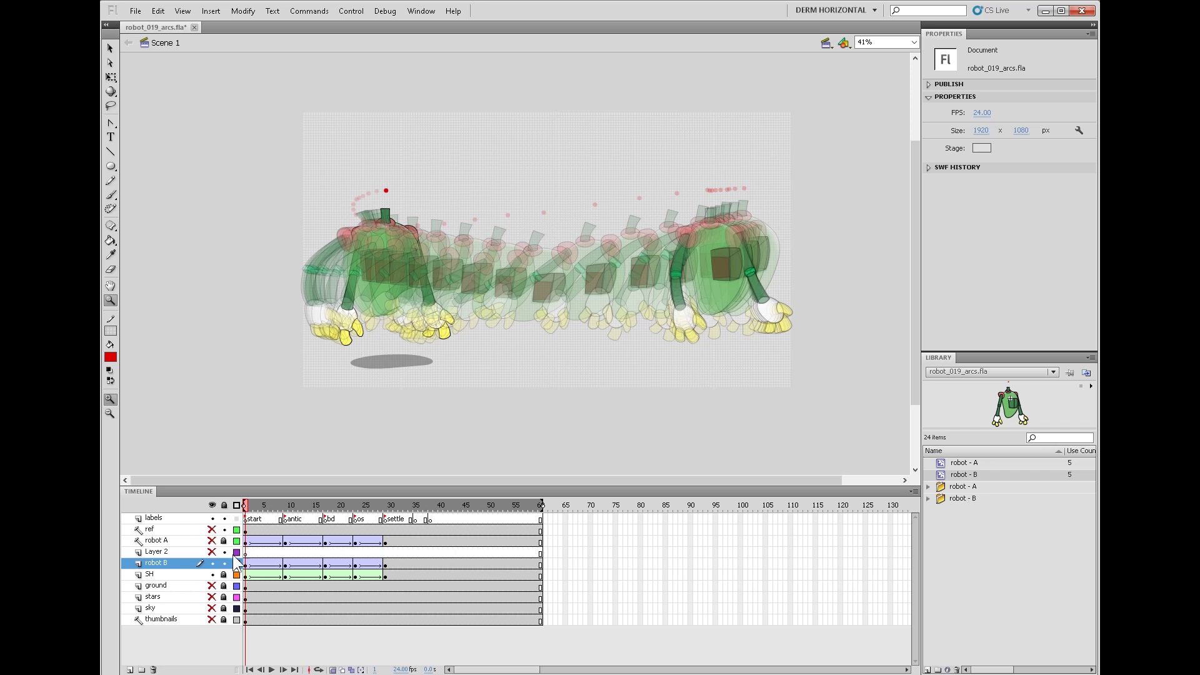
click(333, 669)
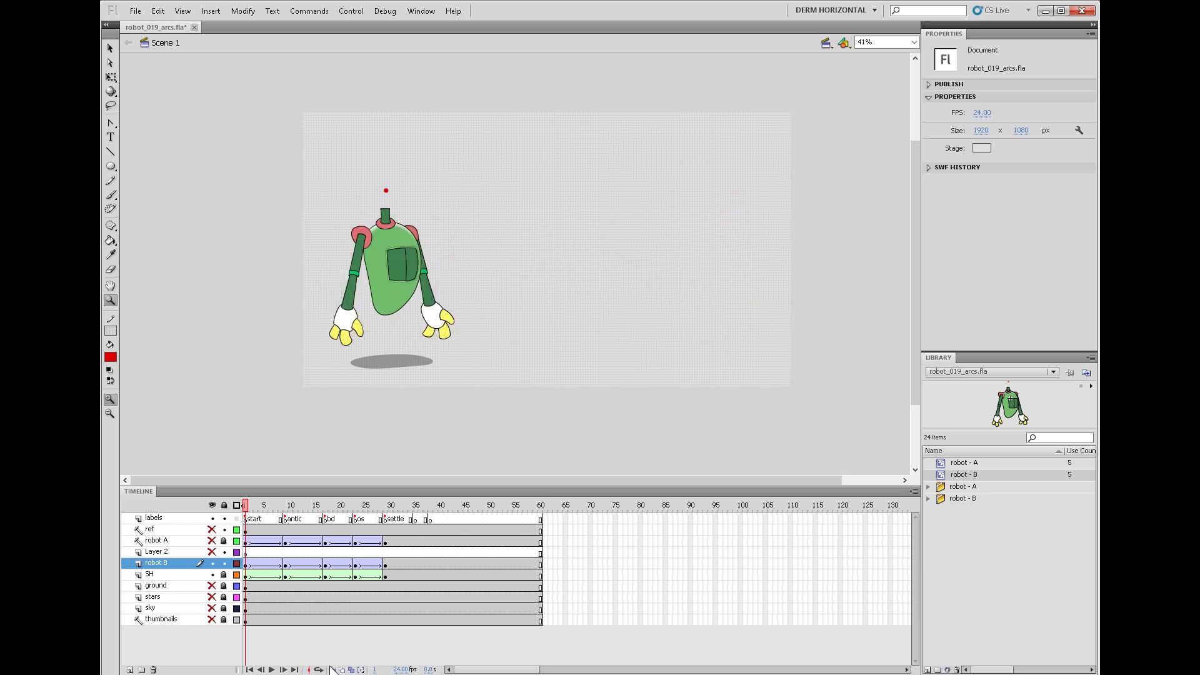
Step: Open the head - B symbol inside robot - B and move the X layer below the head layer
double_click(393, 187)
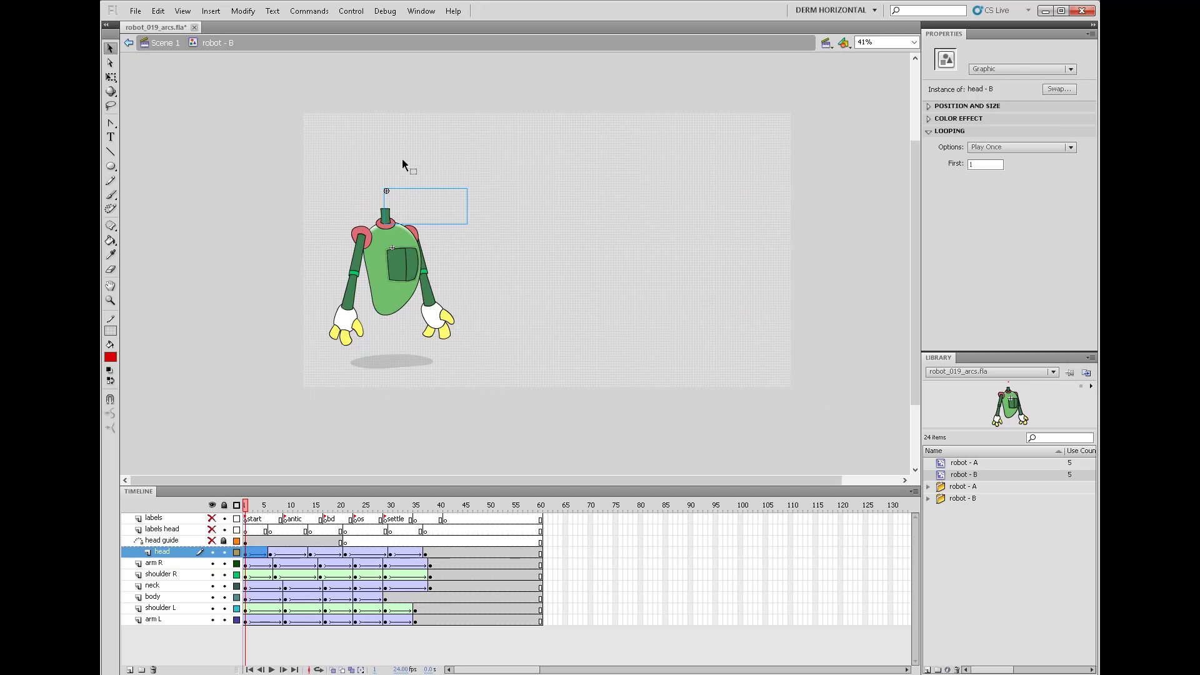
double_click(386, 190)
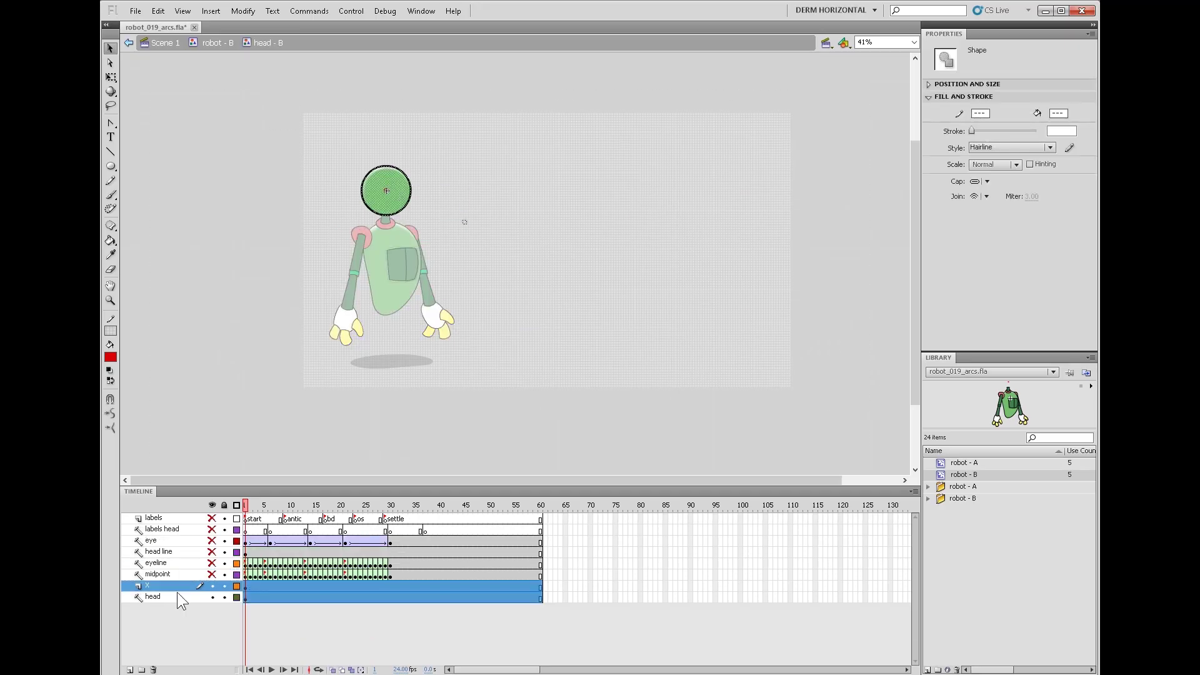
drag(178, 589, 160, 627)
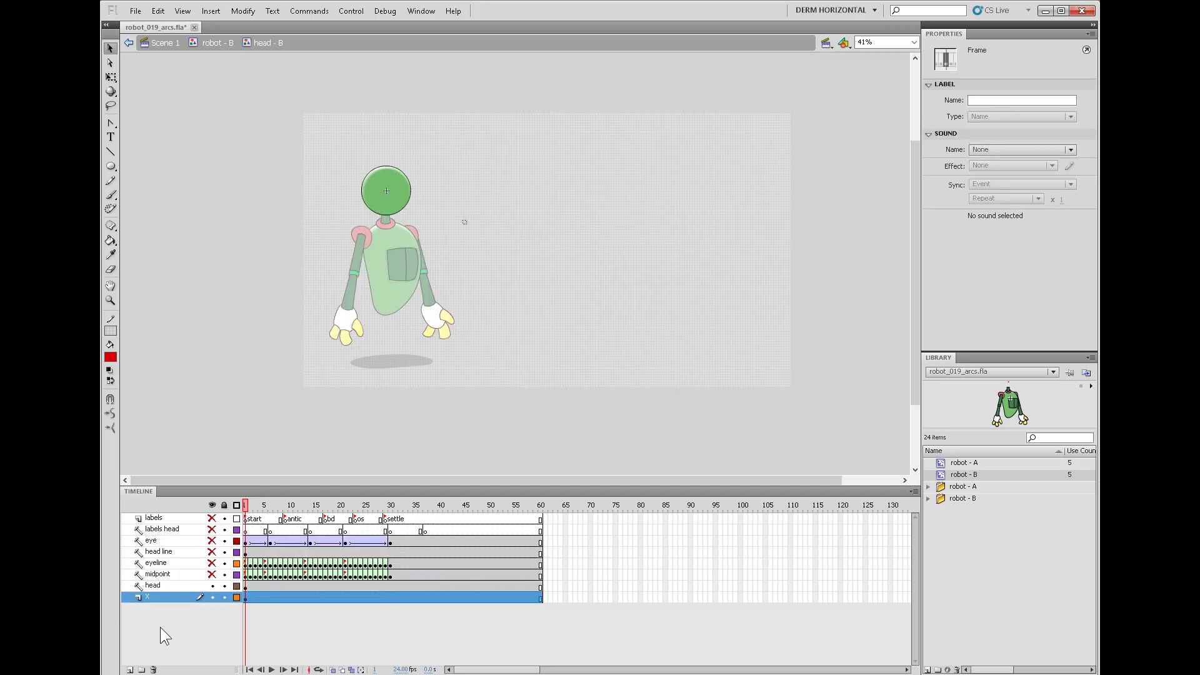
Step: Toggle the guide state of all layers from labels head to X, and play the animation in Scene 1
shift+click(167, 530)
click(309, 11)
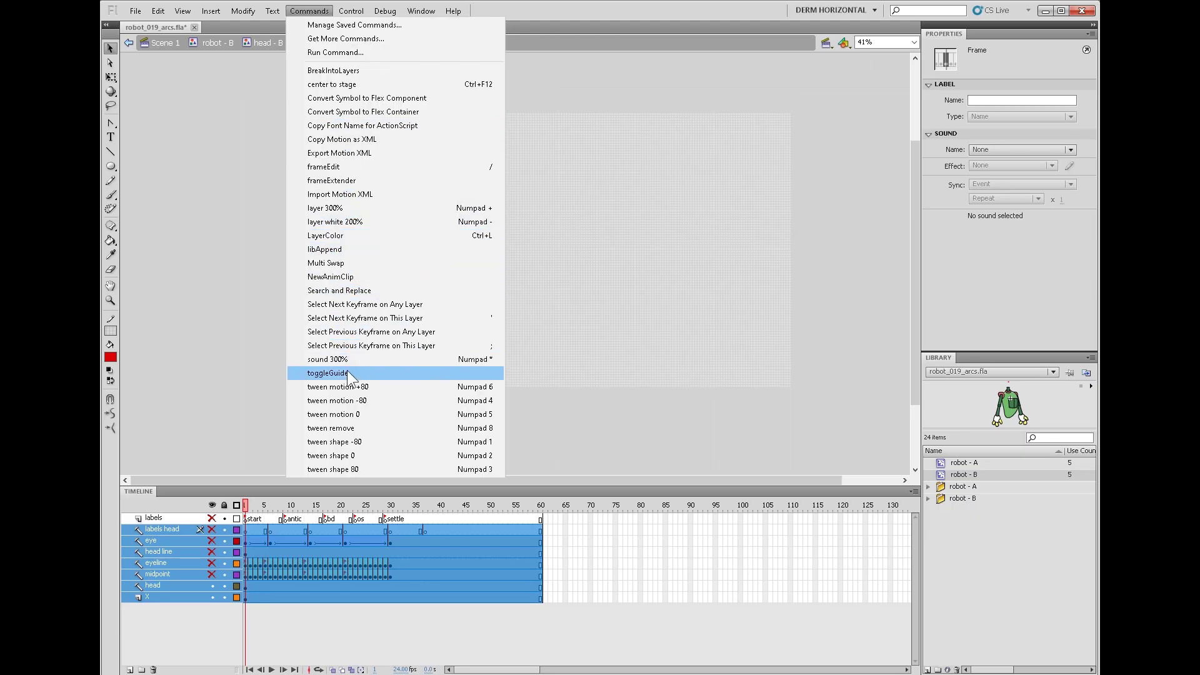
click(167, 43)
key(Return)
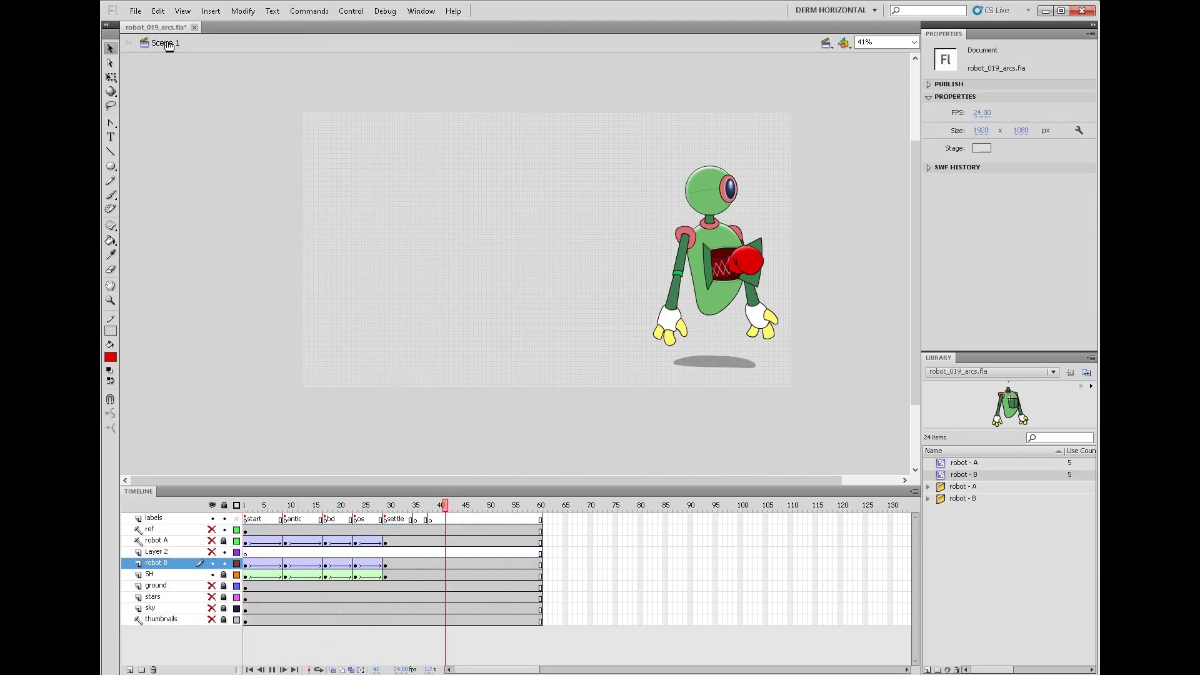
Step: Save the robot_019_arcs.fla document
click(135, 11)
click(156, 112)
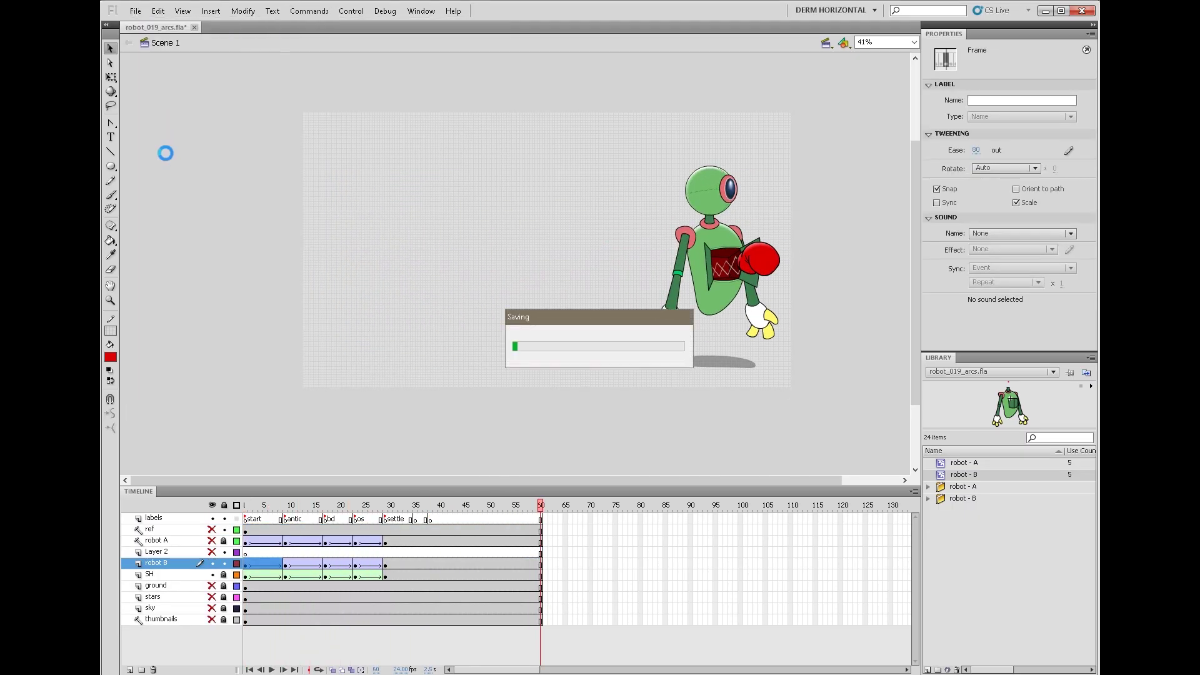
click(191, 27)
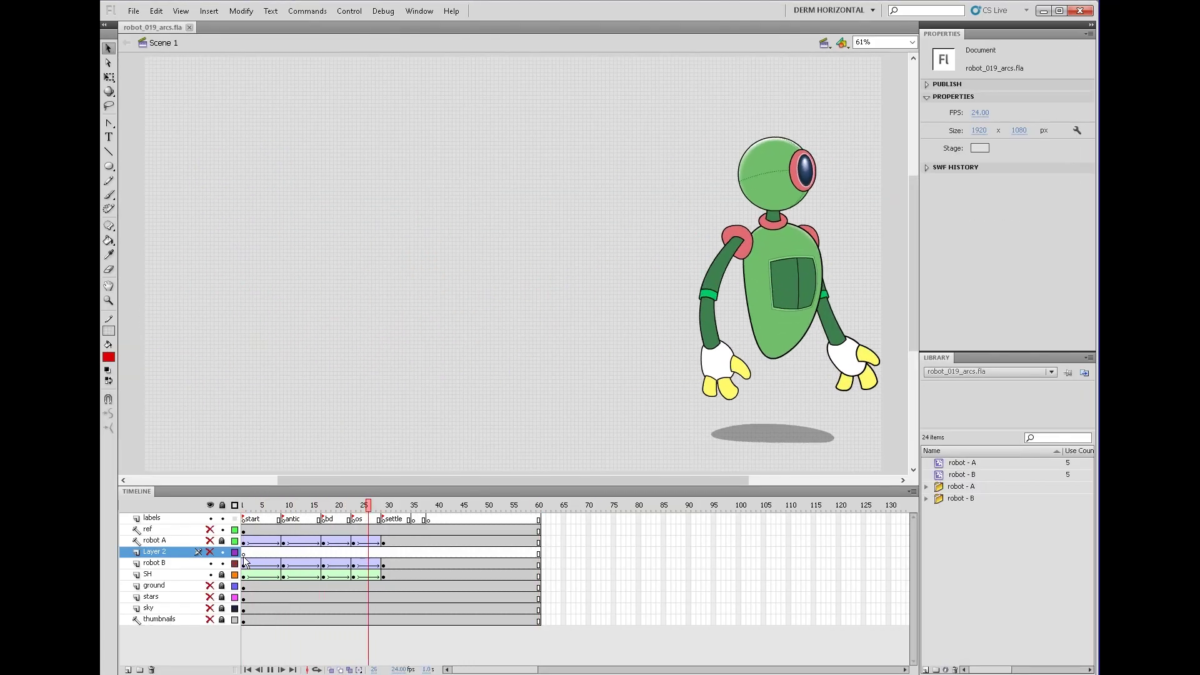
Step: Play Scene 1 repeatedly to examine the robot's arcs and the head's motion
key(Return)
key(Return)
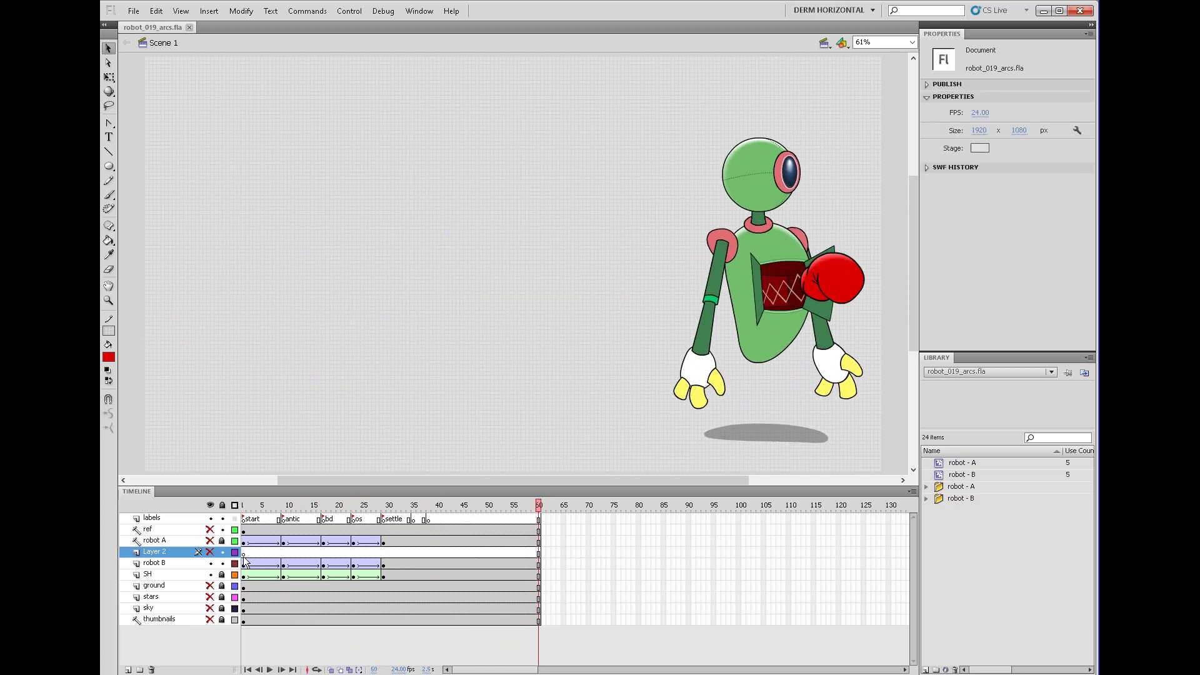
click(242, 564)
key(Return)
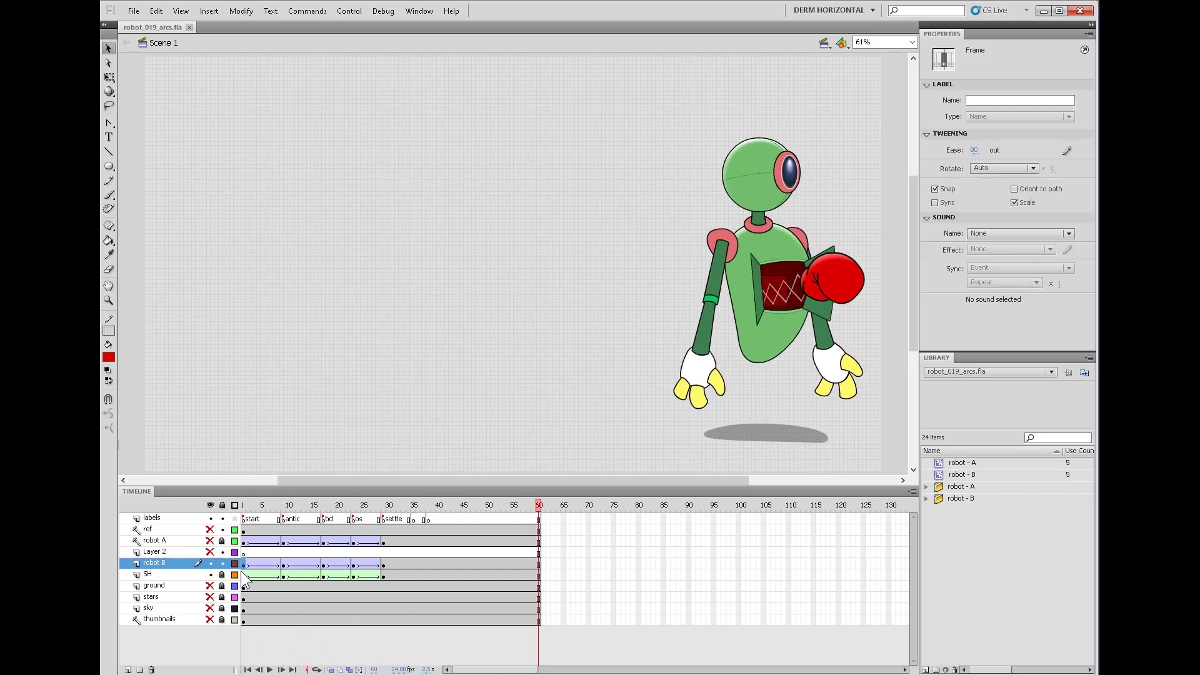
key(Return)
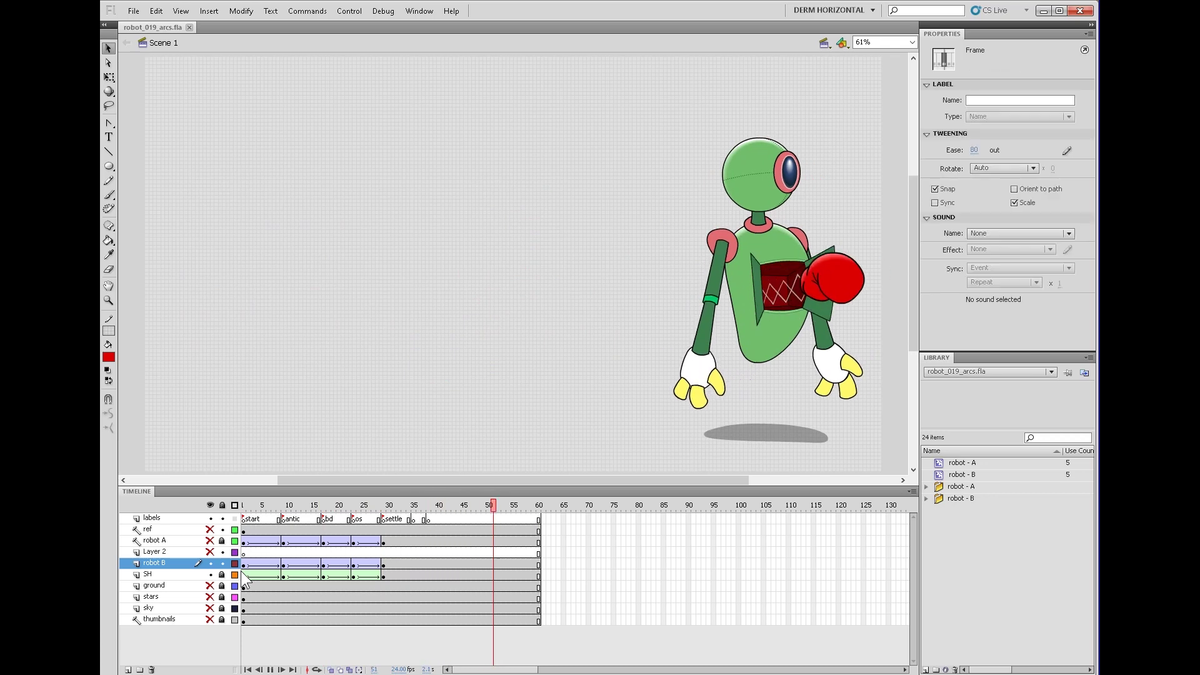
key(Return)
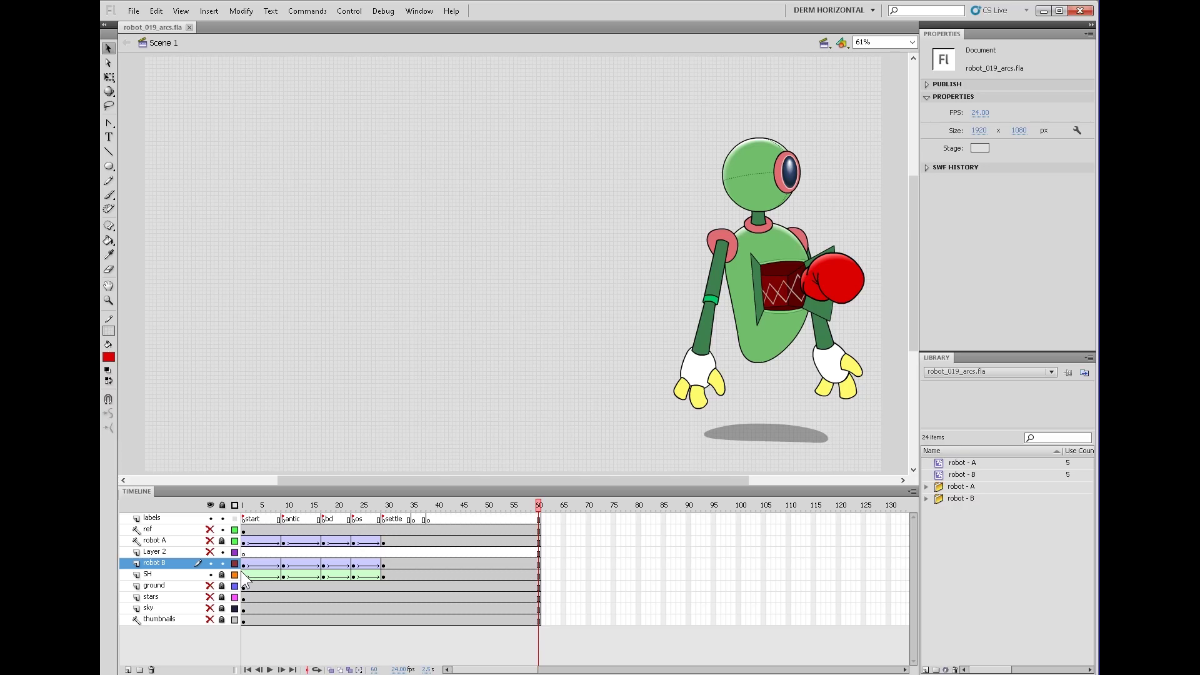
key(Return)
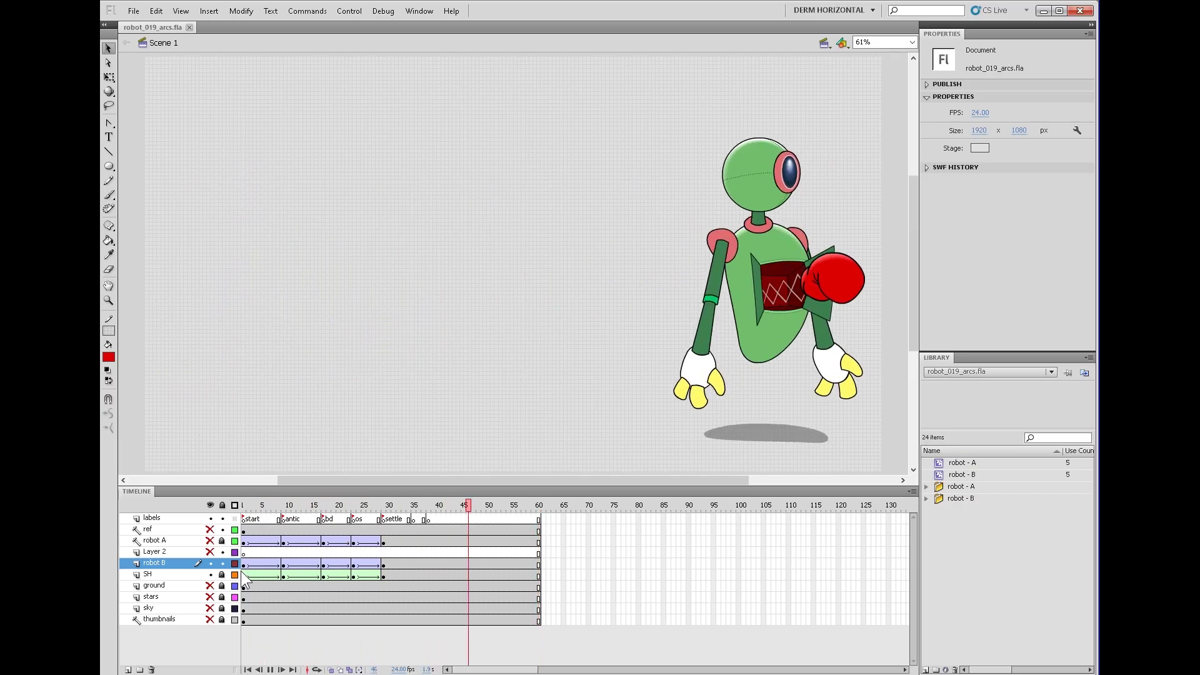
key(Return)
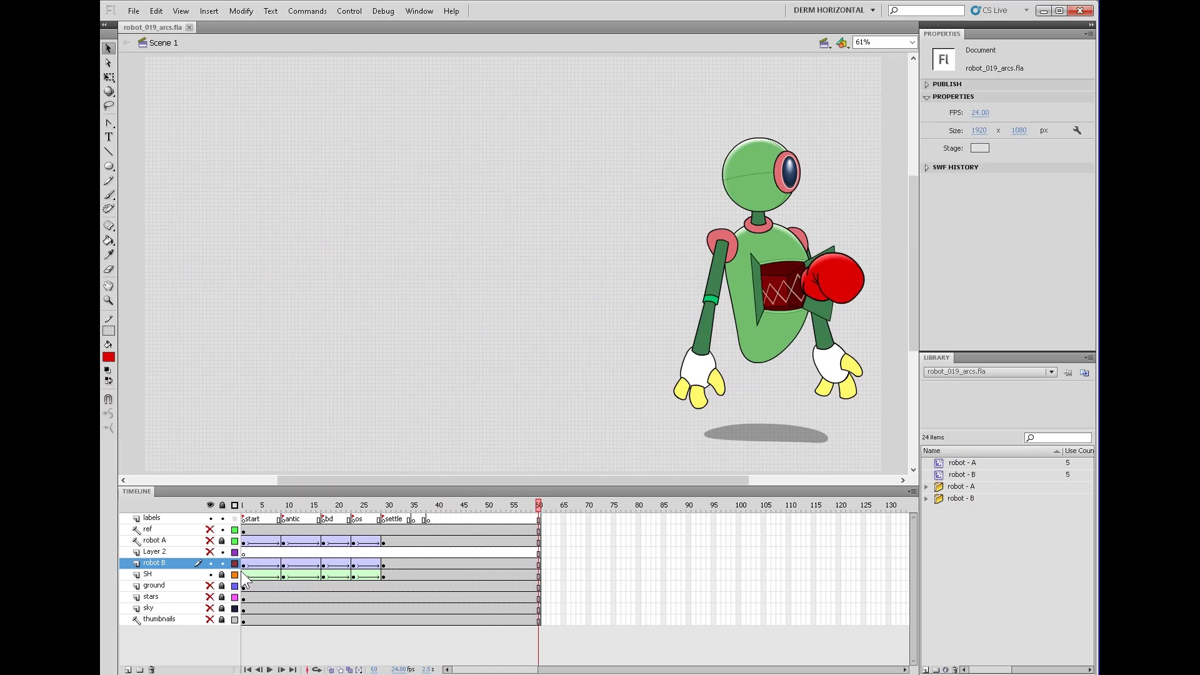
key(Return)
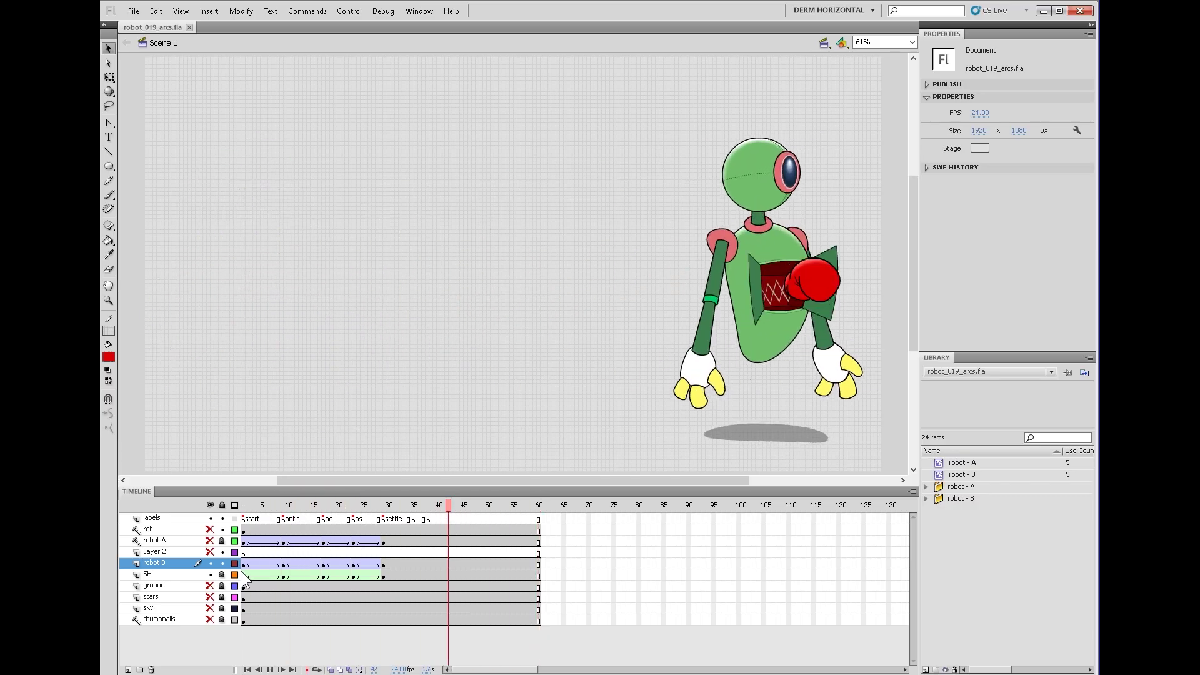
key(Return)
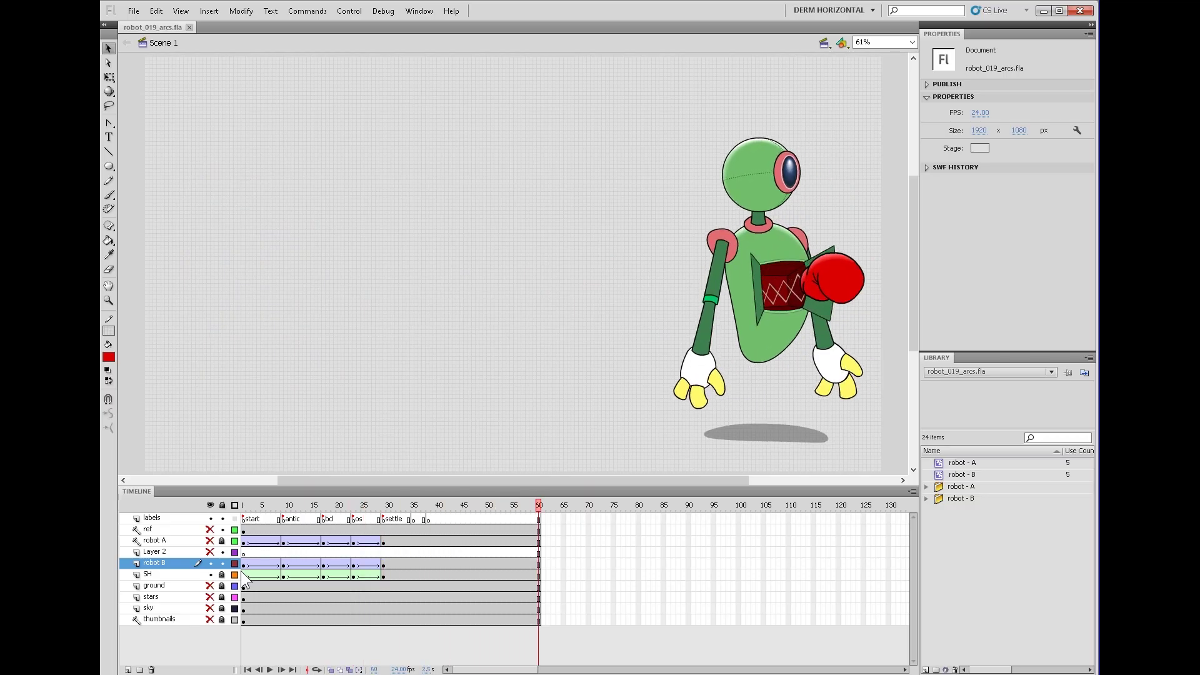
key(Return)
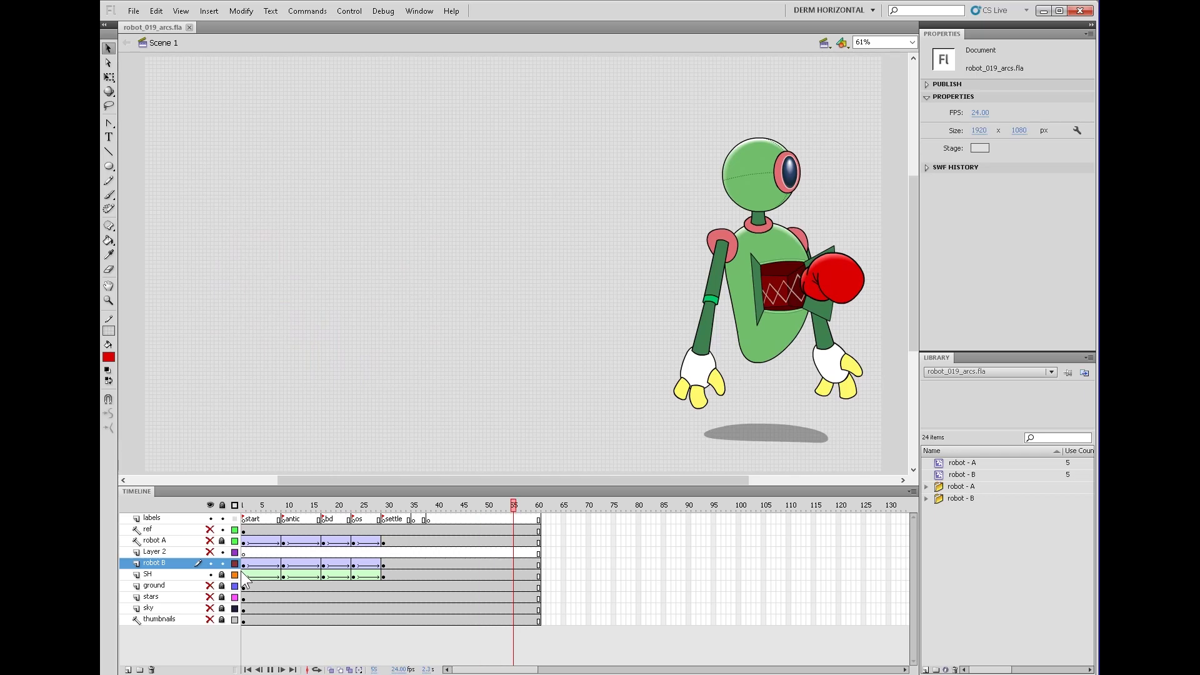
key(Return)
key(Return)
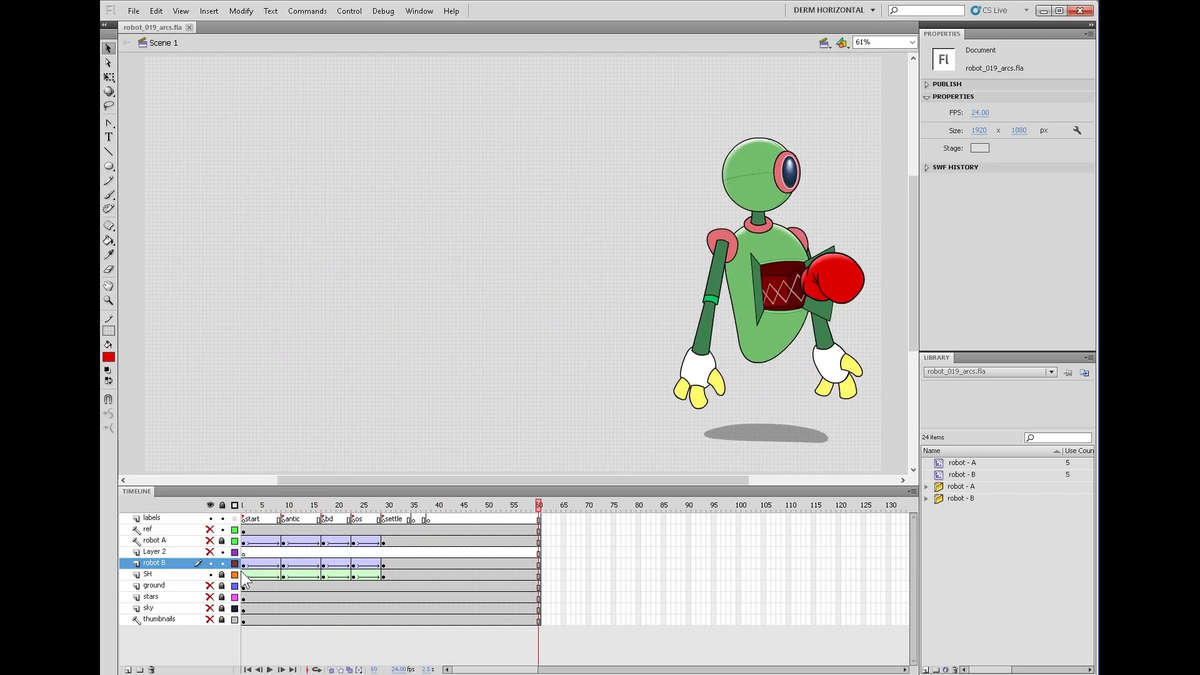
key(Return)
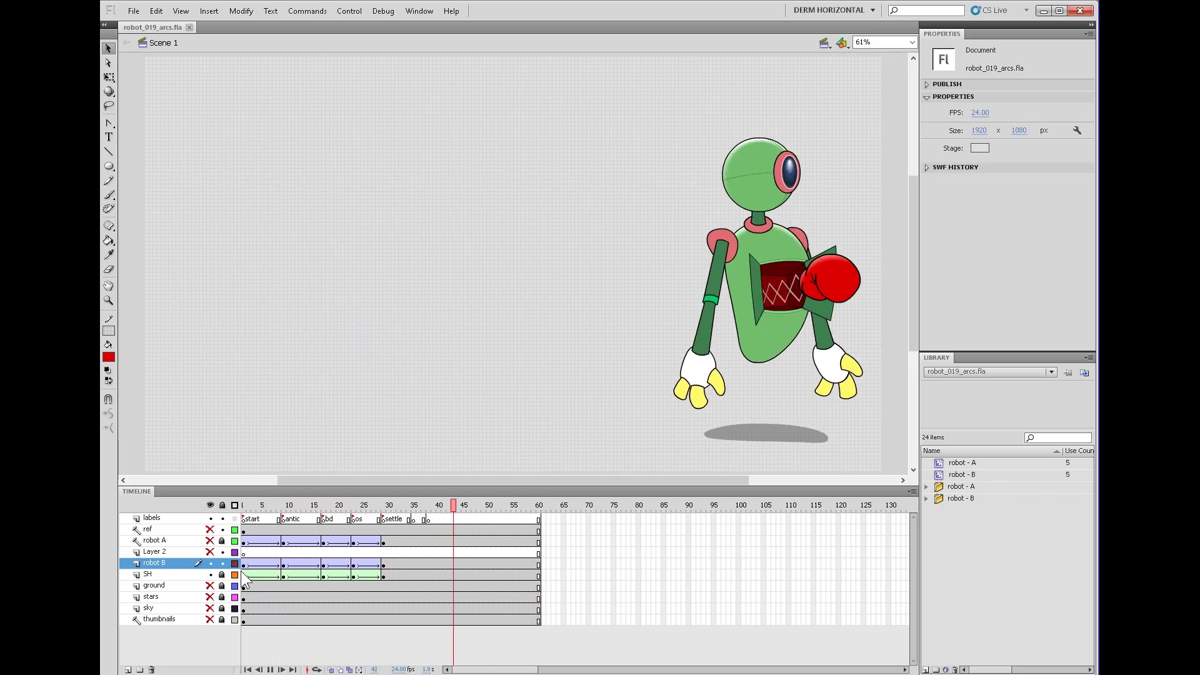
key(Return)
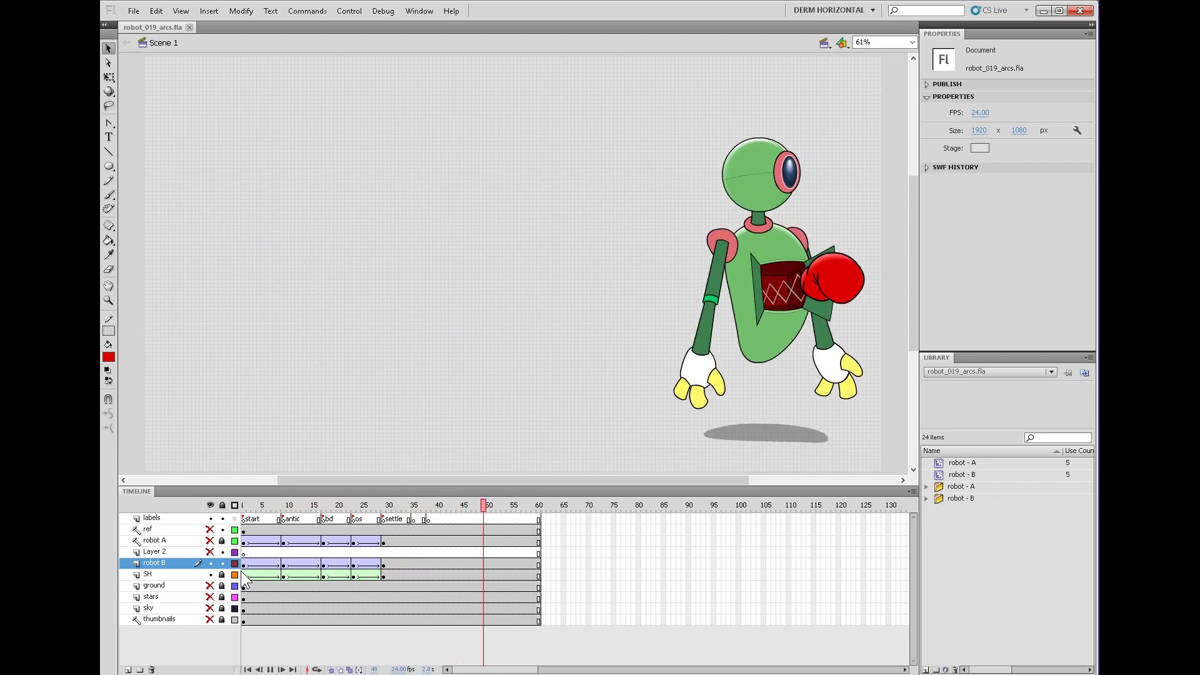
key(Return)
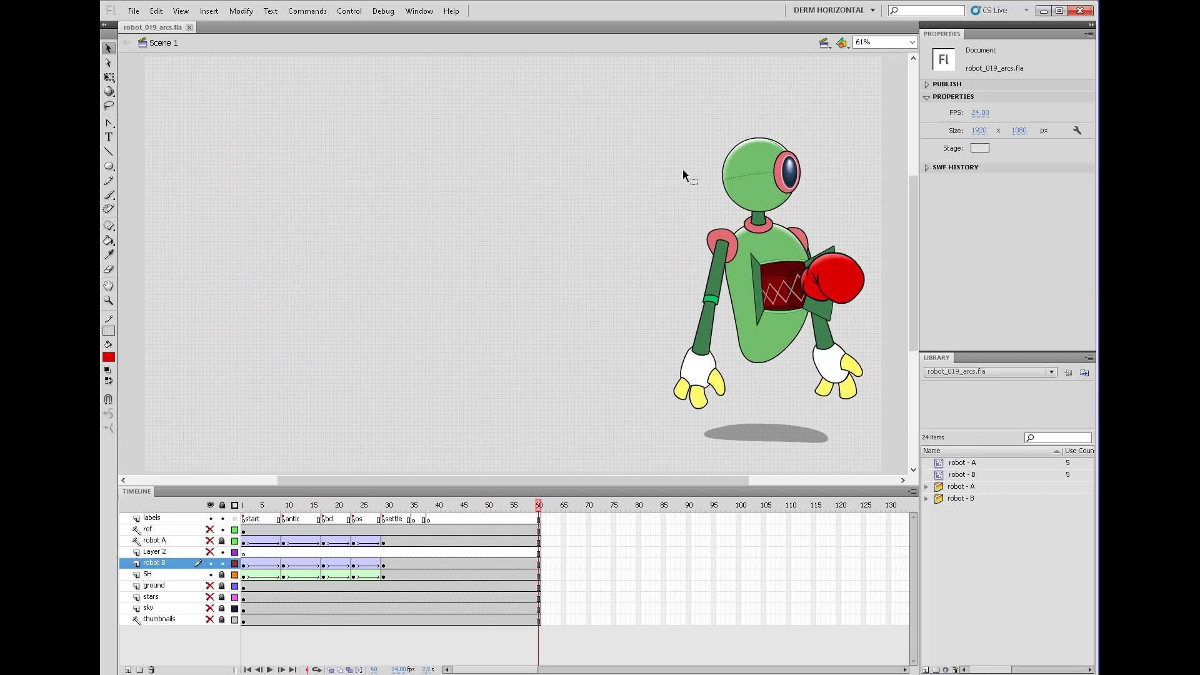
Step: Open the robot - B symbol and play its timeline to check the head movement
click(773, 192)
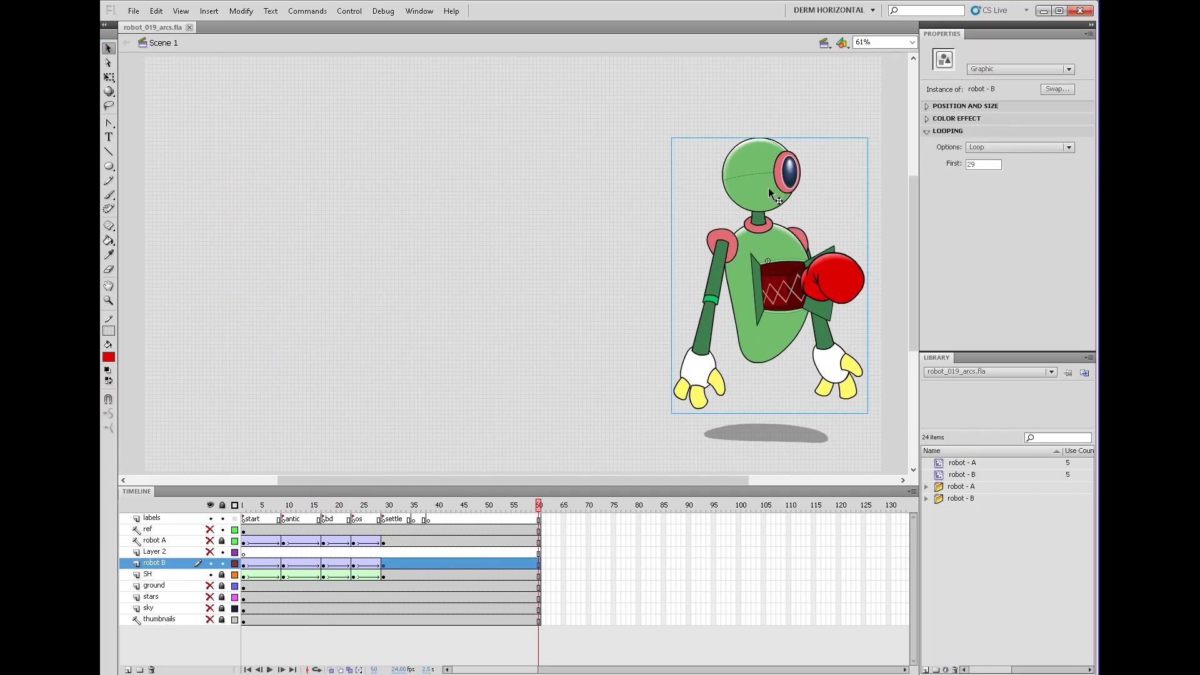
double_click(773, 192)
key(Return)
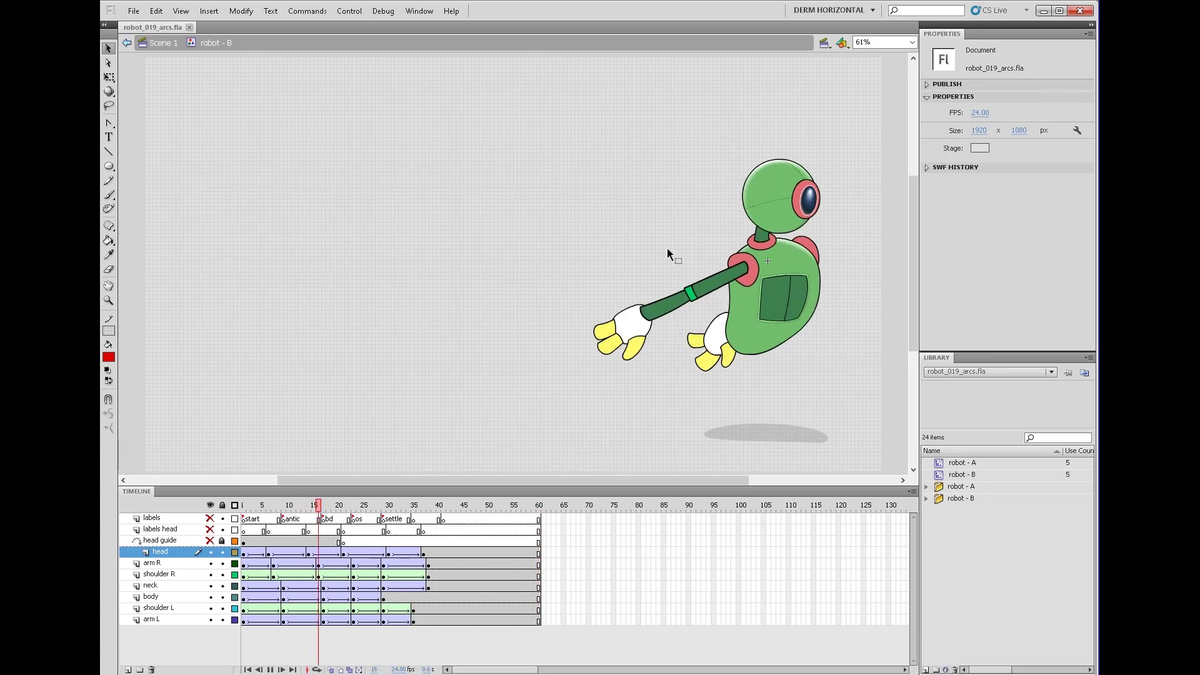
Step: Inside head - B, clear the eyeline and midpoint keyframes from frame 22 to frame 29
click(760, 175)
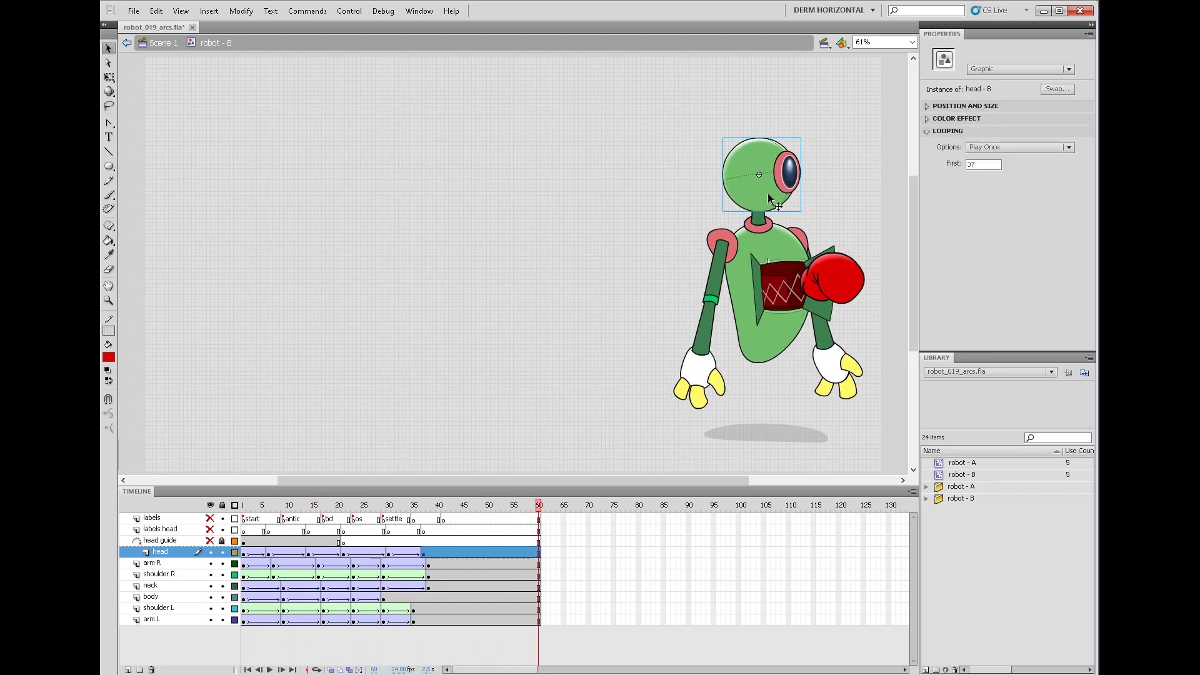
double_click(759, 175)
click(416, 620)
drag(354, 505, 385, 576)
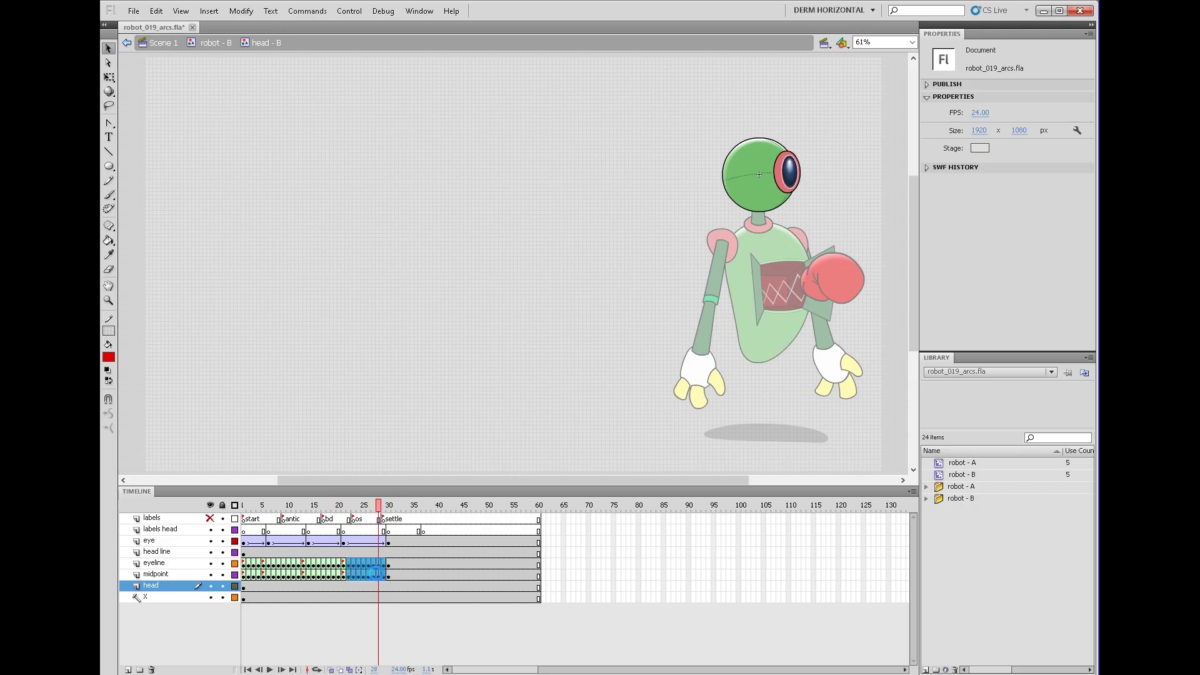
right_click(381, 578)
click(413, 353)
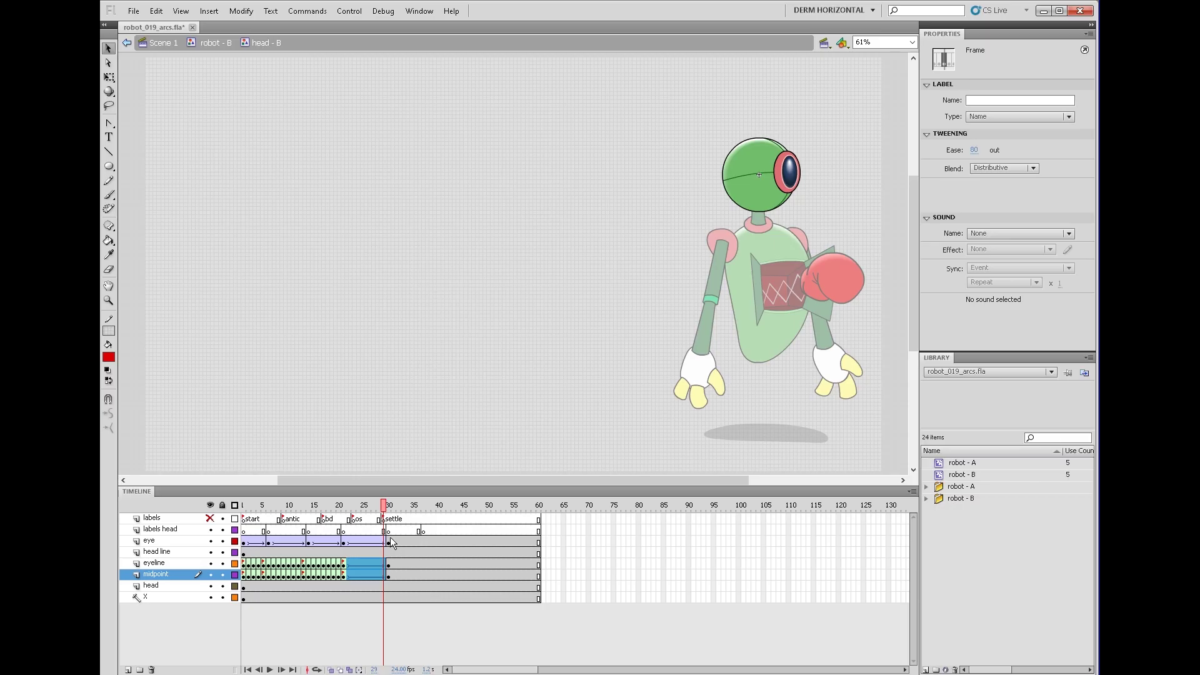
Step: Move the final eye keyframe in head - B to frame 33 and fill the eyeline and midpoint layers with keyframes from frame 22
click(391, 542)
mouse_move(388, 541)
mouse_down()
mouse_move(390, 577)
mouse_move(403, 570)
mouse_move(403, 544)
mouse_up()
mouse_move(348, 575)
mouse_down()
mouse_move(398, 562)
mouse_move(353, 564)
mouse_up()
key(F6)
Step: Play Scene 1 to review the robot's full motion and scrub to the antic pose at frame 9
click(161, 43)
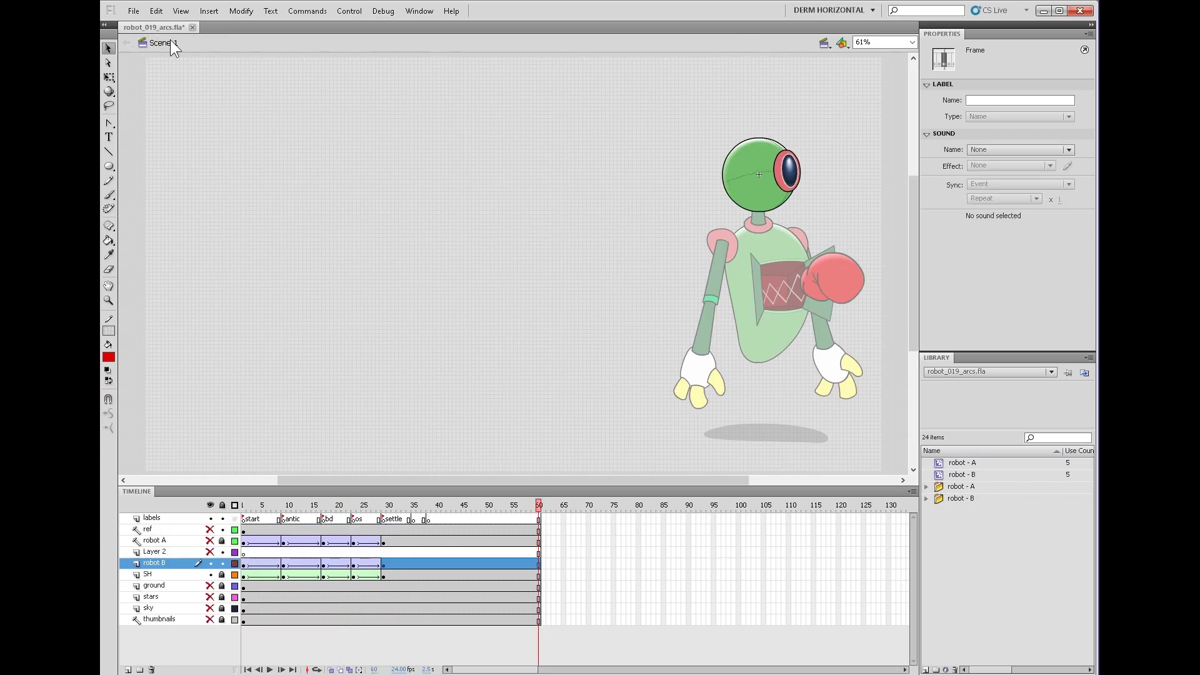
click(241, 540)
key(Return)
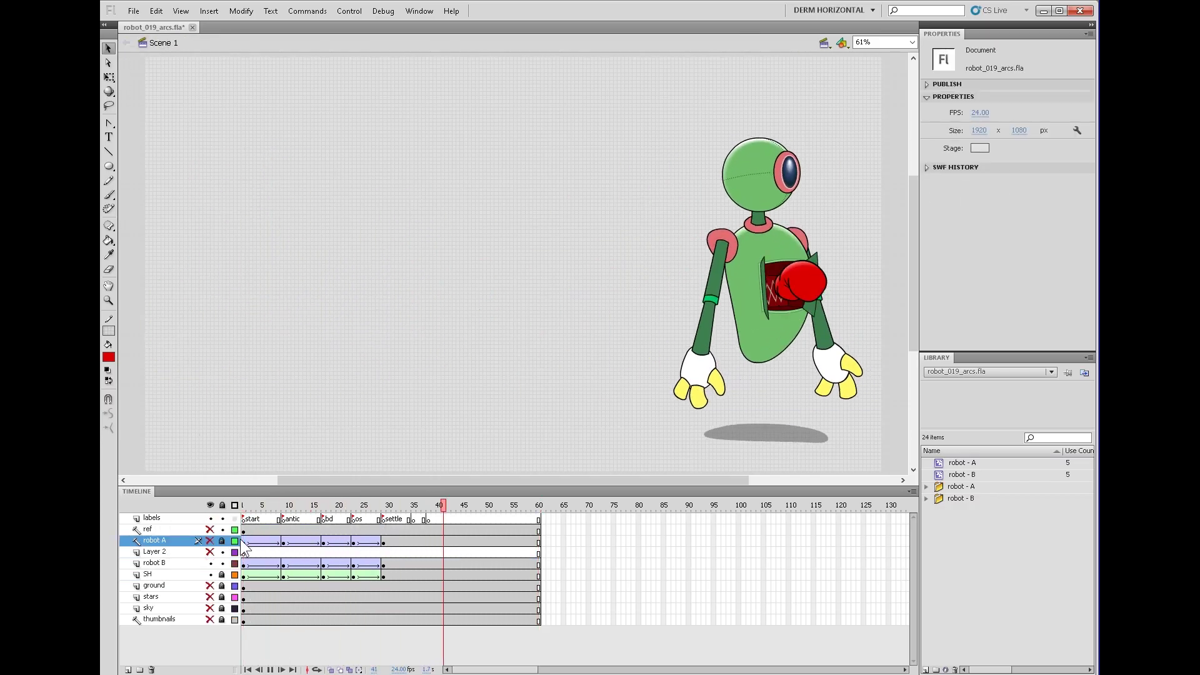
key(Return)
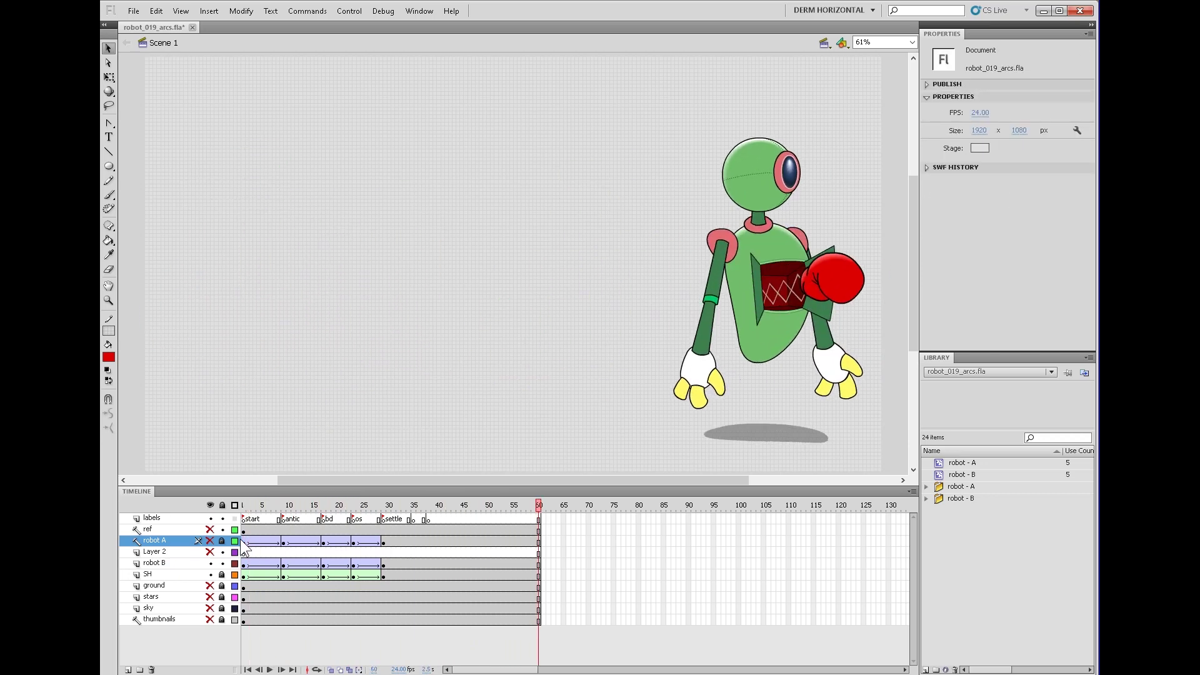
key(Return)
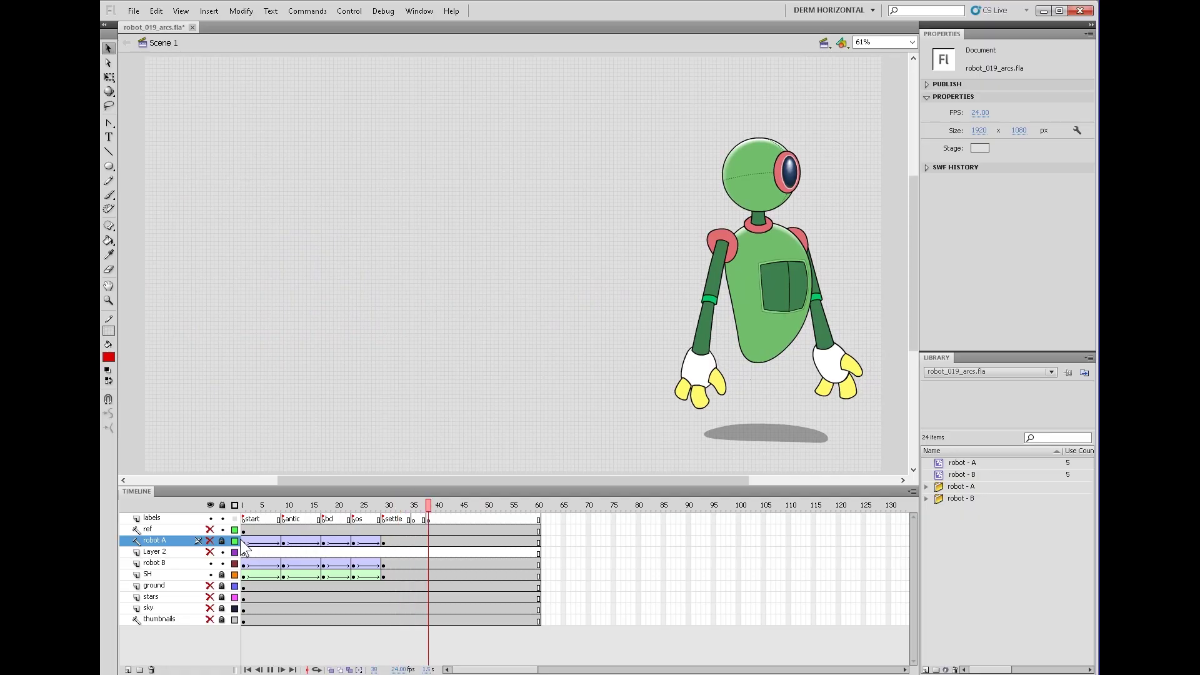
click(292, 510)
drag(293, 511, 284, 512)
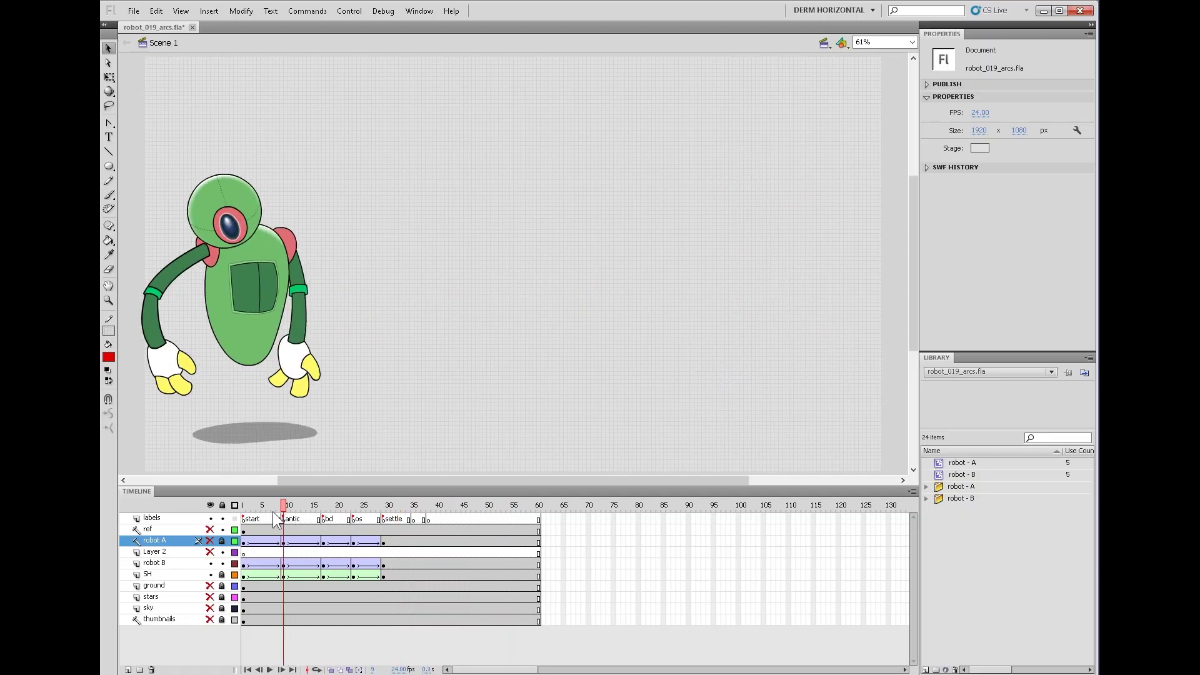
Step: Open the eye - B symbol nested inside robot - B and head - B at frame 9
click(243, 215)
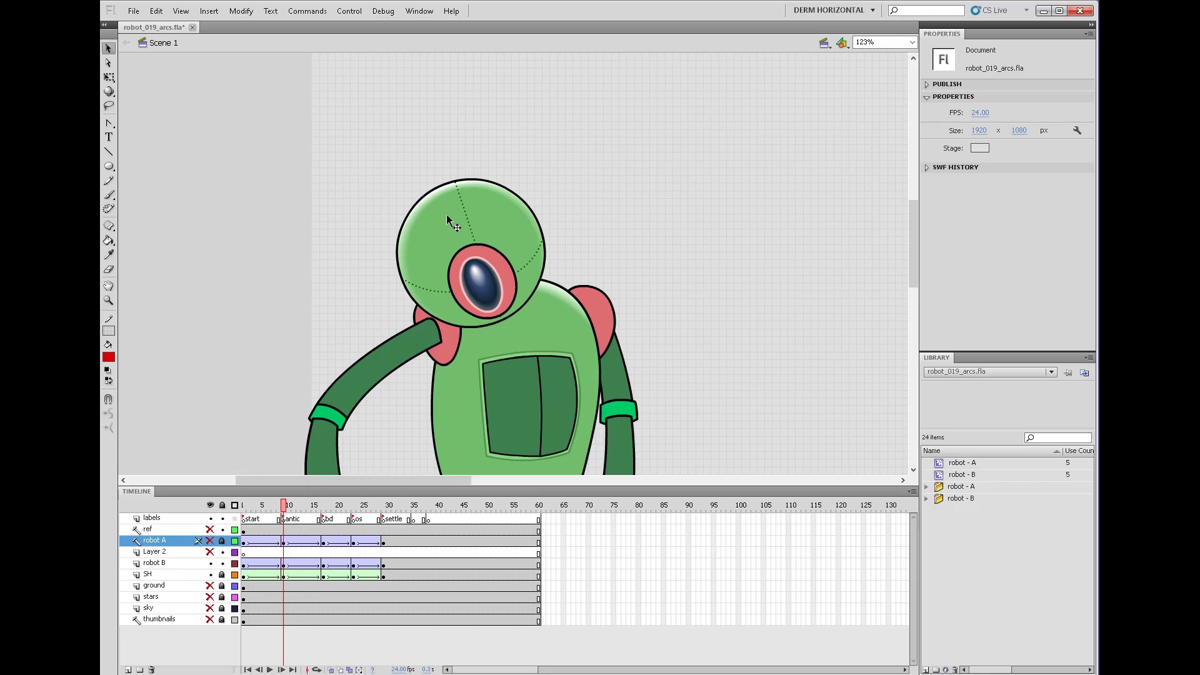
double_click(500, 297)
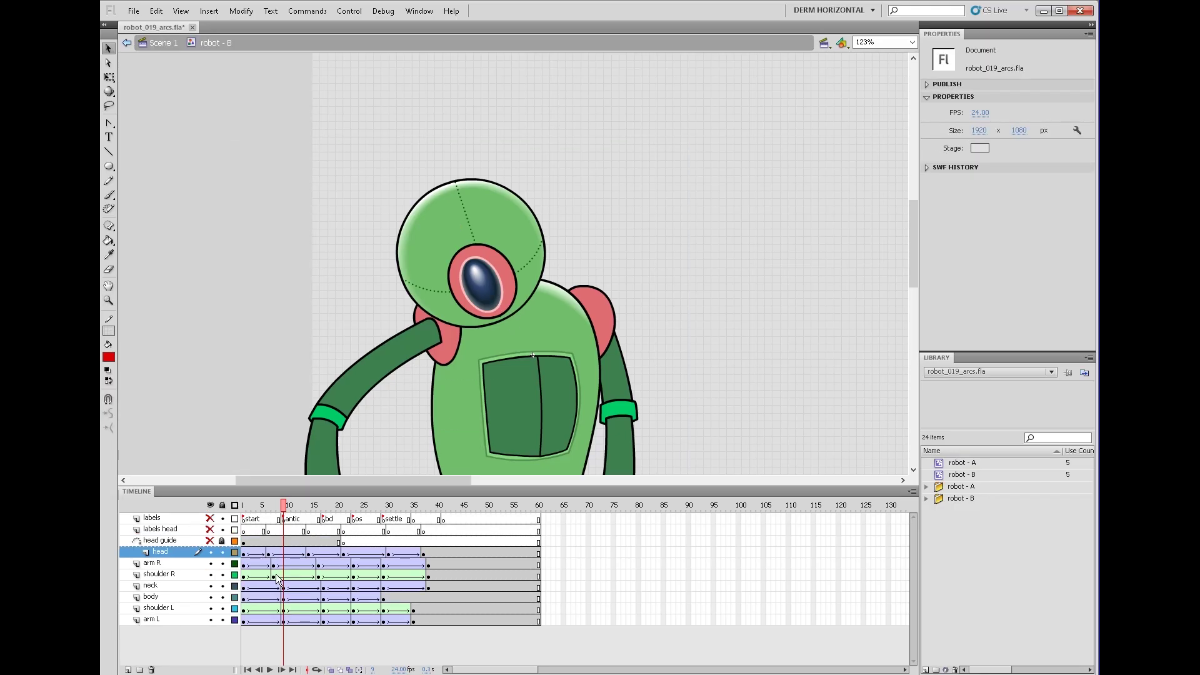
click(509, 315)
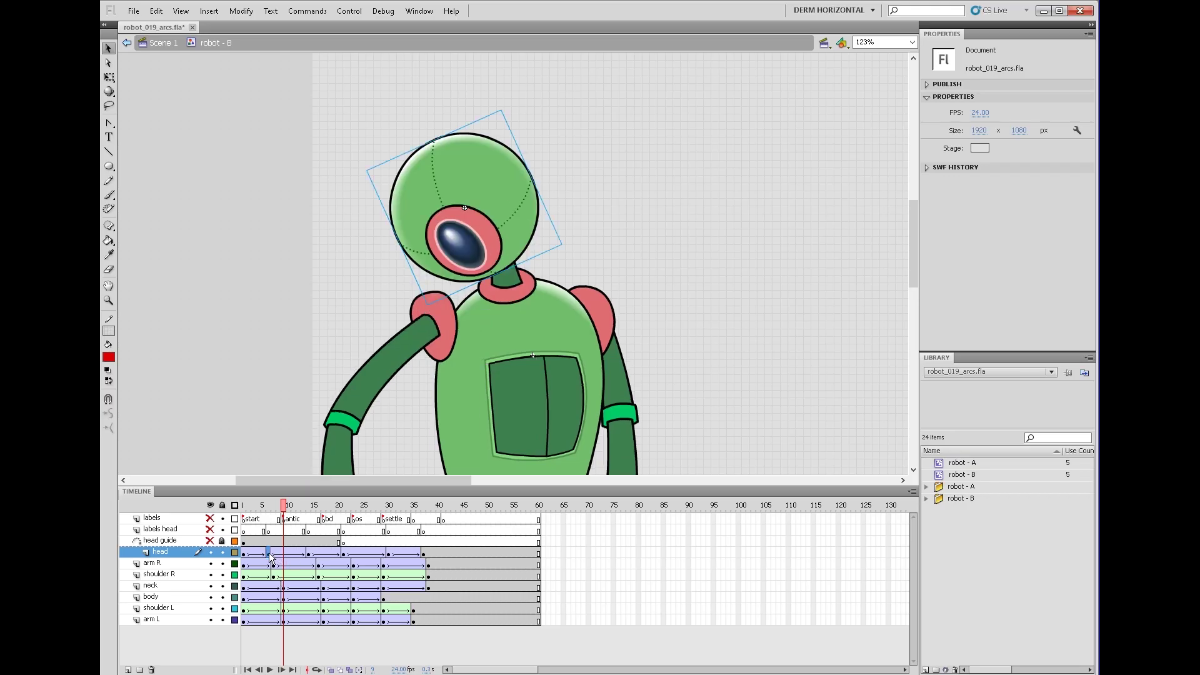
double_click(508, 314)
click(289, 505)
key(comma)
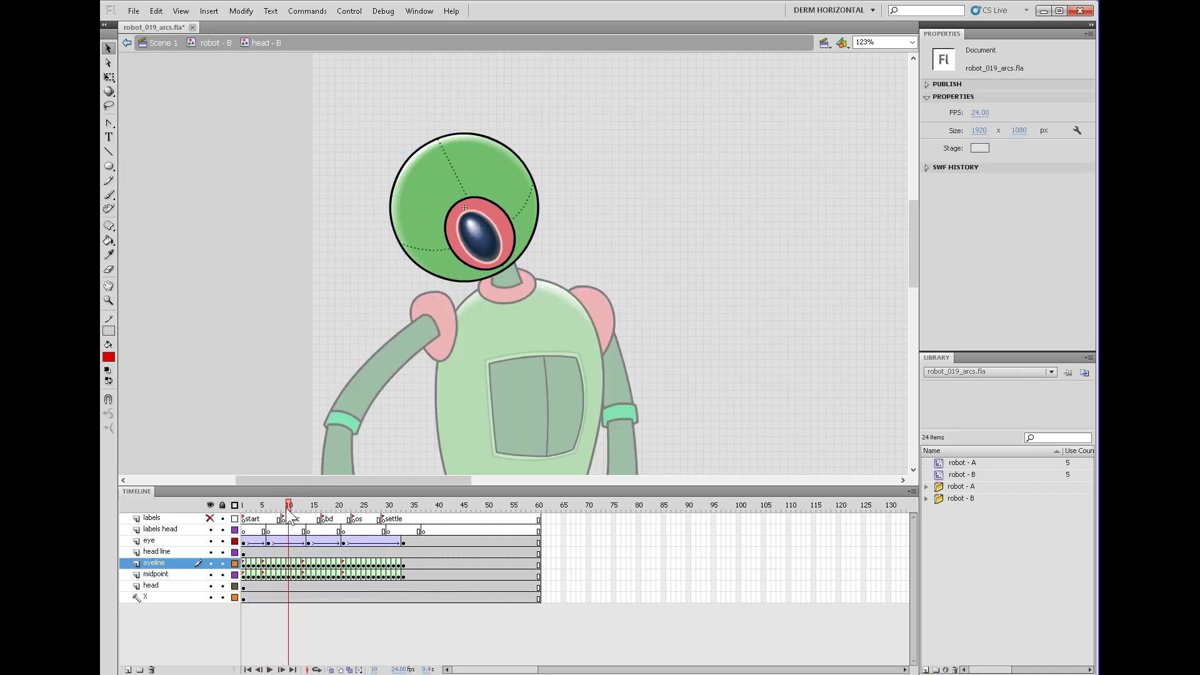
click(283, 542)
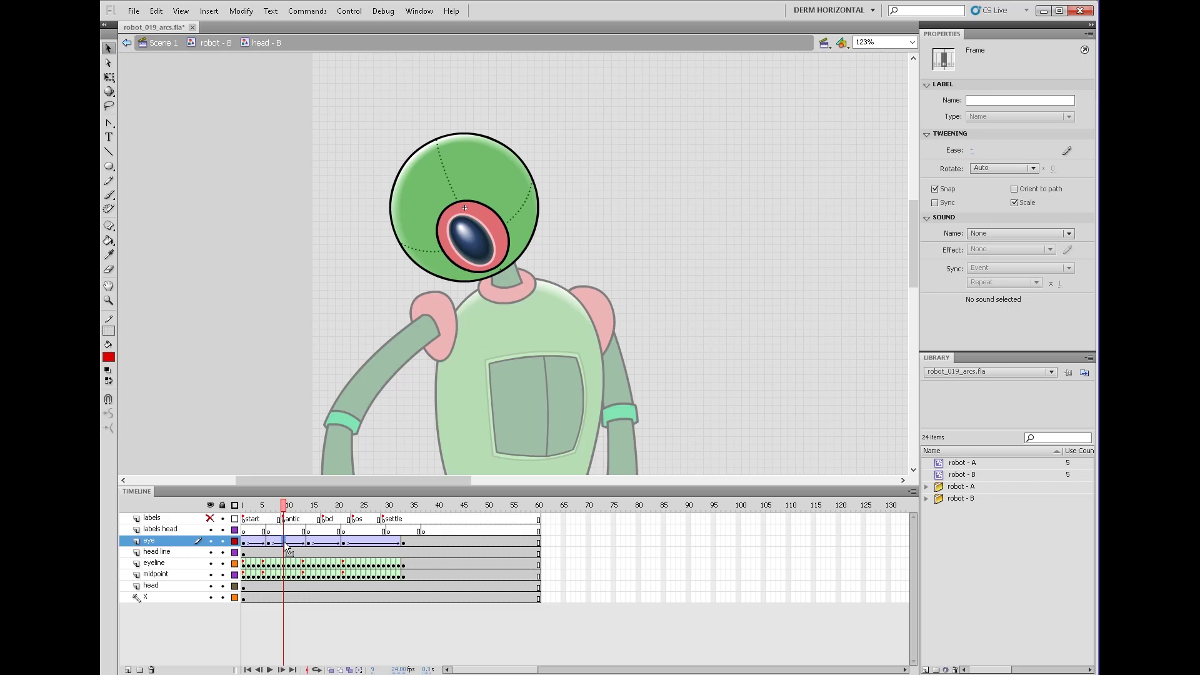
double_click(486, 245)
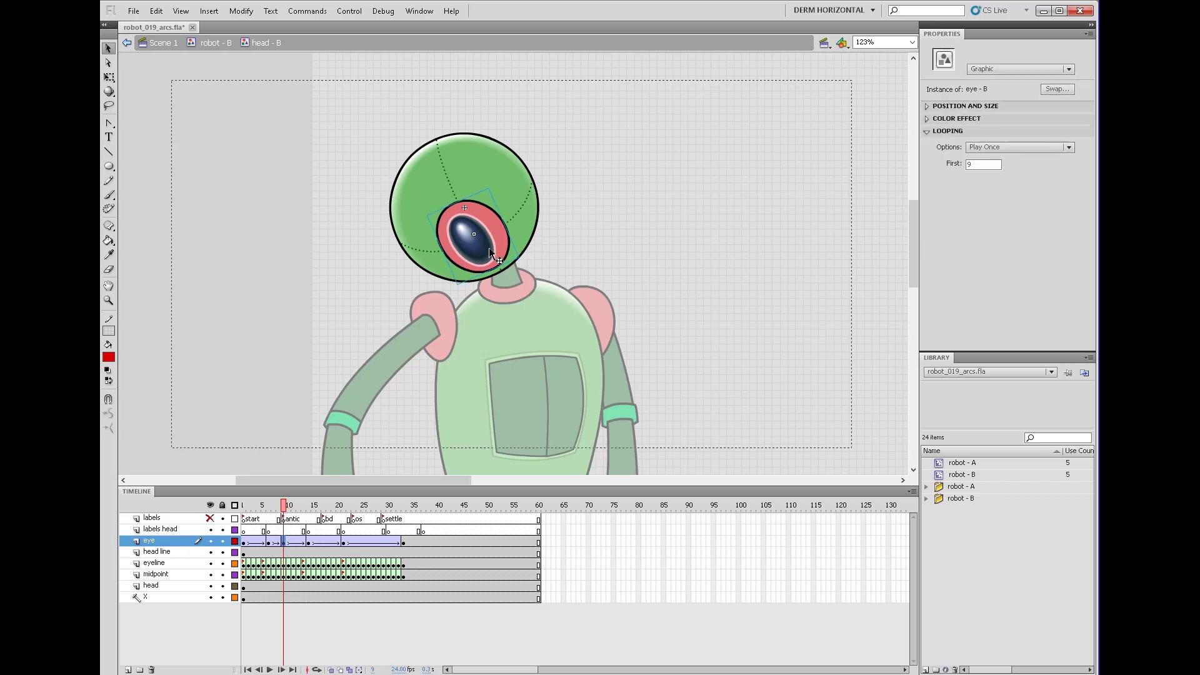
Step: Add keyframes at frame 9 on the inner and outer layers and reshape the outer eye into a wider, flatter ellipse
click(283, 553)
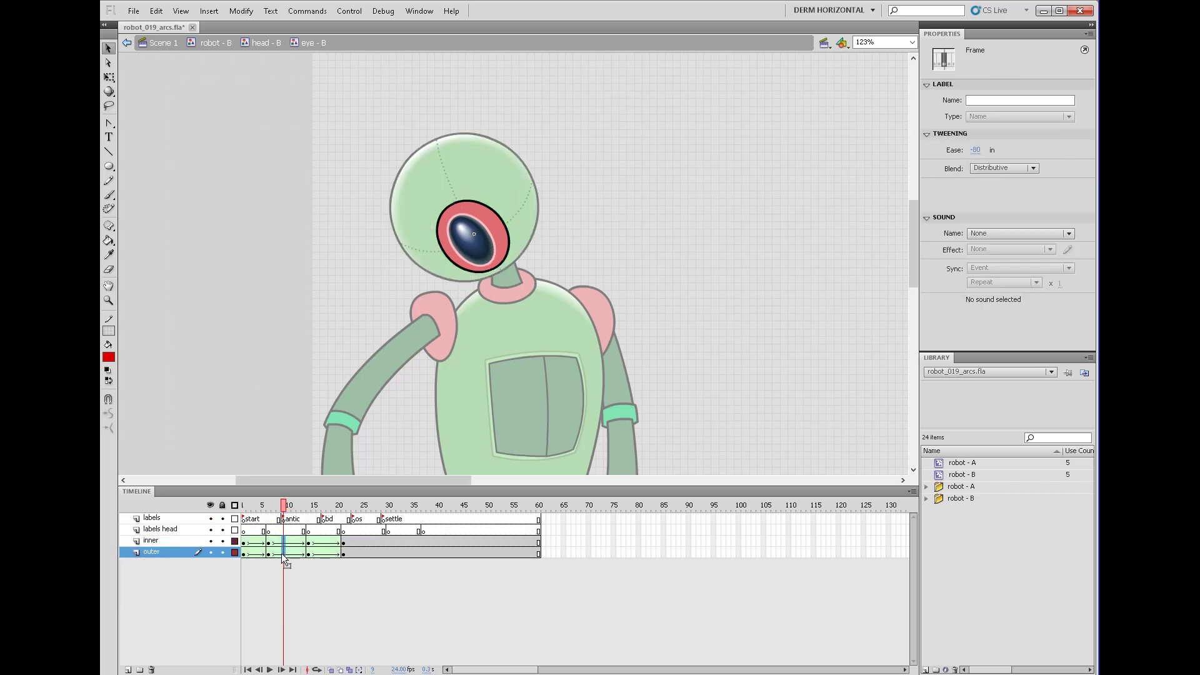
key(F6)
click(478, 239)
key(q)
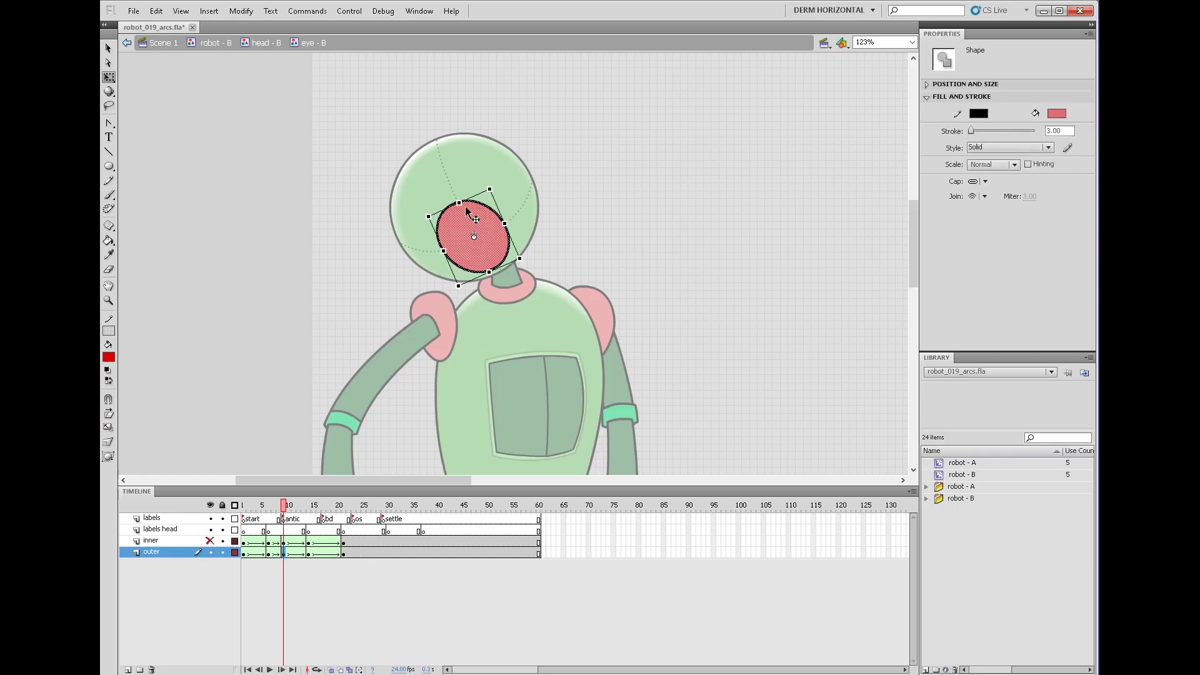
drag(466, 212, 465, 213)
drag(506, 228, 516, 225)
drag(444, 259, 440, 261)
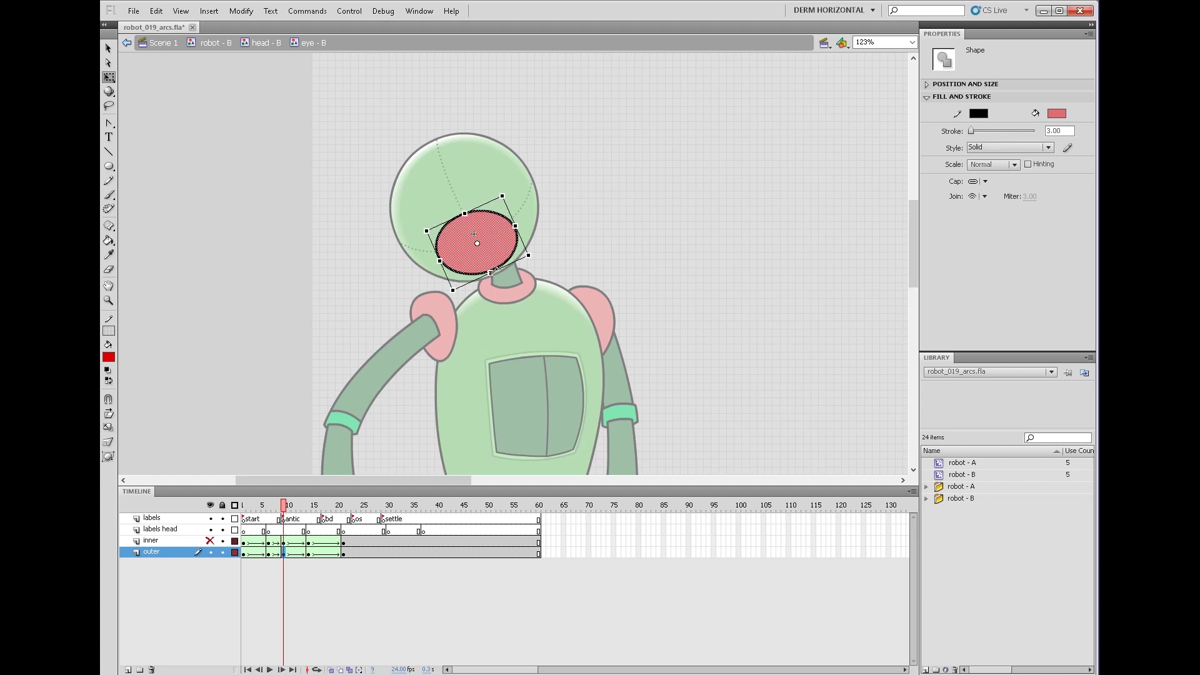
drag(463, 212, 507, 236)
Step: Lock the outer layer, show the inner layer, and flatten the inner eye at frame 9 to match the outer ellipse
click(223, 552)
click(210, 540)
click(283, 543)
click(421, 309)
double_click(478, 243)
drag(285, 506, 318, 563)
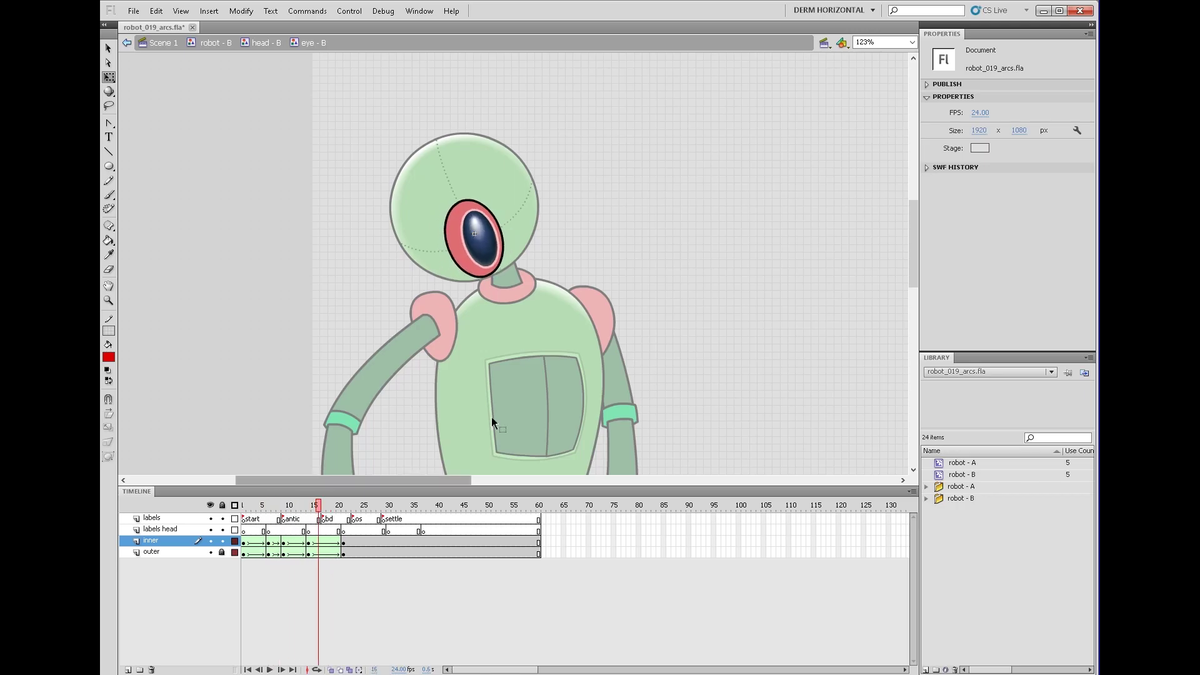
Step: Return to head - B and clear the eye layer's keyframe at frame 9
double_click(702, 276)
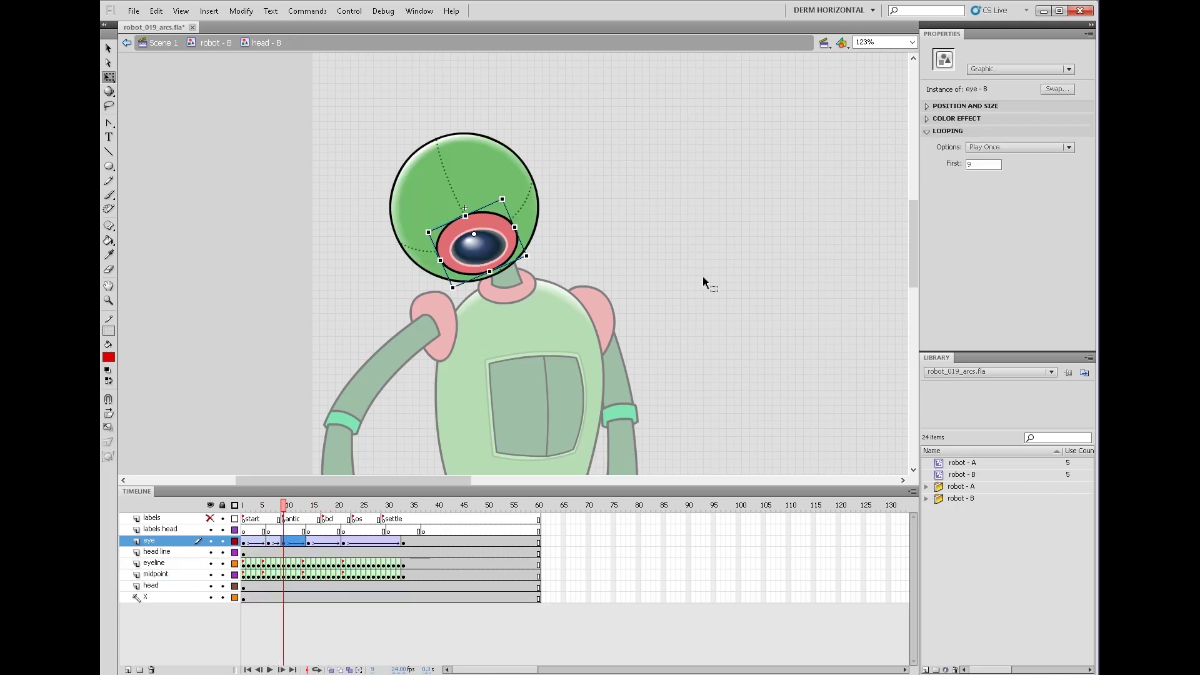
drag(289, 508, 314, 518)
click(317, 461)
click(284, 543)
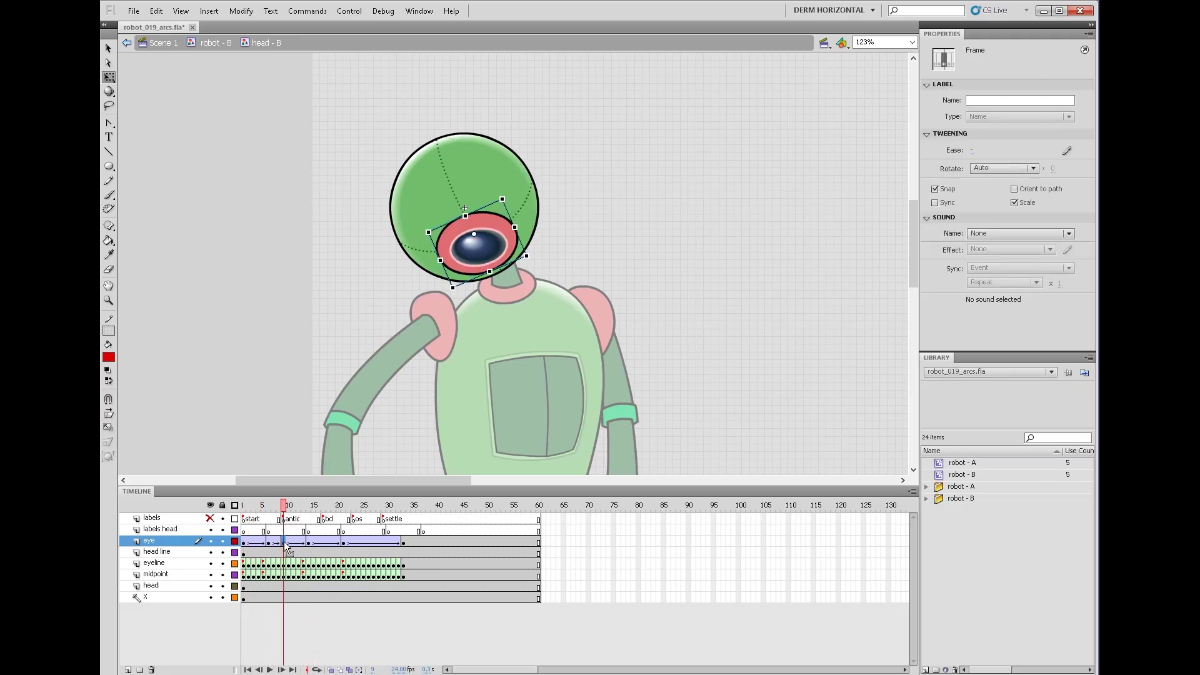
right_click(284, 543)
click(332, 326)
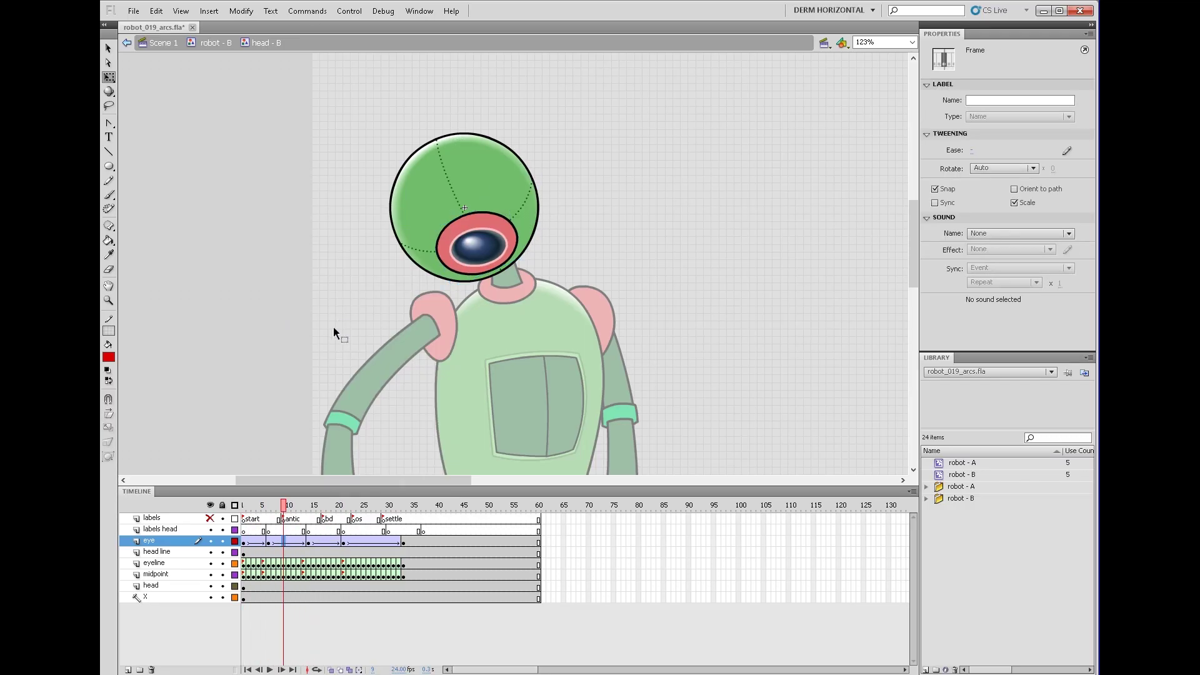
Step: Step back and forth through robot - B's frames between about 6 and 14 to examine the eye's shape during the head turn
click(210, 41)
drag(270, 505, 273, 569)
key(period)
key(period)
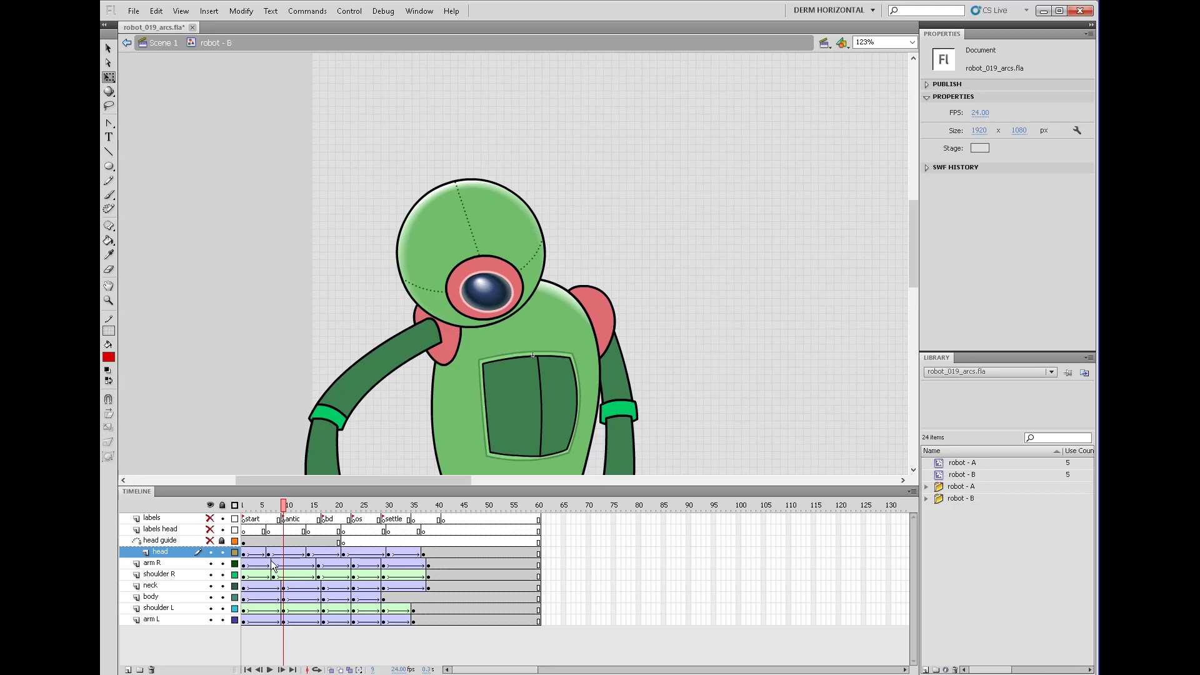
key(comma)
key(comma)
key(comma)
key(period)
key(period)
key(period)
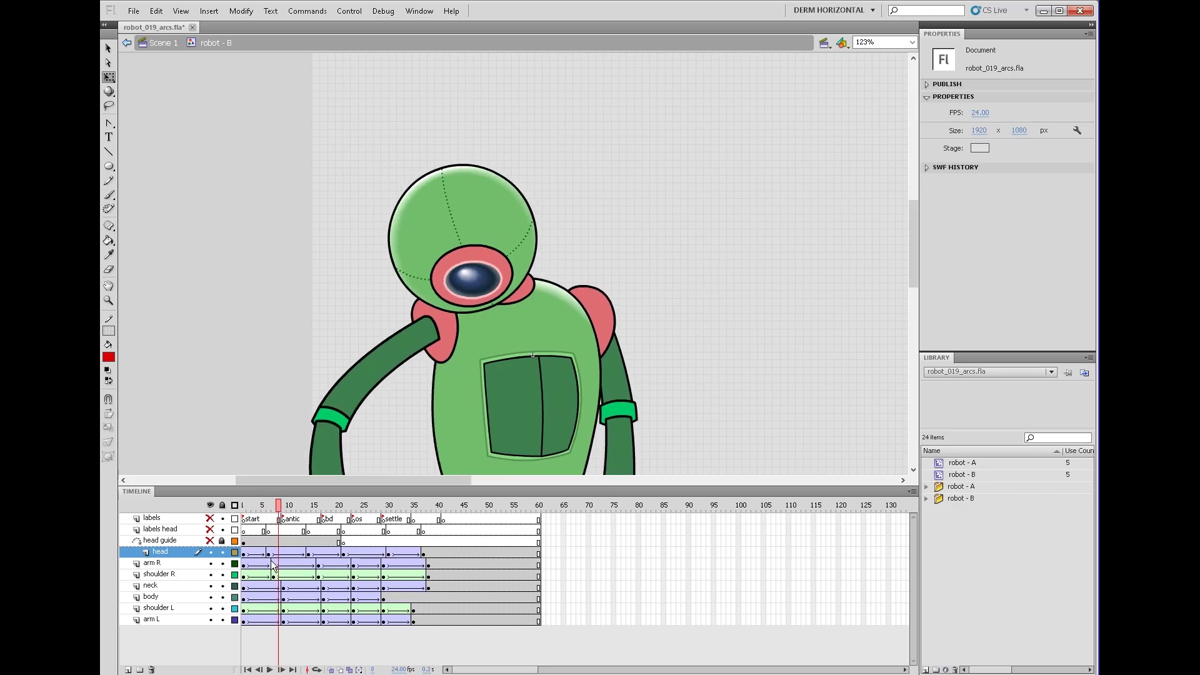
key(period)
key(period)
key(period)
key(period)
key(period)
key(period)
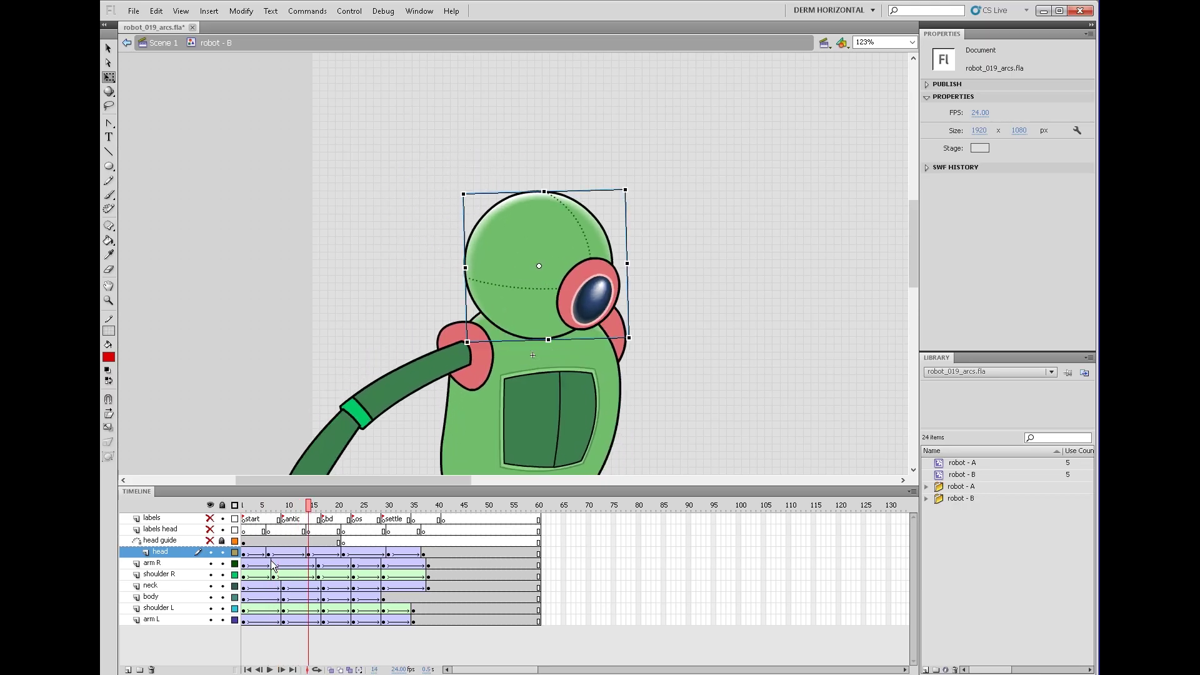
key(comma)
key(comma)
key(comma)
key(comma)
key(comma)
key(period)
key(period)
key(period)
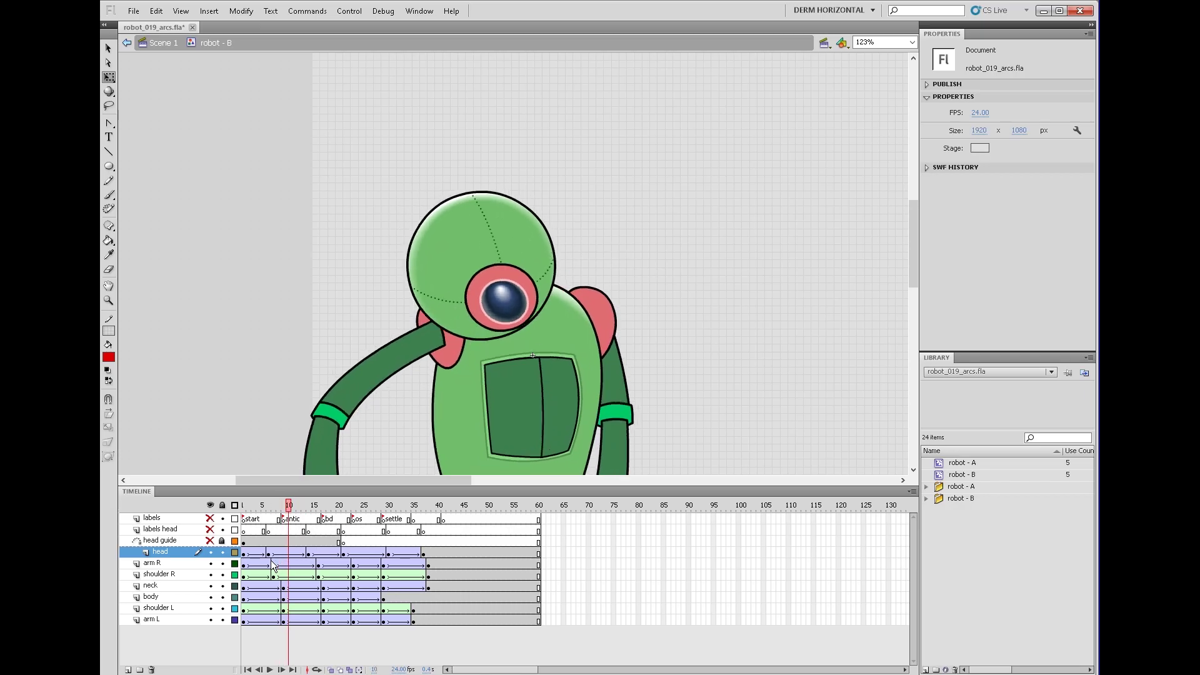
key(period)
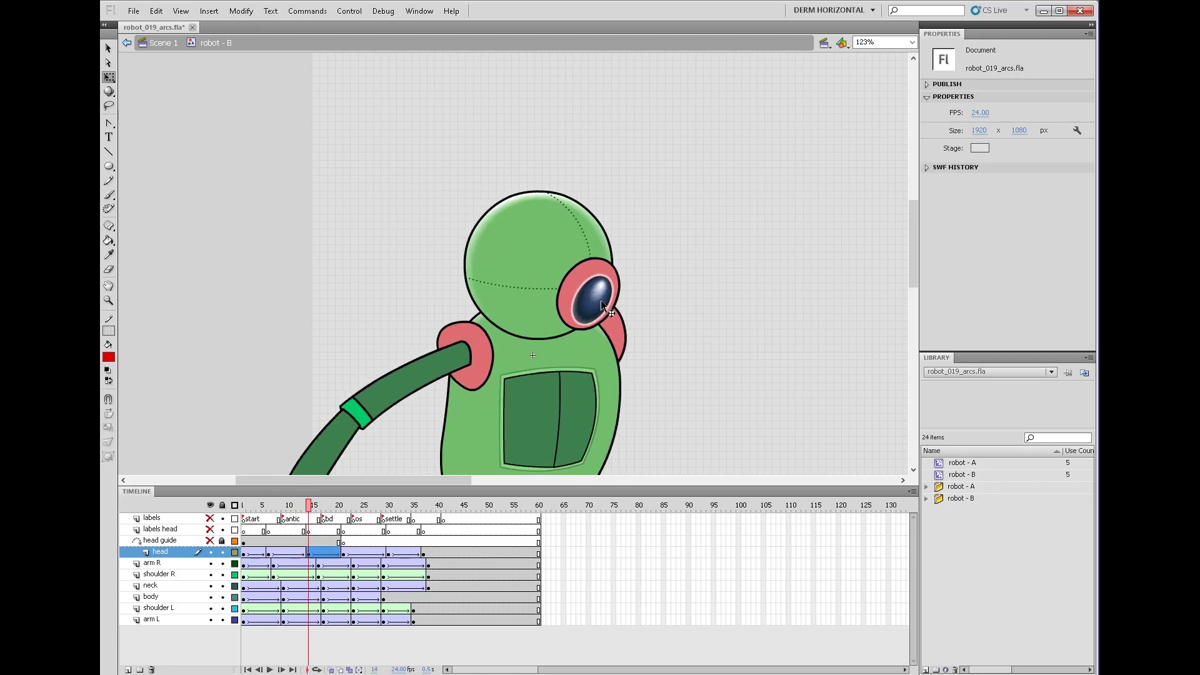
Step: In eye - B, move the inner and outer keyframes at frames 9 and 14 to frames 10 and 15
click(601, 300)
double_click(595, 306)
double_click(595, 306)
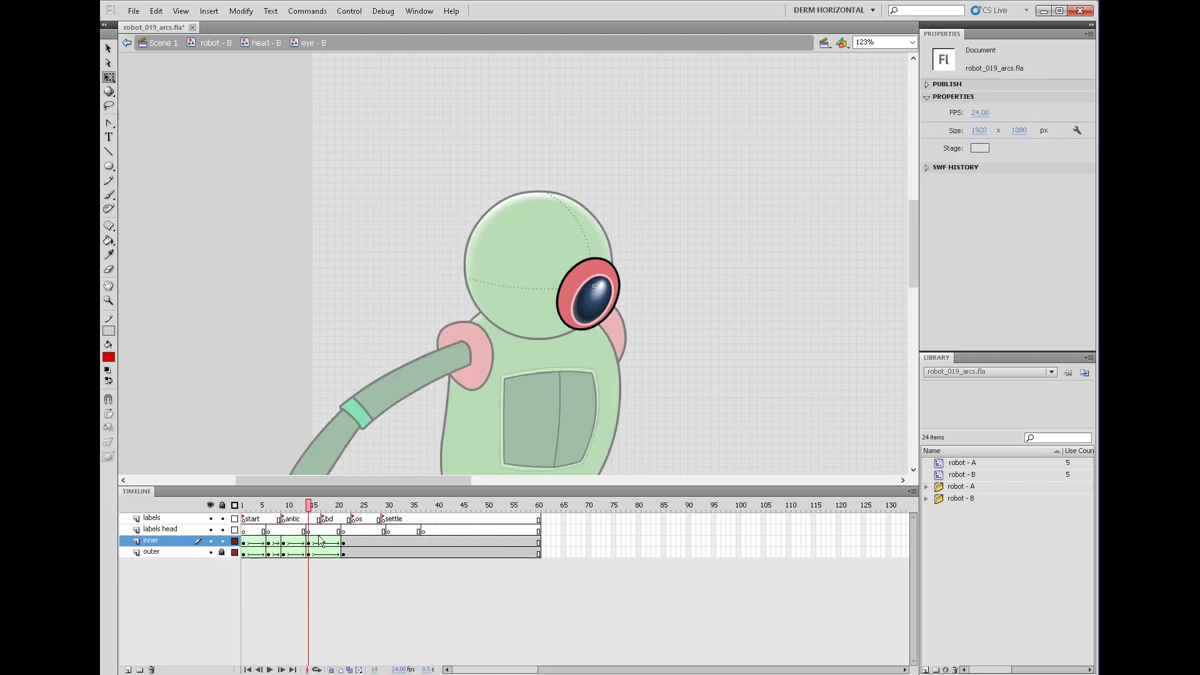
click(284, 541)
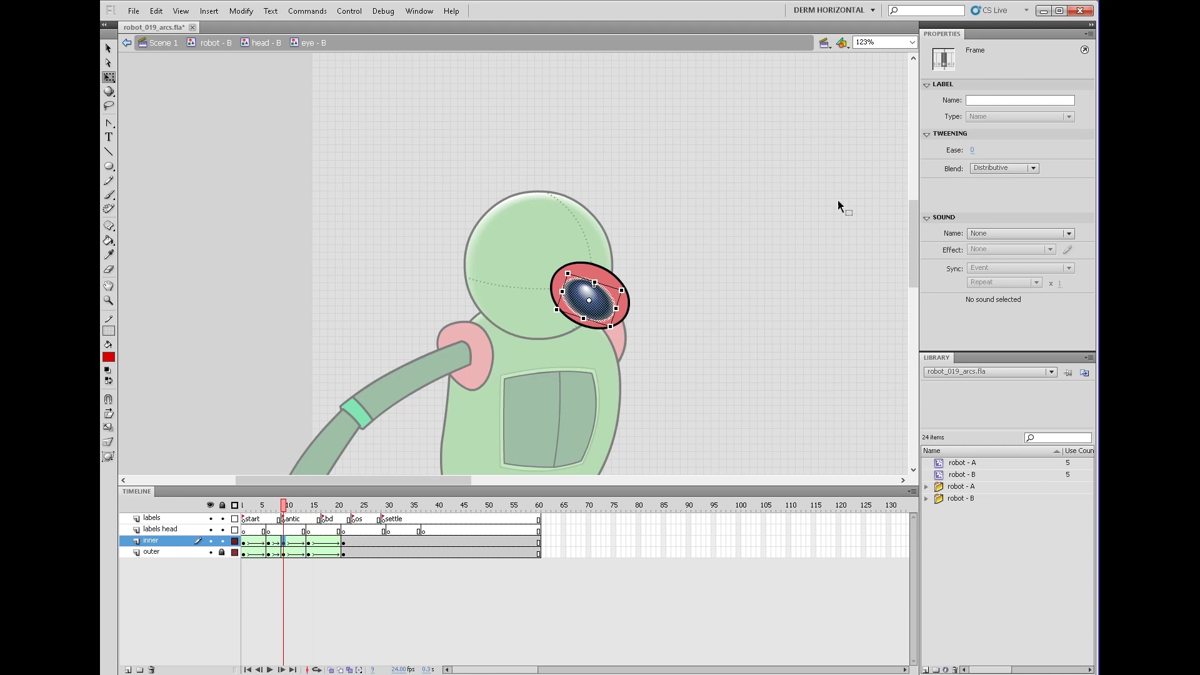
click(818, 208)
click(285, 553)
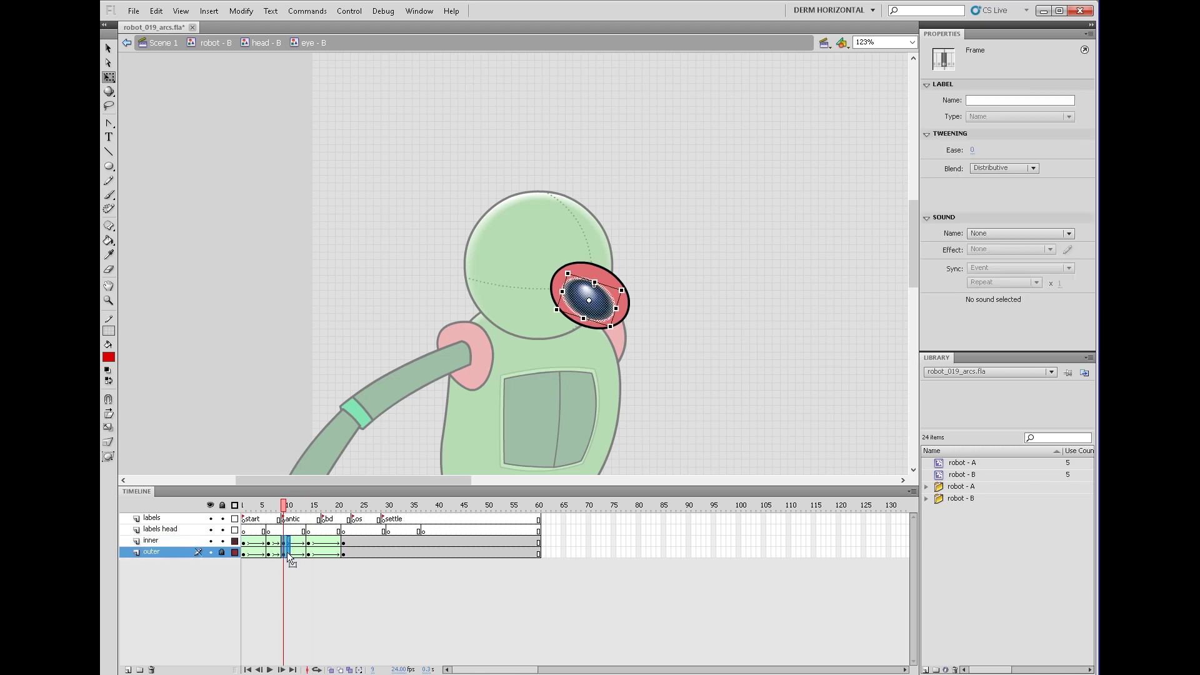
key(period)
drag(311, 542, 281, 554)
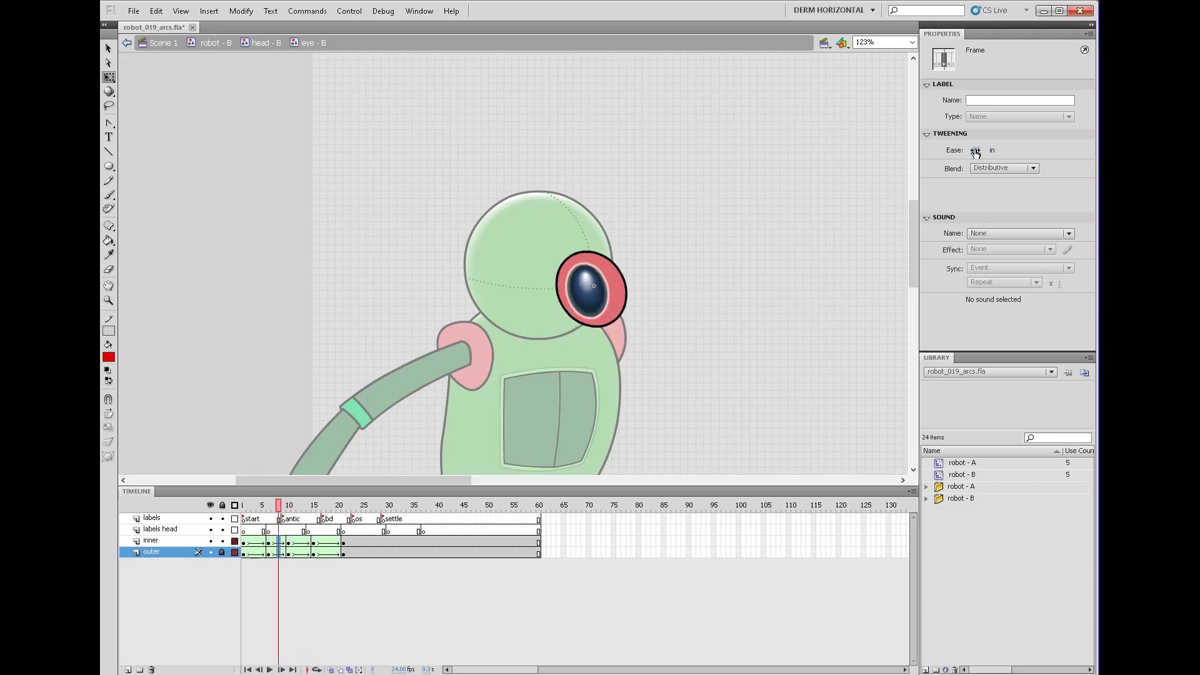
Step: Set the ease to 80 for the eye tweens leading into frame 10 and to -80 for those starting at frame 10
drag(1093, 156, 984, 151)
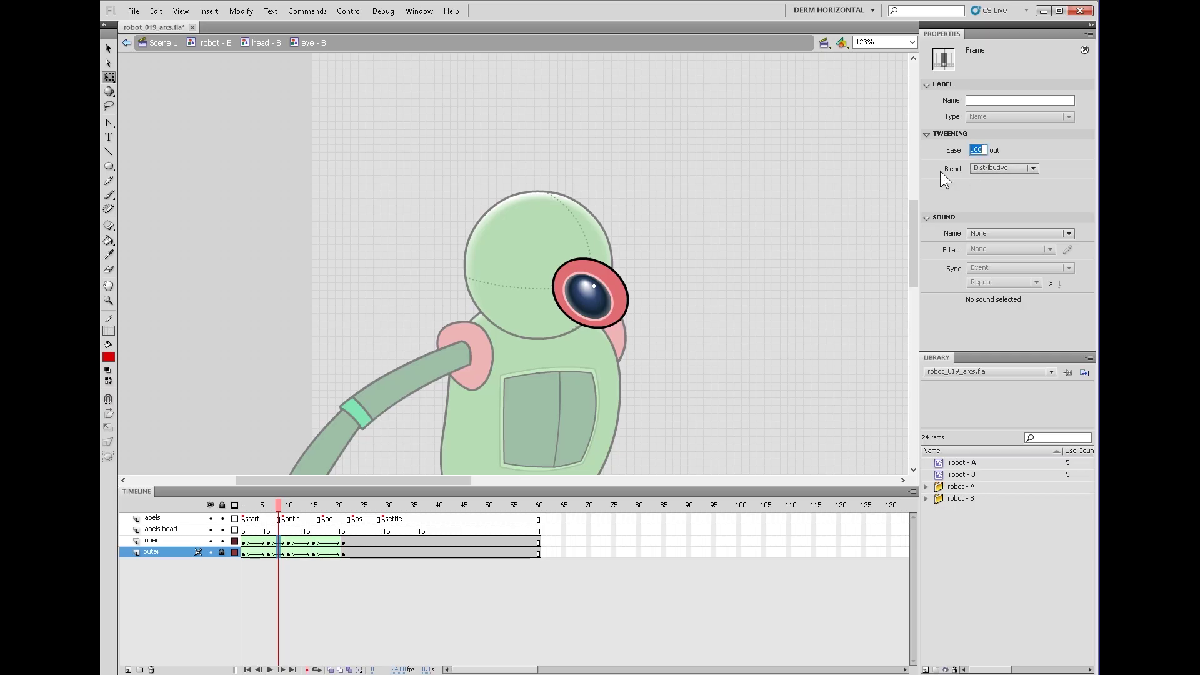
text(80)
drag(290, 543, 290, 554)
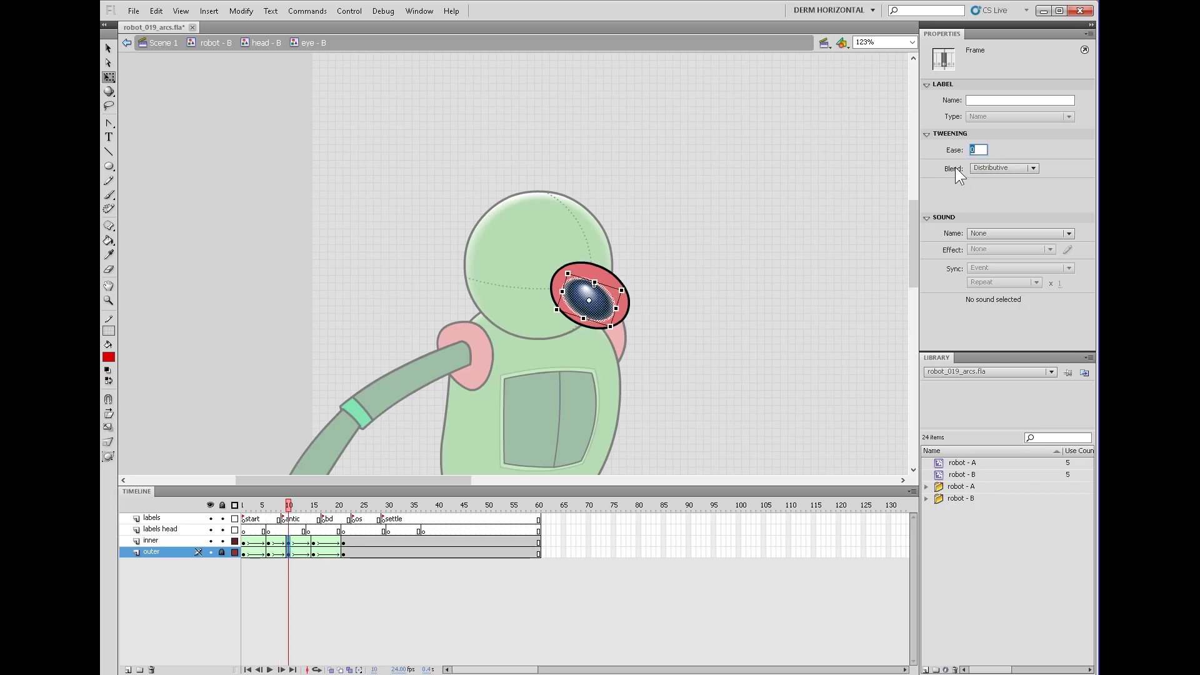
text(-80)
key(Return)
Step: Scrub the eye animation, return to Scene 1, and step through the opening frames to check the eye
drag(288, 503, 242, 524)
click(170, 46)
key(period)
key(period)
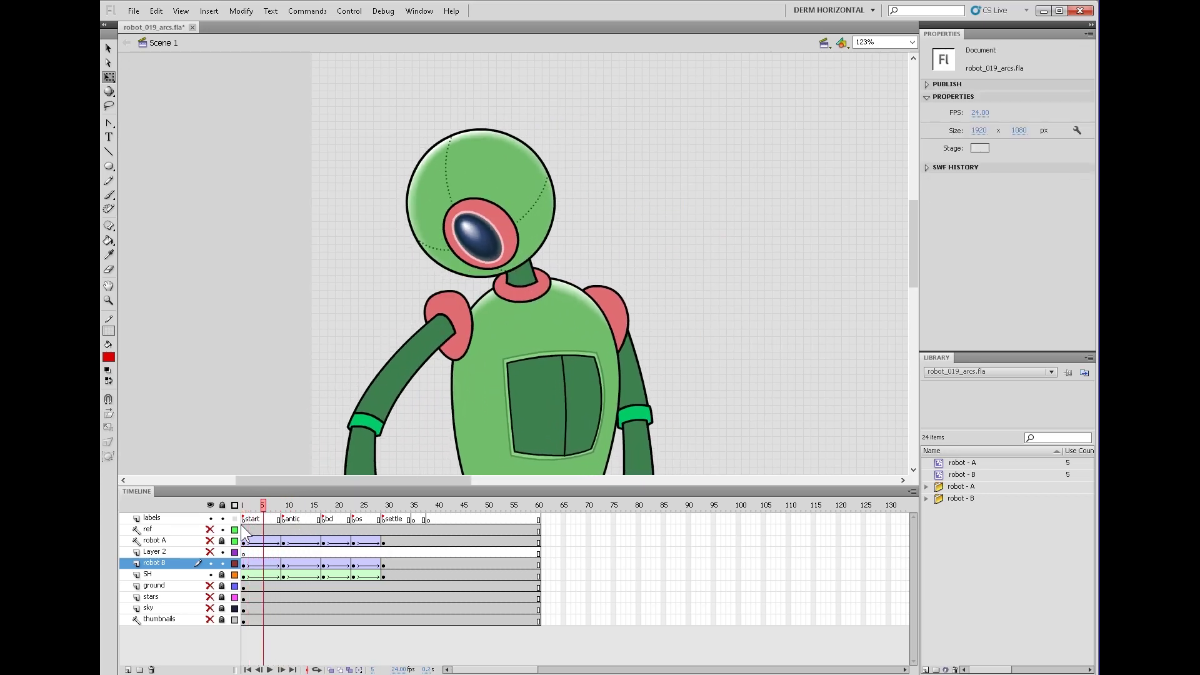
Step: Open head - B on its own, set the eye layer's first tween ease to 80, and step through the opening frames
double_click(552, 257)
double_click(553, 257)
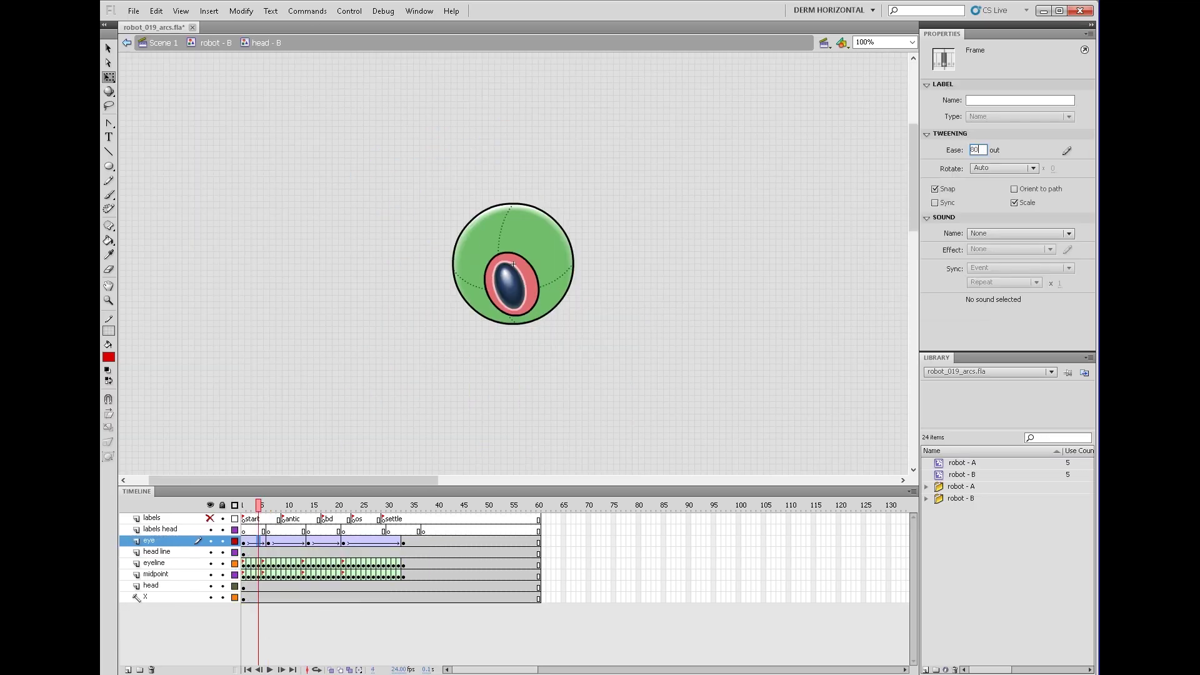
click(598, 343)
key(comma)
key(comma)
key(comma)
key(period)
key(period)
key(period)
key(period)
key(period)
click(512, 301)
key(comma)
key(comma)
key(comma)
key(comma)
key(comma)
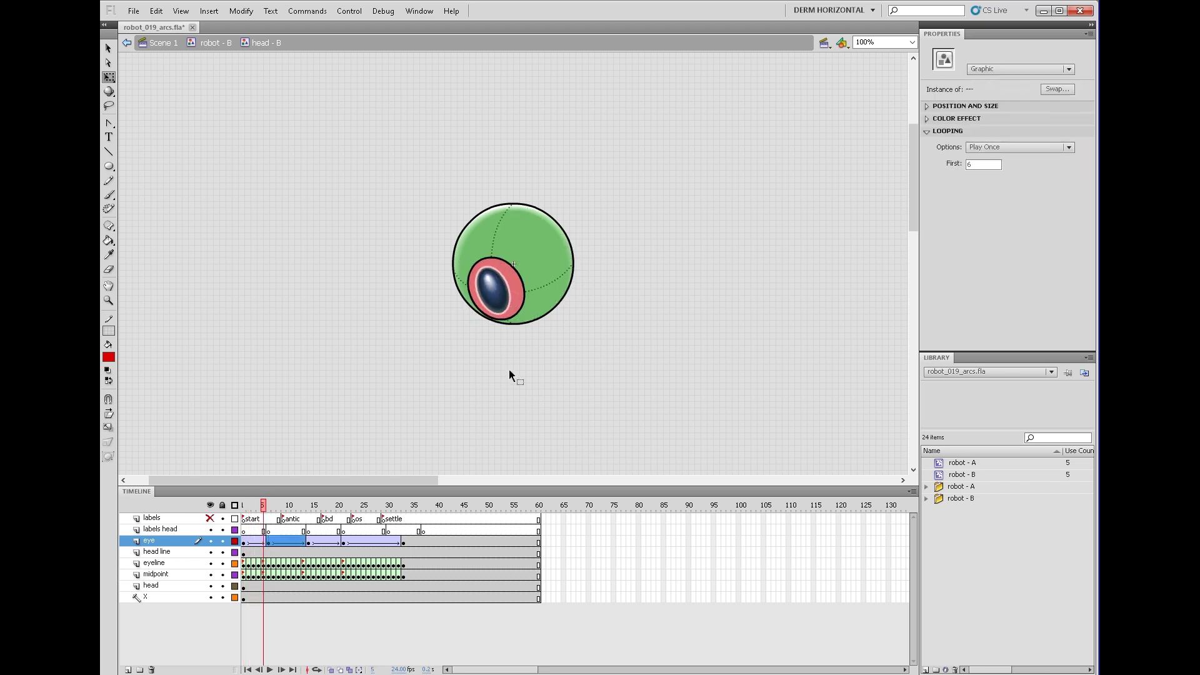
Step: Insert a keyframe for the eye at frame 9 in head - B and step forward to frame 14
key(period)
key(period)
key(period)
key(period)
key(period)
key(period)
key(period)
key(period)
click(520, 306)
key(F6)
key(period)
key(period)
key(period)
key(period)
key(period)
key(period)
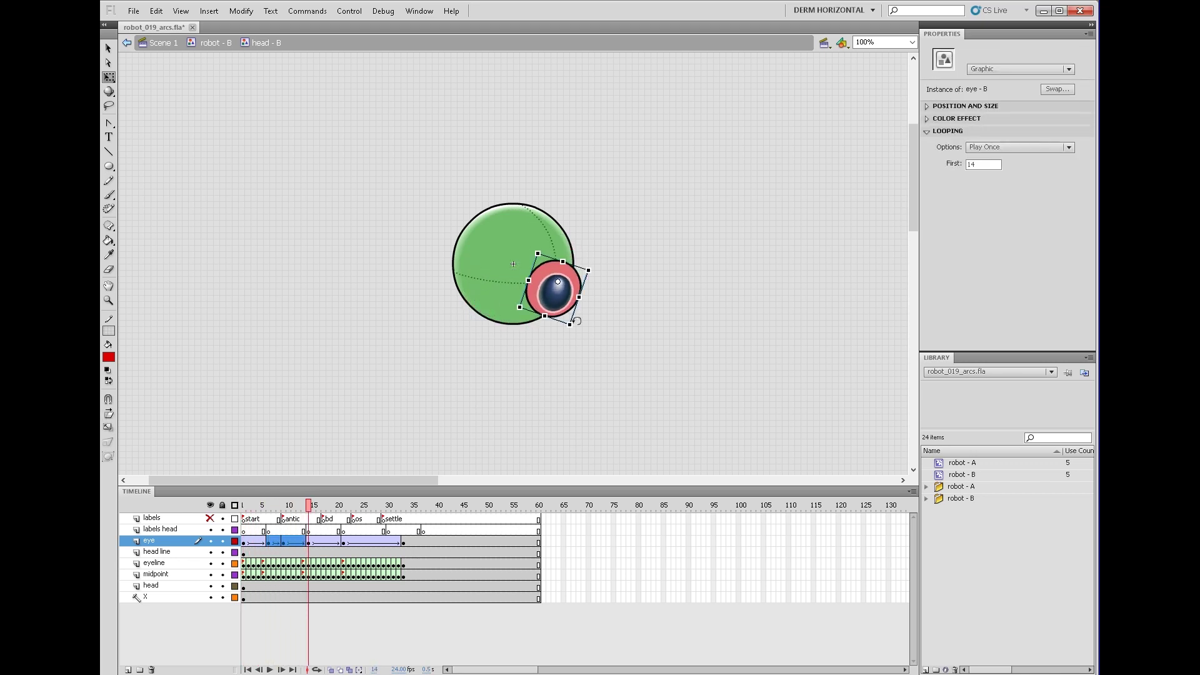
Step: Adjust the eye's rotation and position at frame 10 and step through the neighbouring frames to check the movement
key(comma)
key(comma)
key(comma)
key(comma)
key(comma)
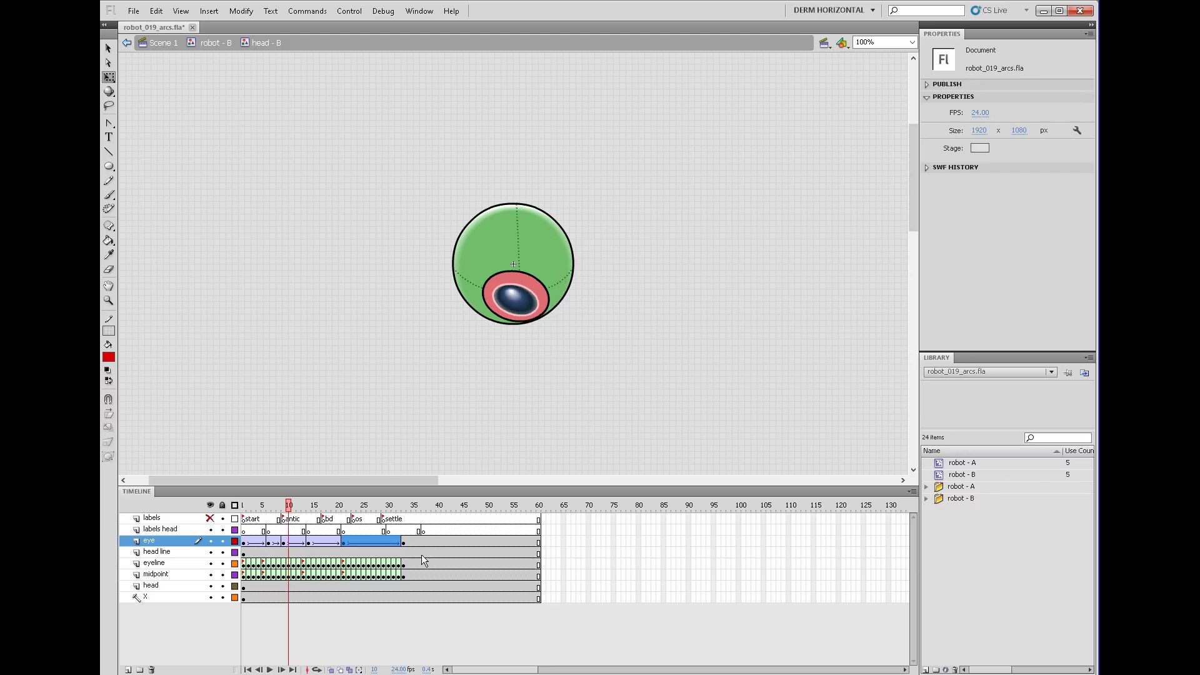
drag(567, 318, 568, 317)
click(556, 399)
key(period)
key(period)
key(period)
key(comma)
key(comma)
key(comma)
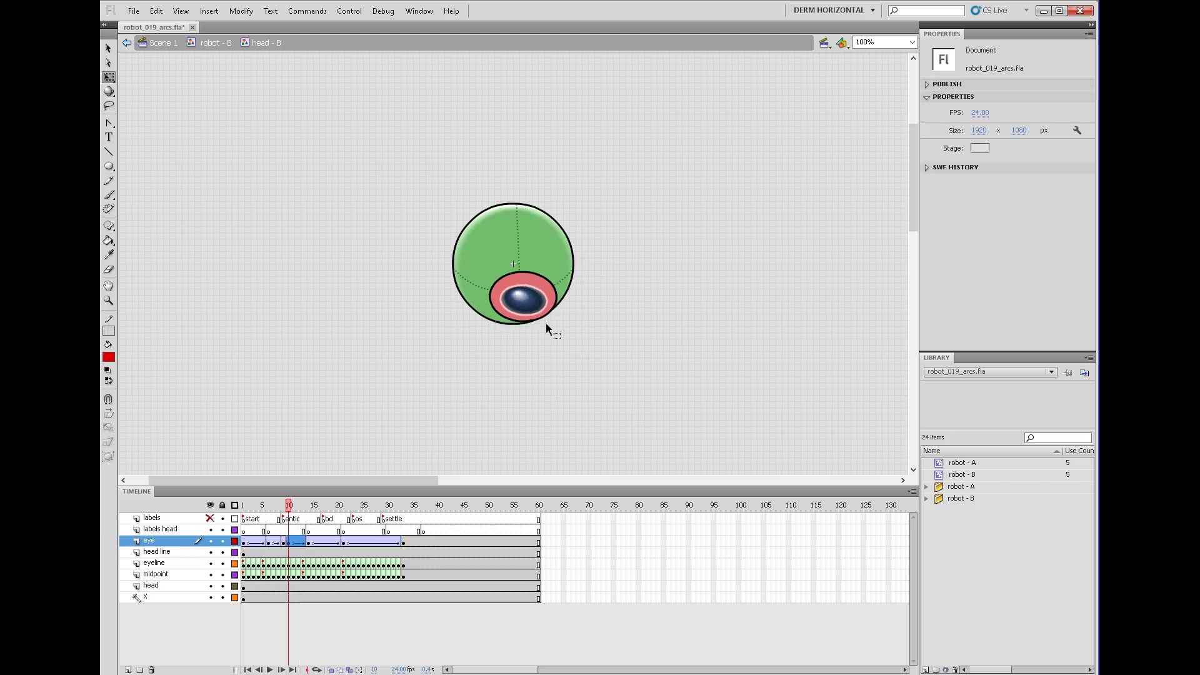
Step: Step forward and back through the frames following frame 10 in head - B to check the eye's movement
click(541, 313)
click(553, 325)
key(period)
key(period)
key(period)
key(period)
key(comma)
key(comma)
key(comma)
key(comma)
key(comma)
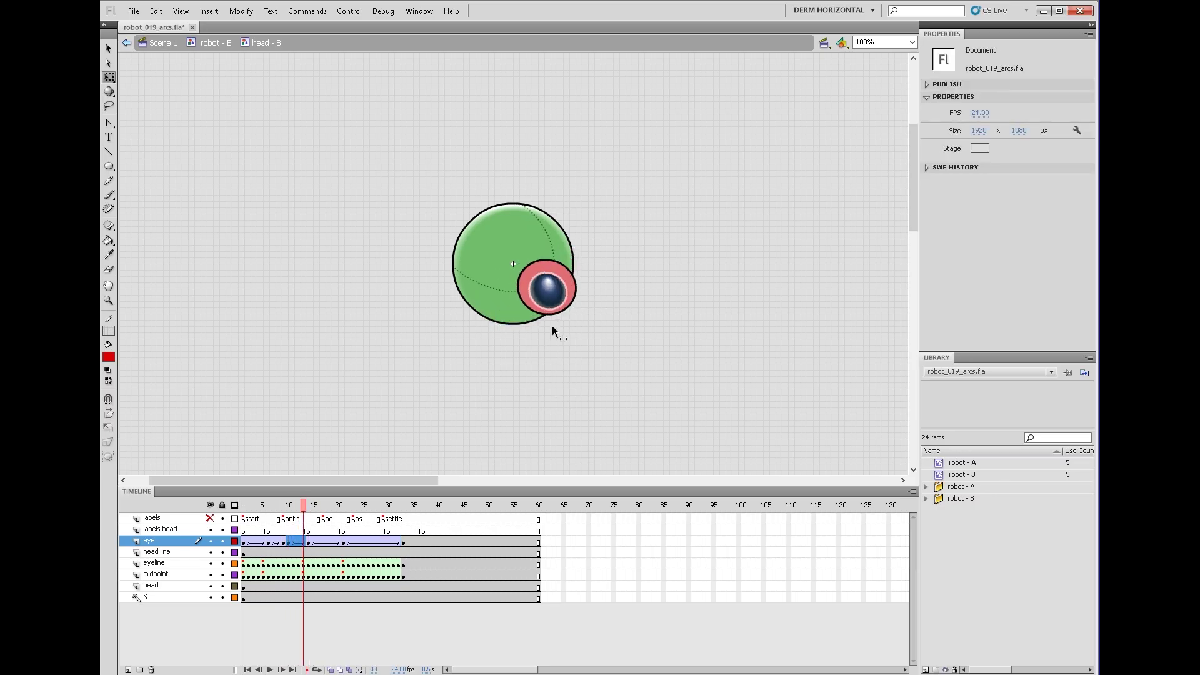
Step: Open eye - B, step through its frames from frame 10 to examine the eye shape, and return to head - B
double_click(540, 318)
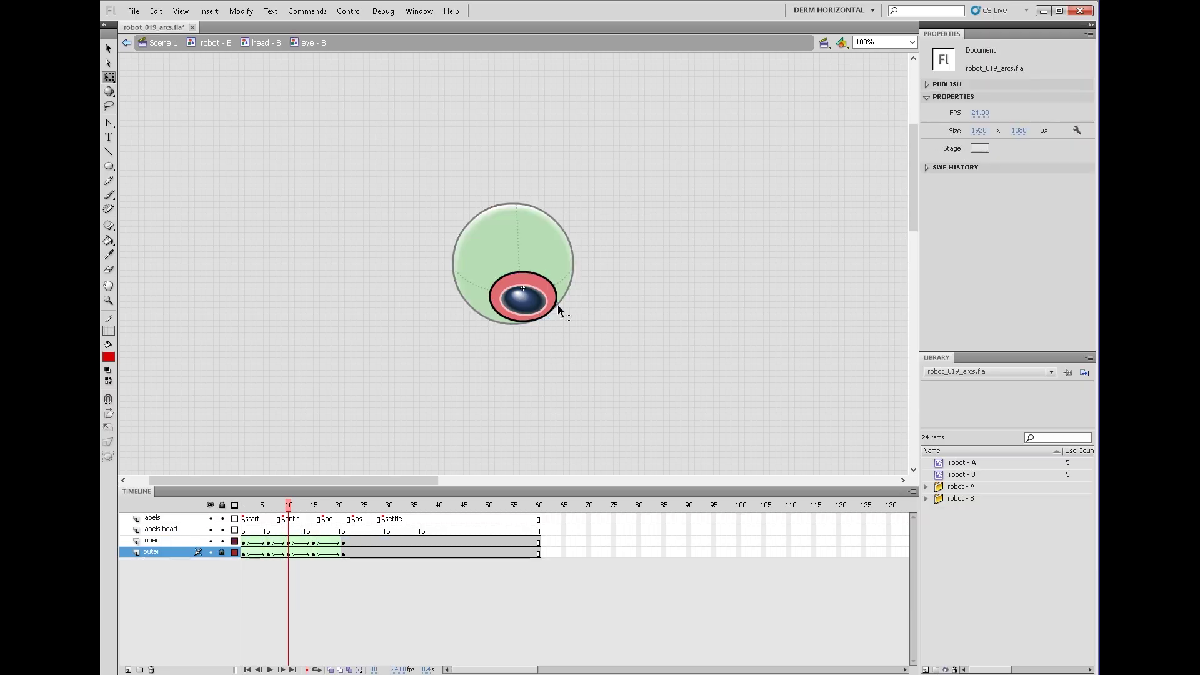
key(period)
key(period)
key(period)
key(period)
key(period)
key(period)
key(comma)
key(comma)
key(comma)
key(comma)
key(comma)
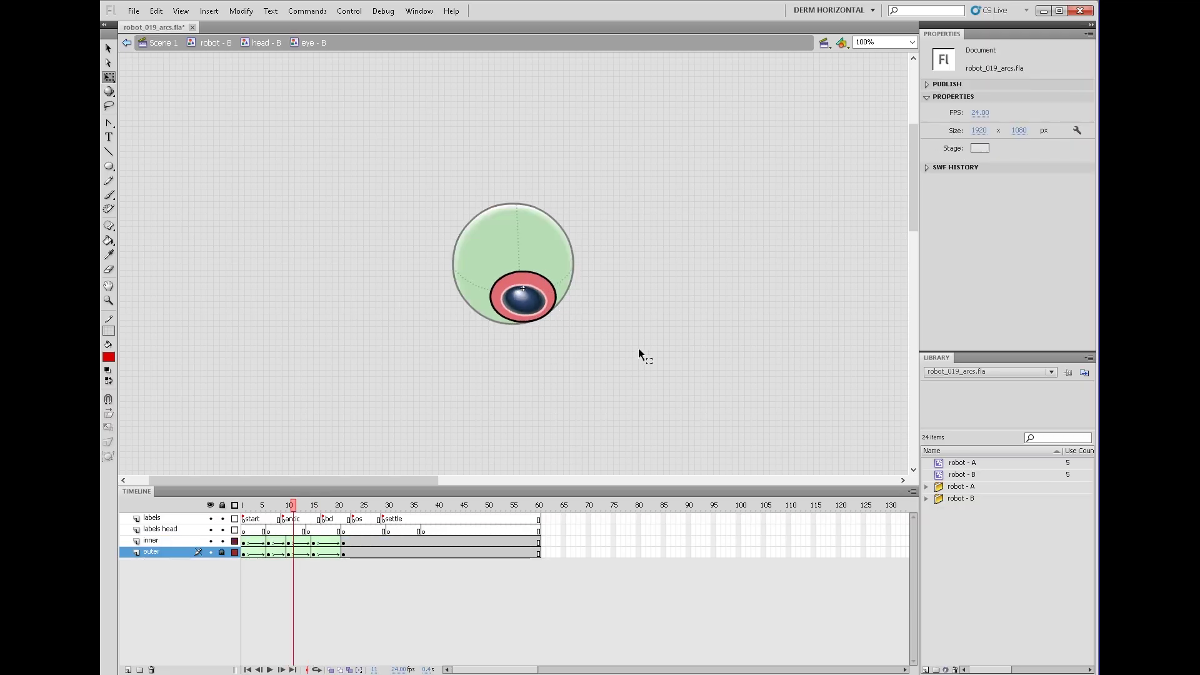
Step: Insert a keyframe for the eye at frame 11 in head - B and adjust the eye's placement on the head
key(period)
key(comma)
double_click(628, 367)
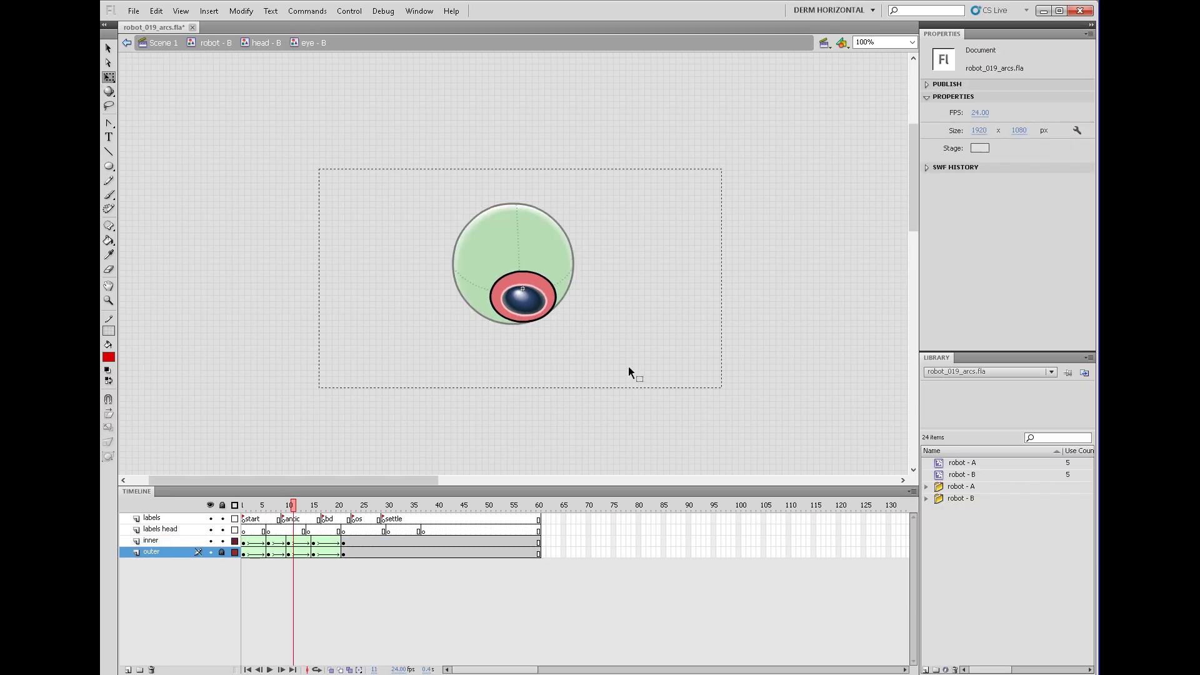
key(comma)
Step: Adjust the eye's rotation and position at frames 12 and 13, and step forward to check the movement
key(period)
key(period)
key(F6)
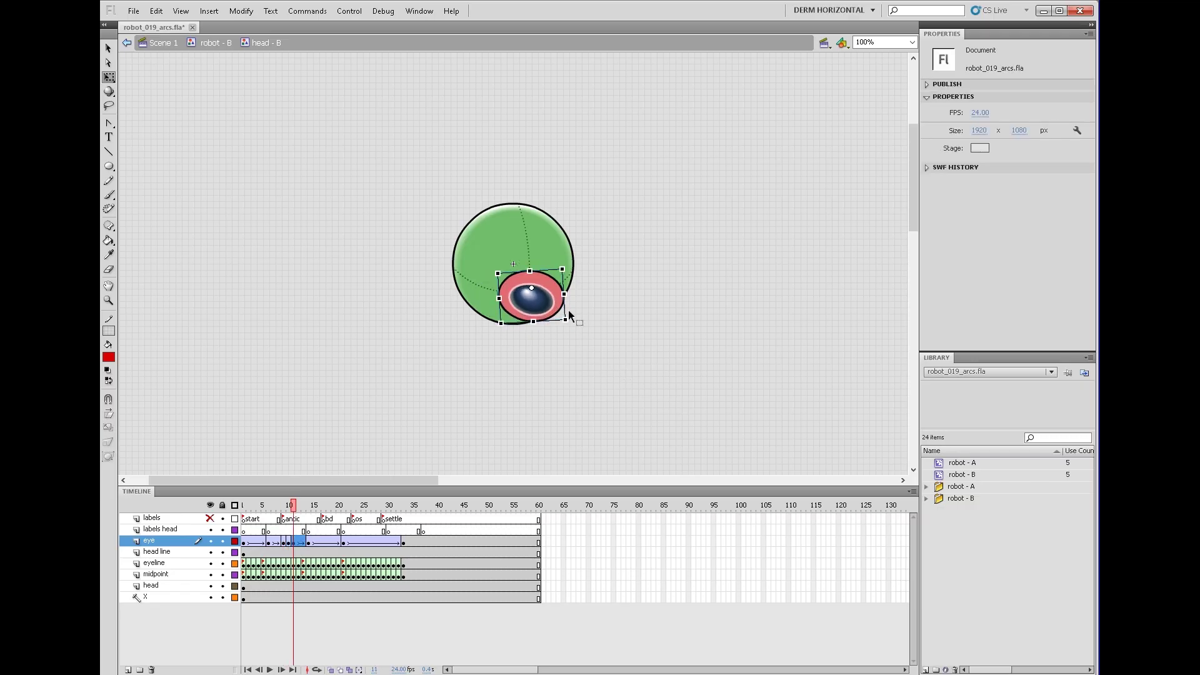
drag(564, 305, 572, 298)
click(584, 328)
key(period)
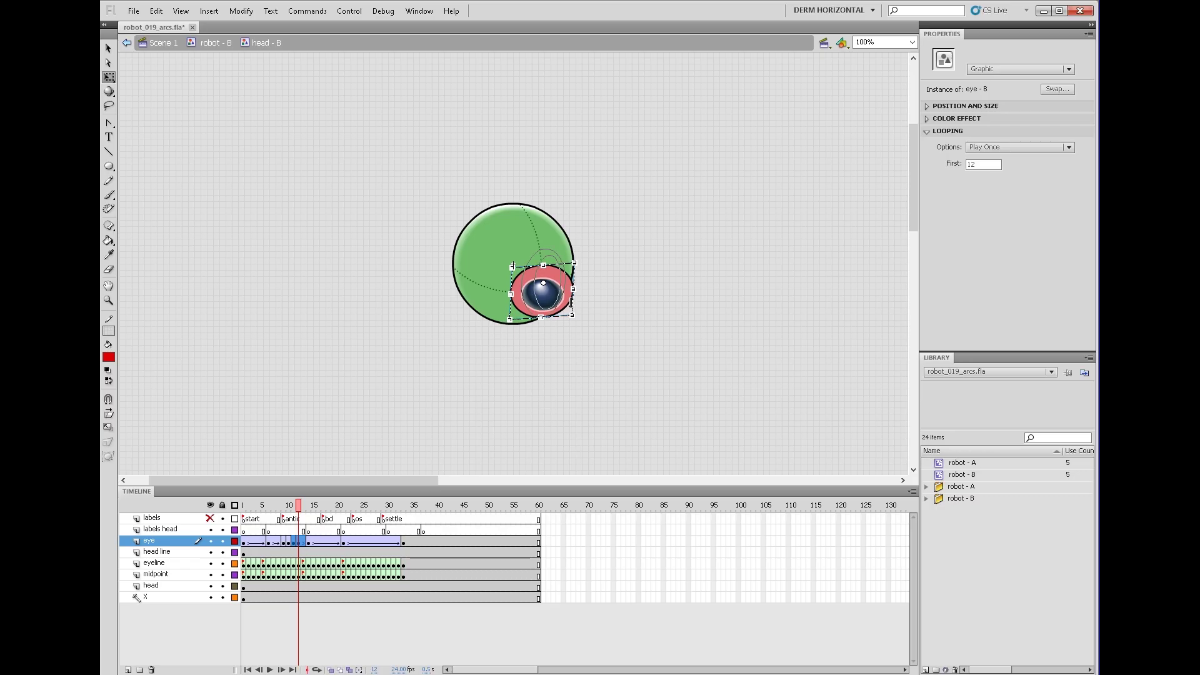
click(585, 309)
key(period)
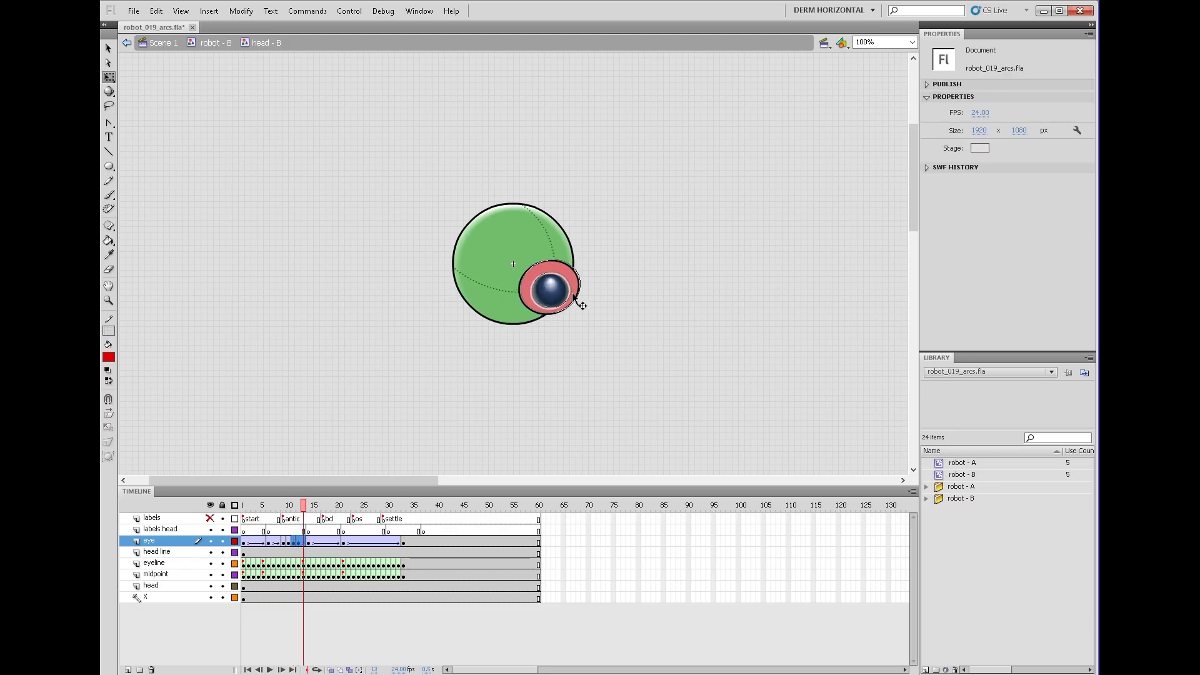
drag(574, 298, 582, 298)
click(597, 316)
key(period)
key(period)
key(period)
key(period)
key(period)
key(period)
key(period)
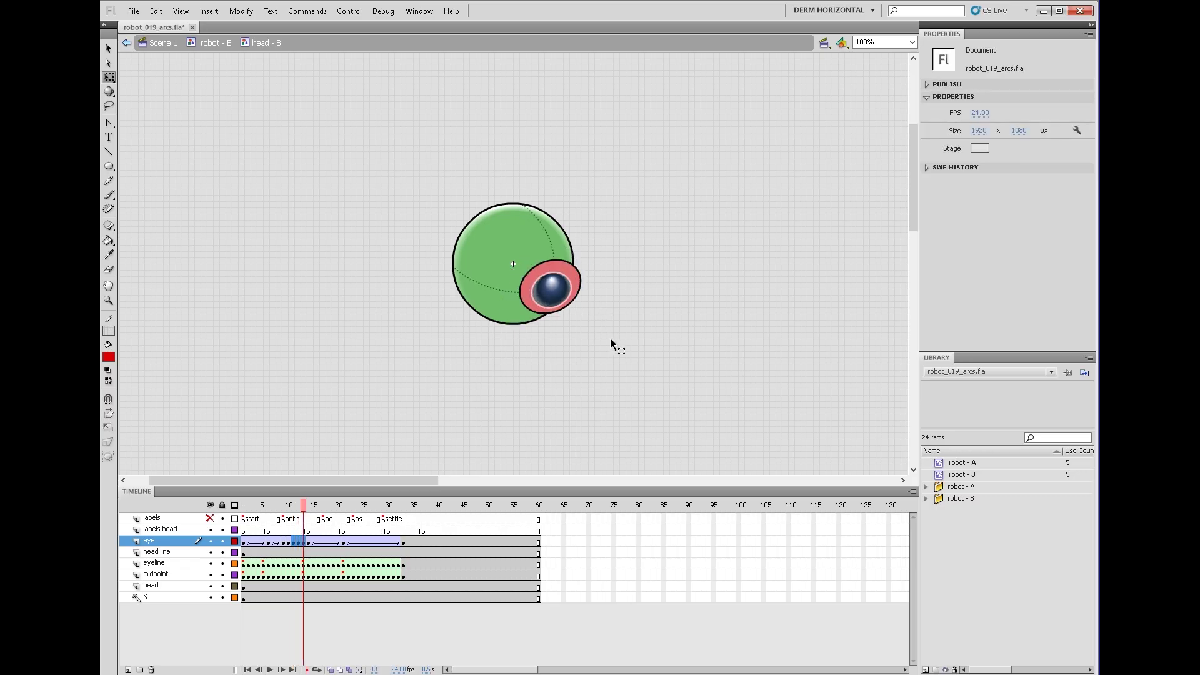
Step: Return to Scene 1, scrub the opening frames, and play the animation repeatedly to review the head turn
click(159, 44)
drag(245, 505, 283, 506)
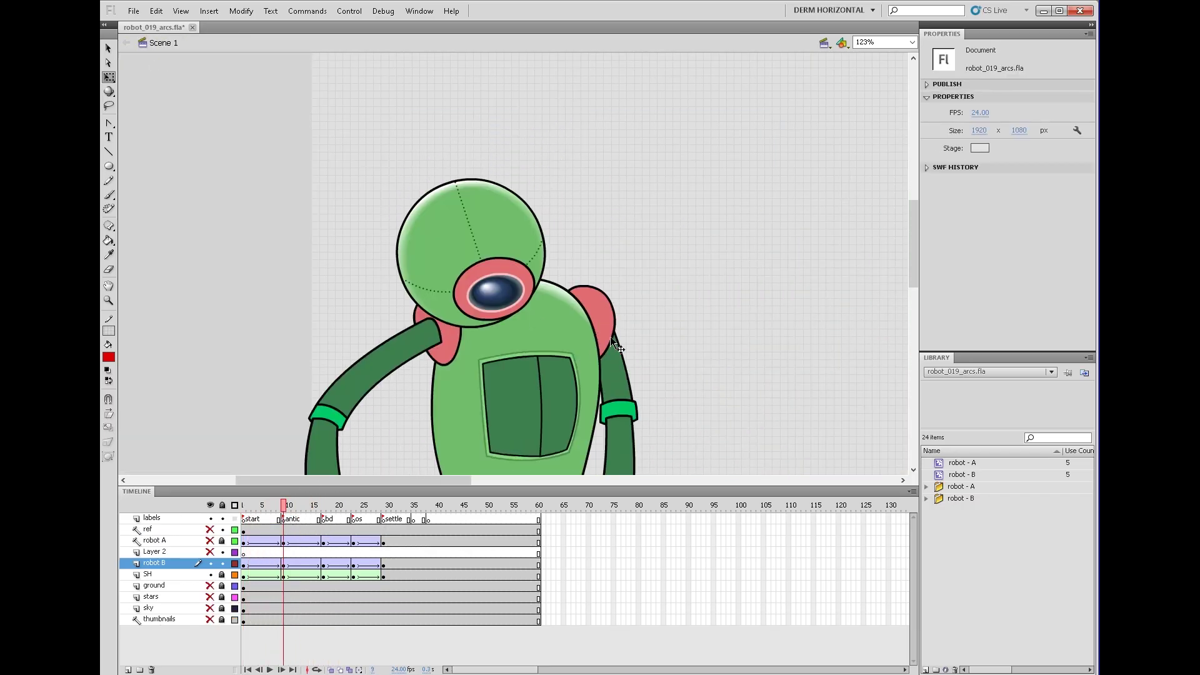
key(ctrl+minus)
click(245, 554)
key(Return)
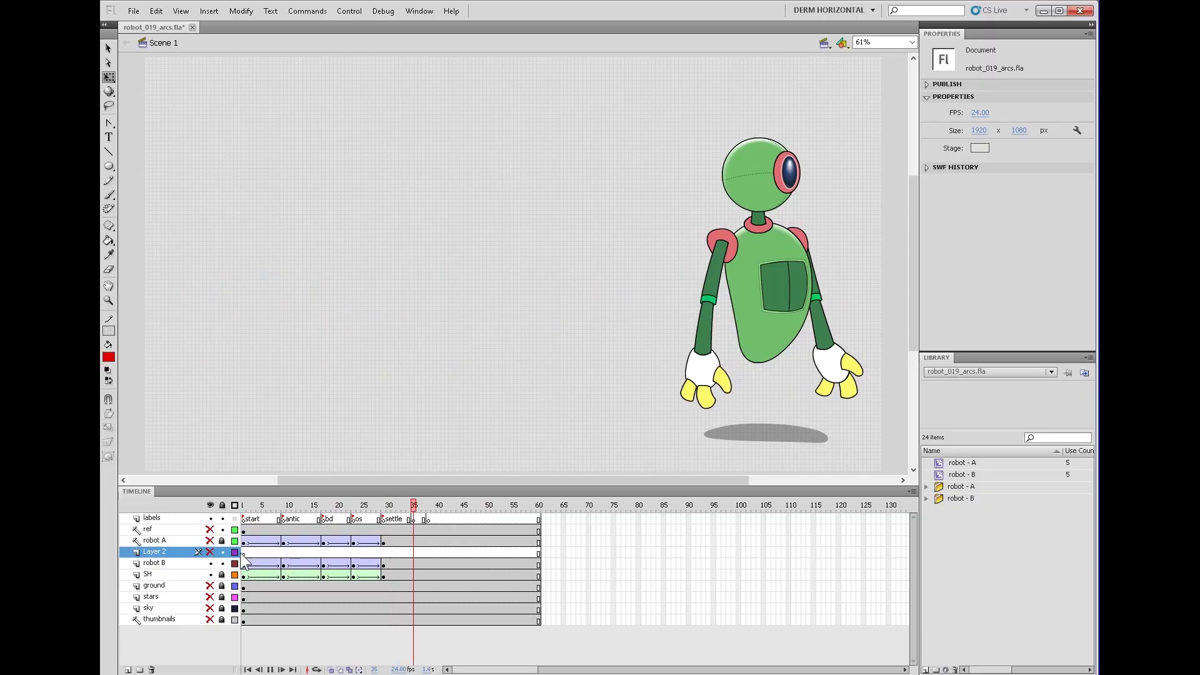
key(Return)
key(Return)
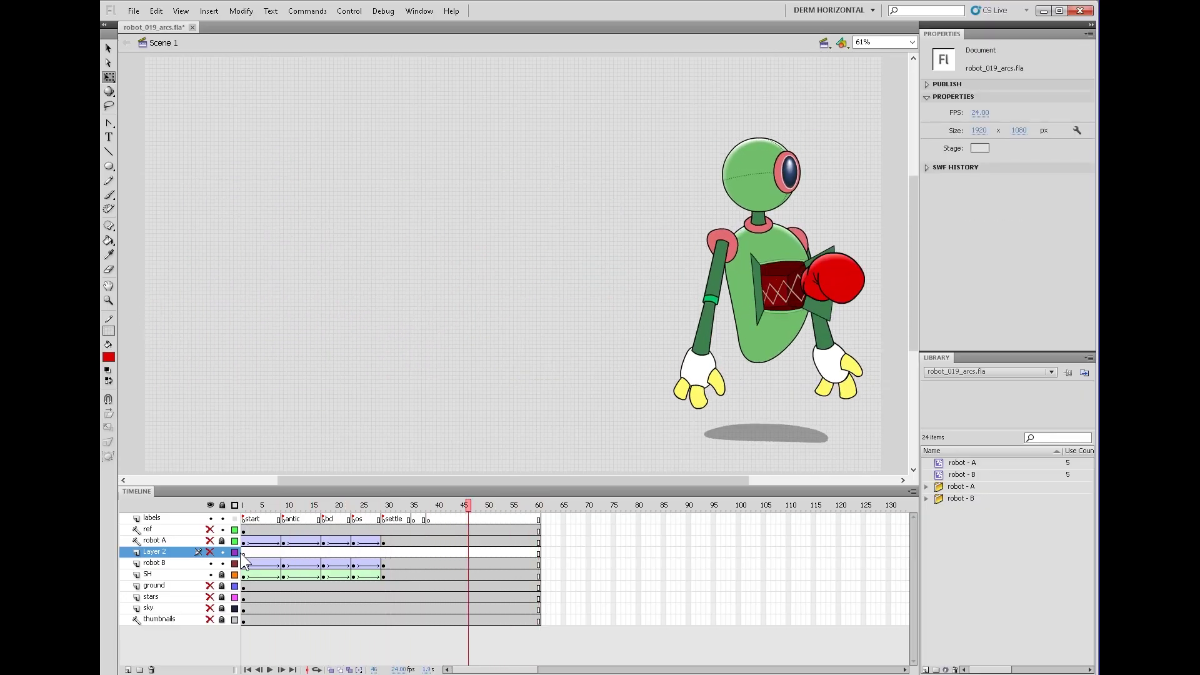
key(Return)
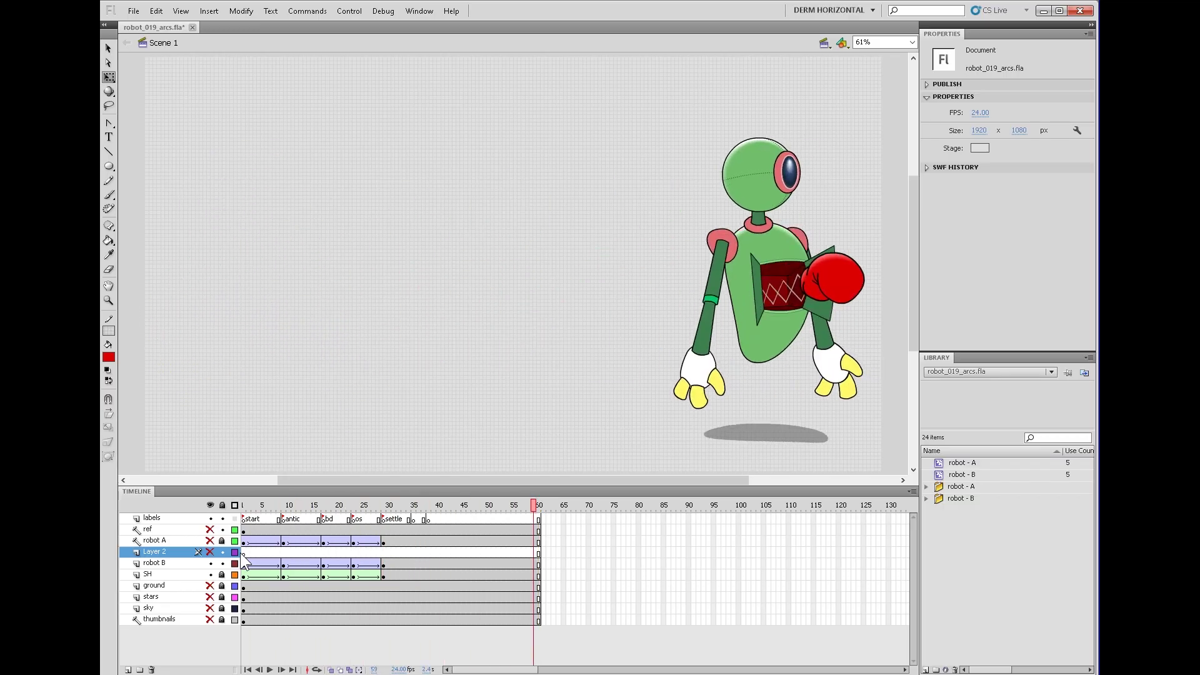
key(Return)
key(Return)
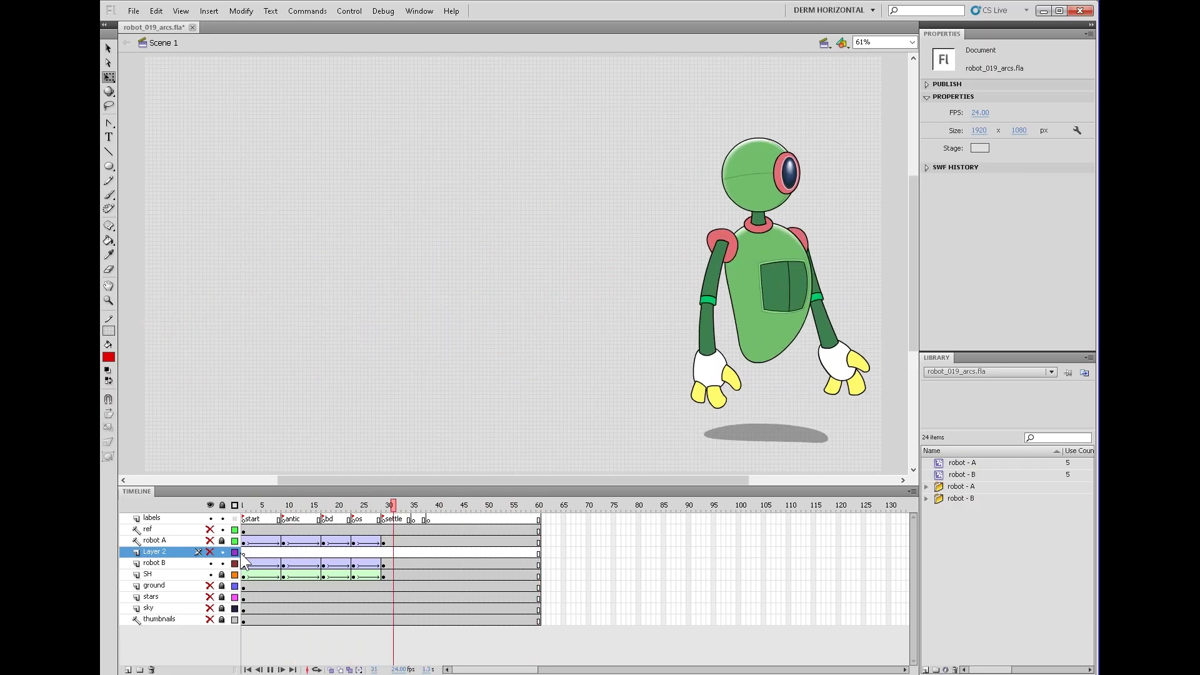
Step: Scrub to frame 17, zoom in on the head, enter robot - B, and step back to frame 14
drag(246, 504, 324, 507)
key(z)
click(536, 217)
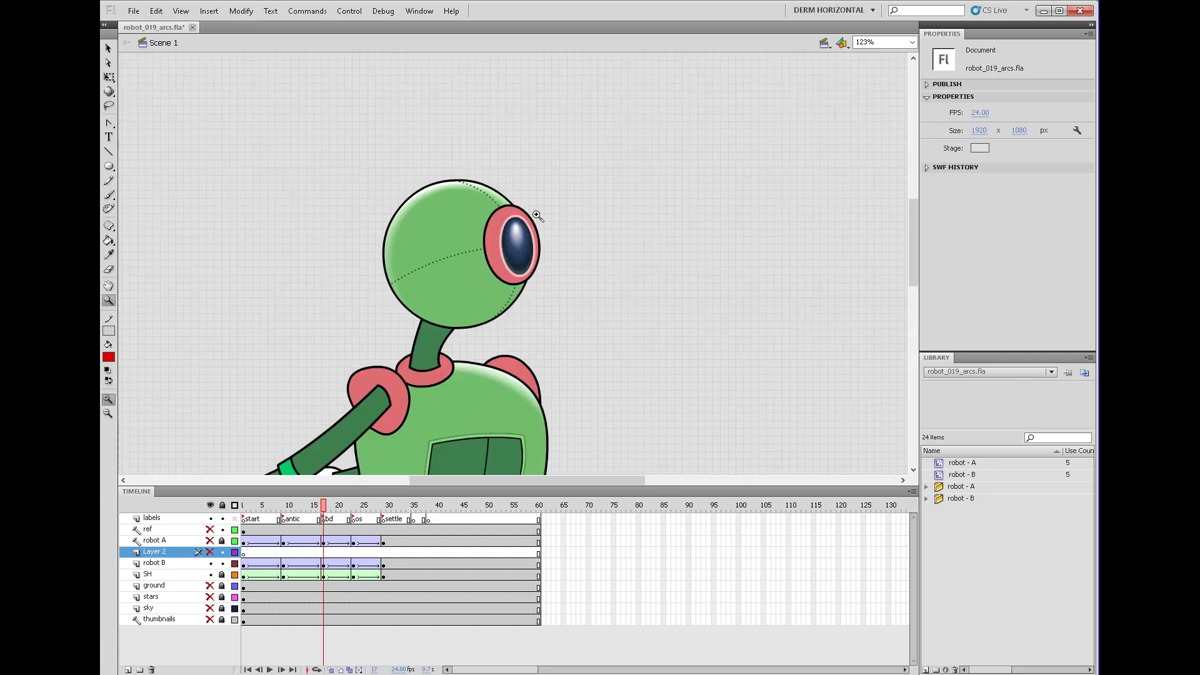
drag(503, 301, 594, 260)
double_click(587, 253)
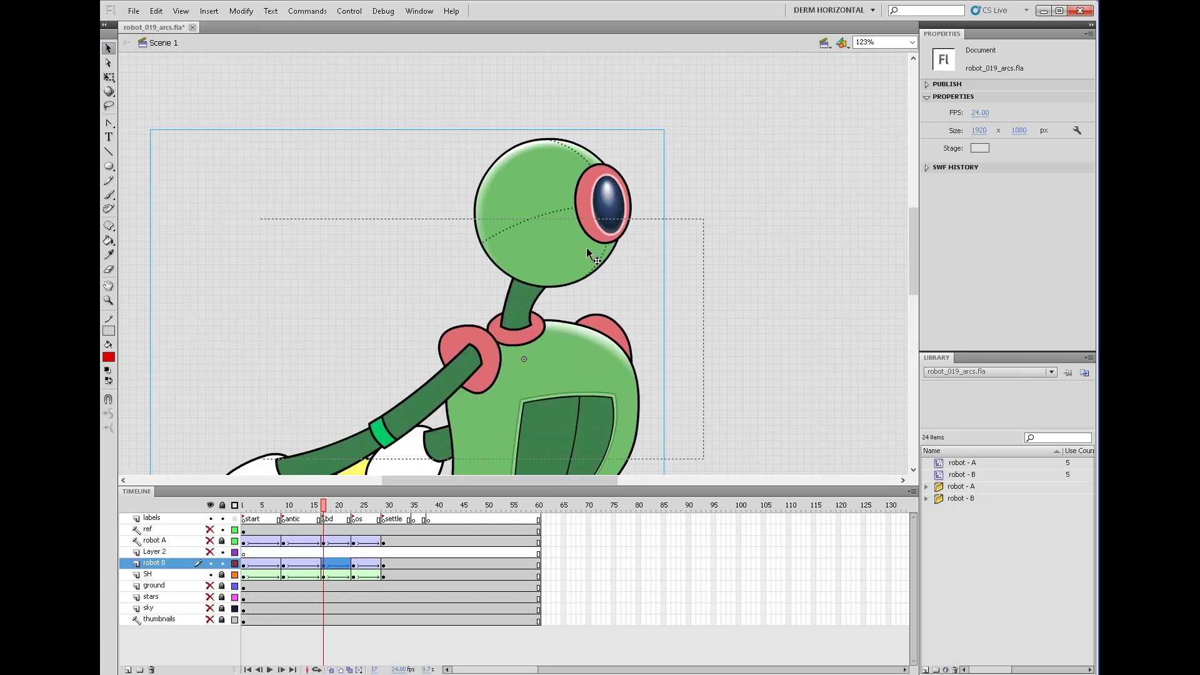
key(comma)
key(comma)
key(comma)
Step: Open head - B, make the eye narrower at frame 14, and adjust its rotation and position on the head
click(561, 306)
key(F3)
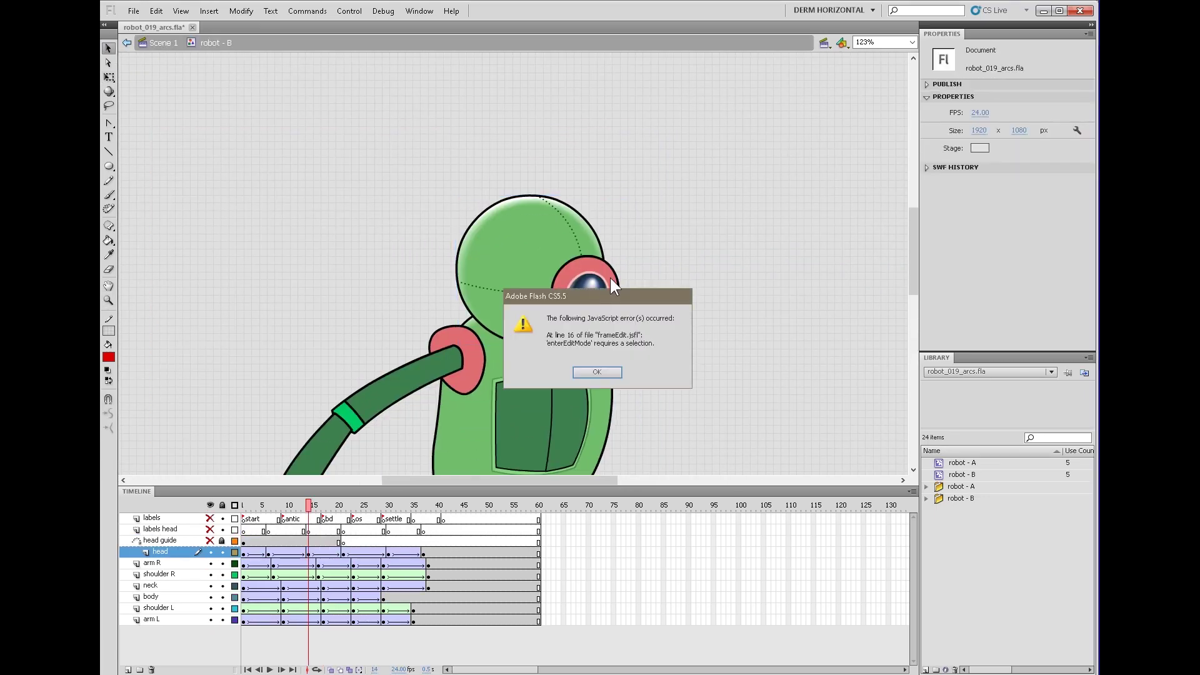
key(Return)
click(581, 295)
double_click(580, 294)
click(602, 307)
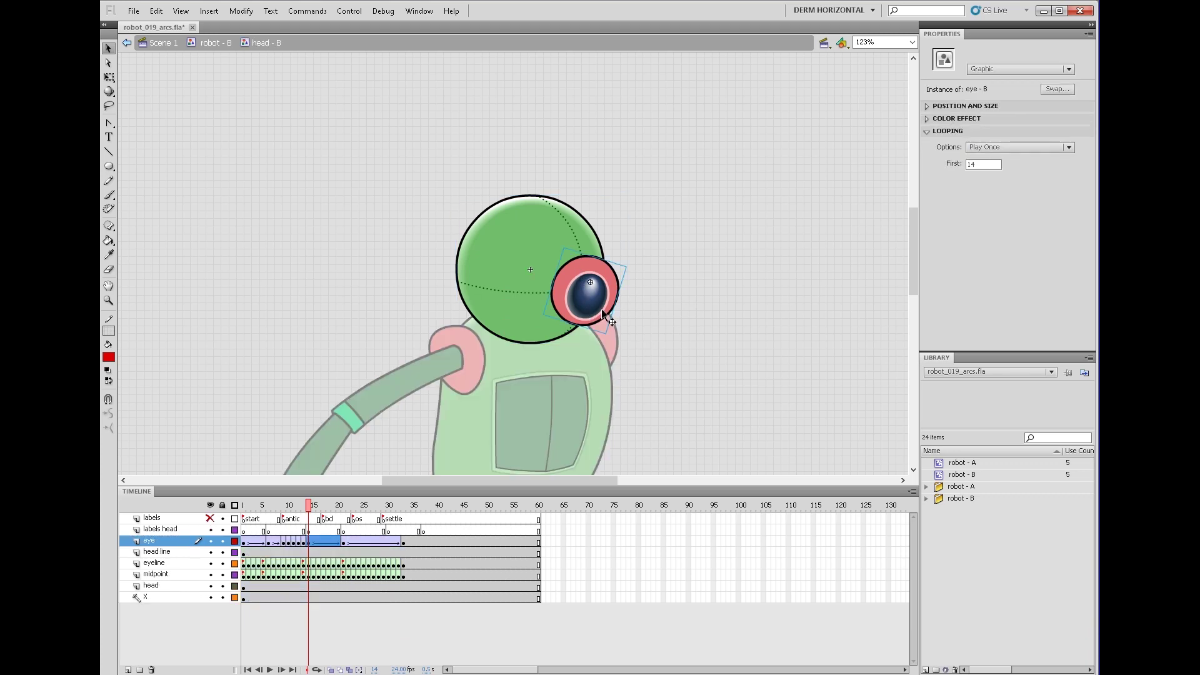
key(q)
drag(615, 299, 574, 328)
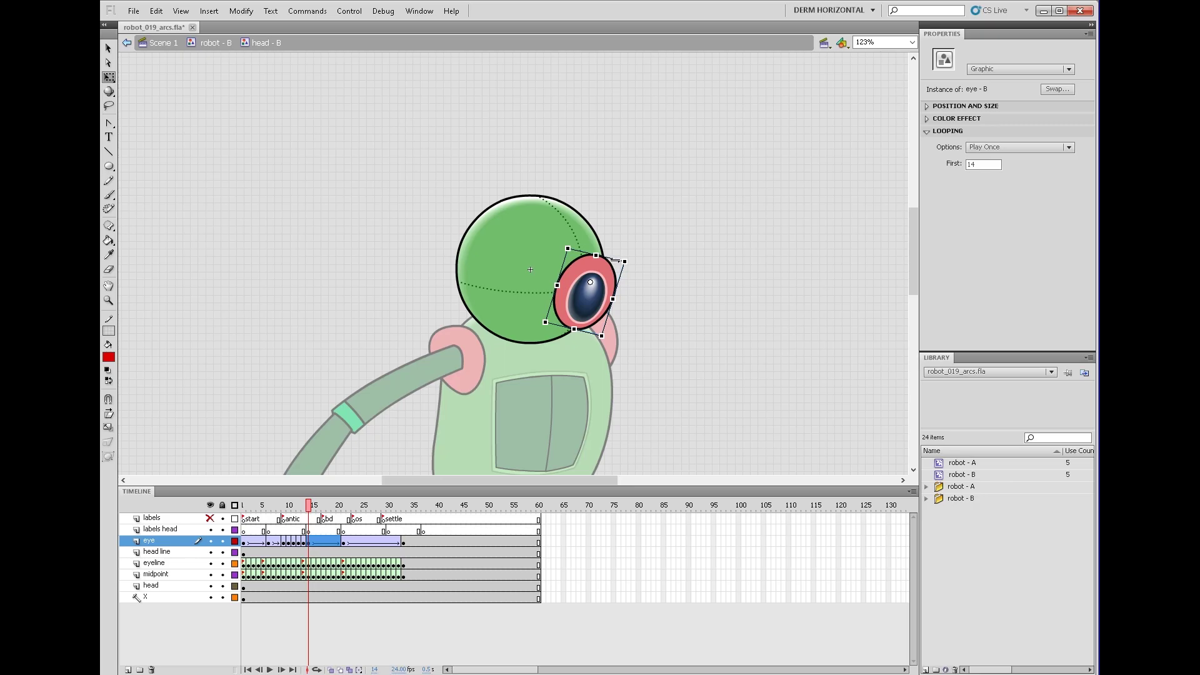
drag(616, 261, 608, 259)
drag(587, 309, 587, 306)
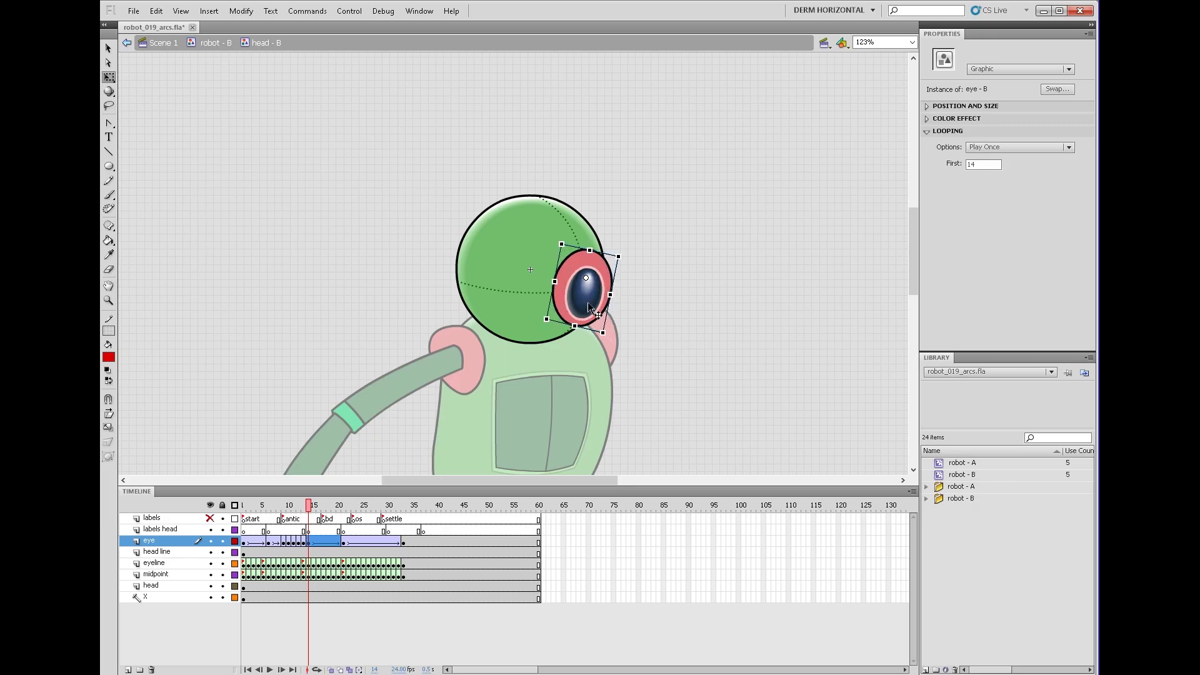
Step: Examine the outer and inner layers at frame 15 in eye - B, and scrub onward through the head turn
double_click(578, 308)
click(313, 552)
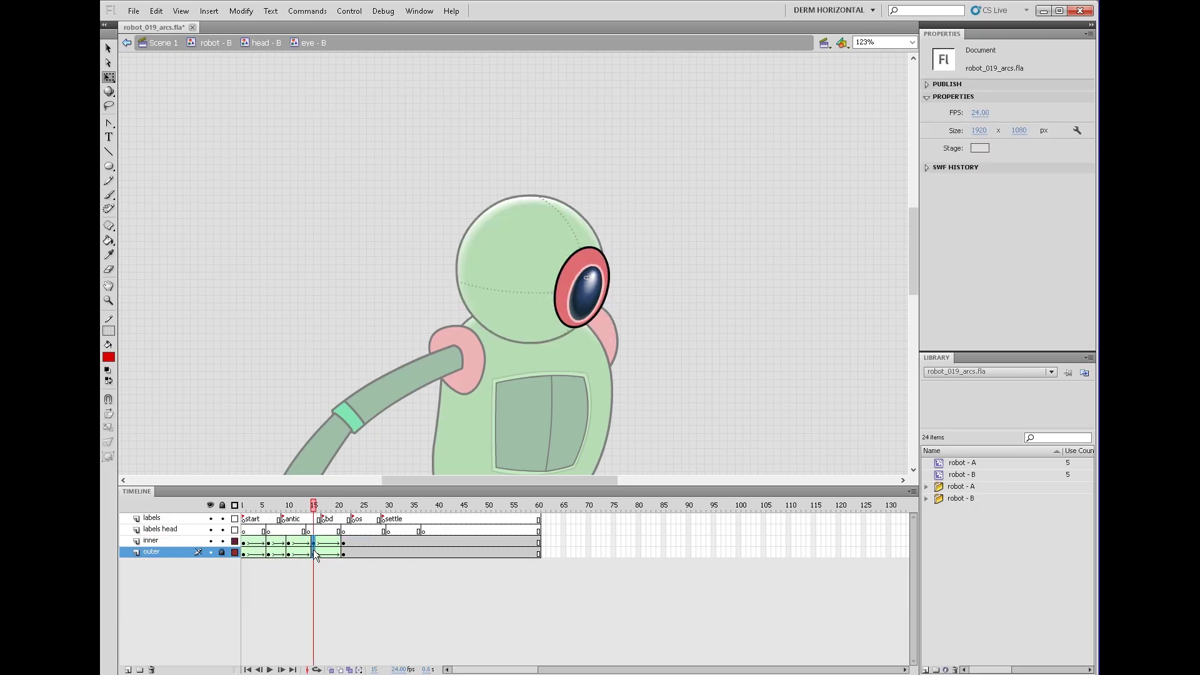
click(314, 542)
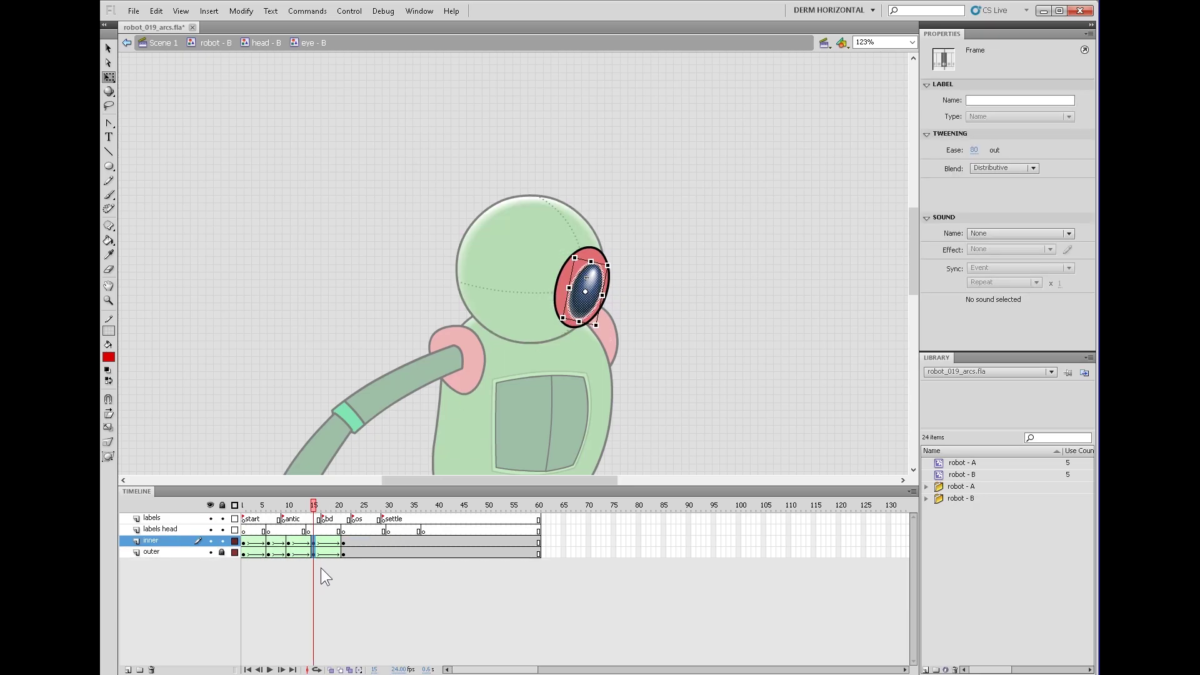
double_click(666, 328)
drag(316, 504, 399, 484)
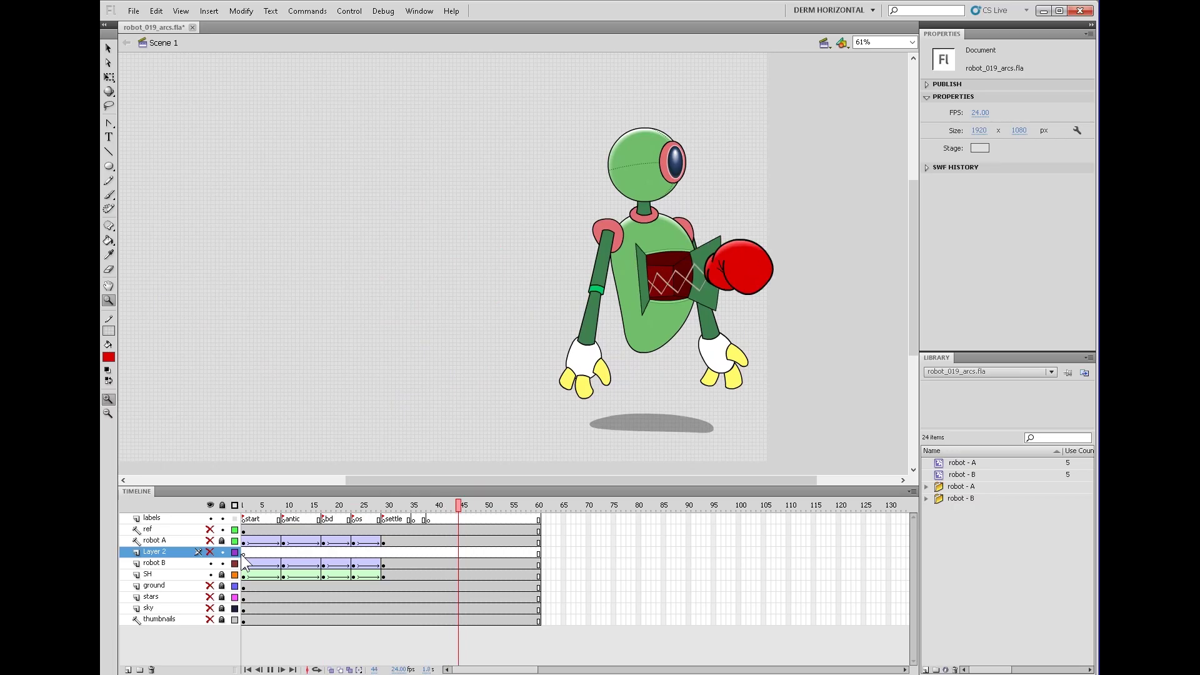
Step: Reframe the robot in Scene 1 and play the animation from the start
drag(492, 364, 591, 374)
click(242, 541)
key(Return)
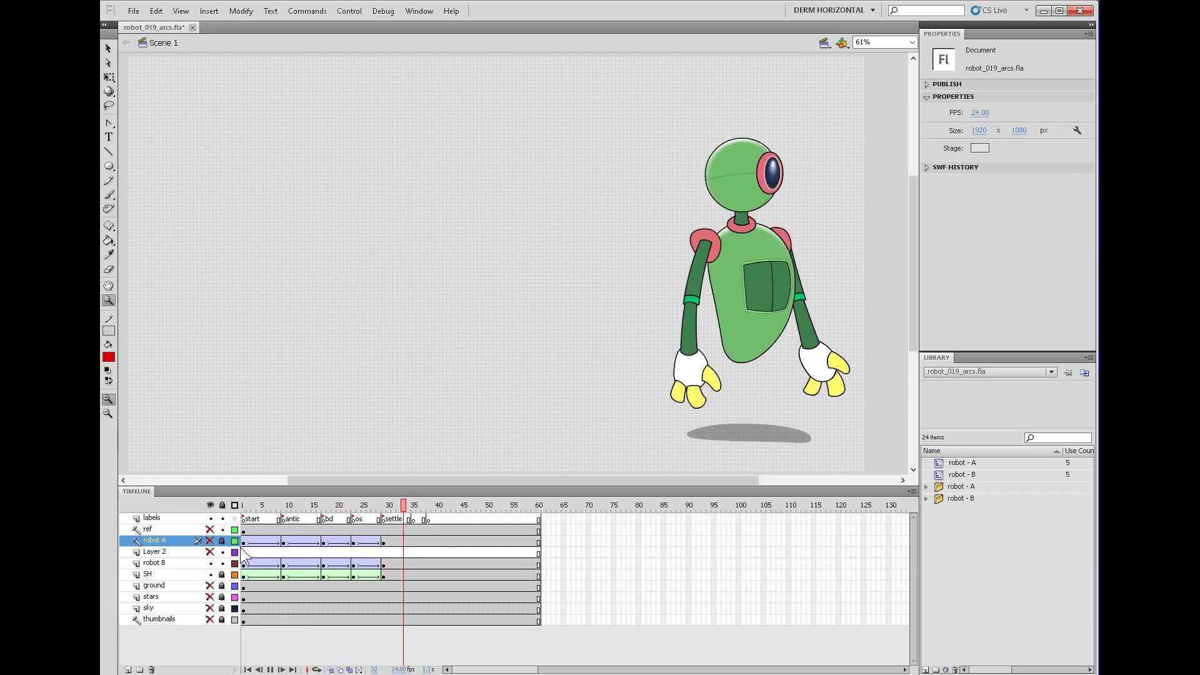
Step: Show the robot A layer and play the animation from the start to compare both robots
click(210, 540)
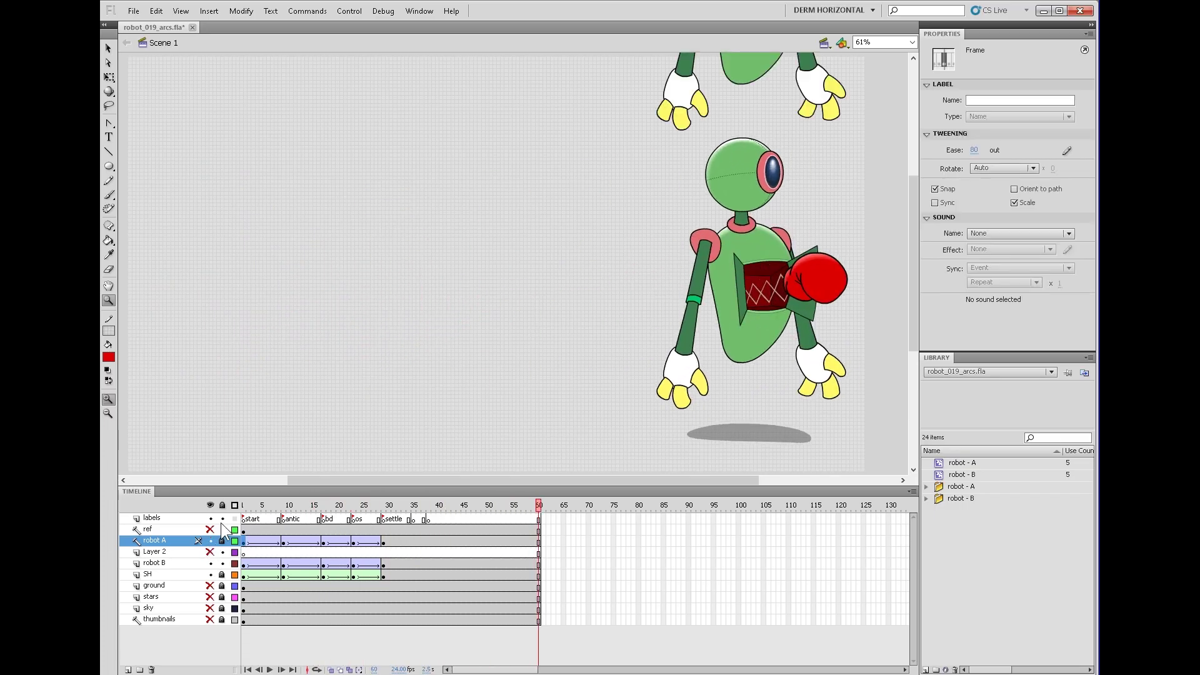
key(Return)
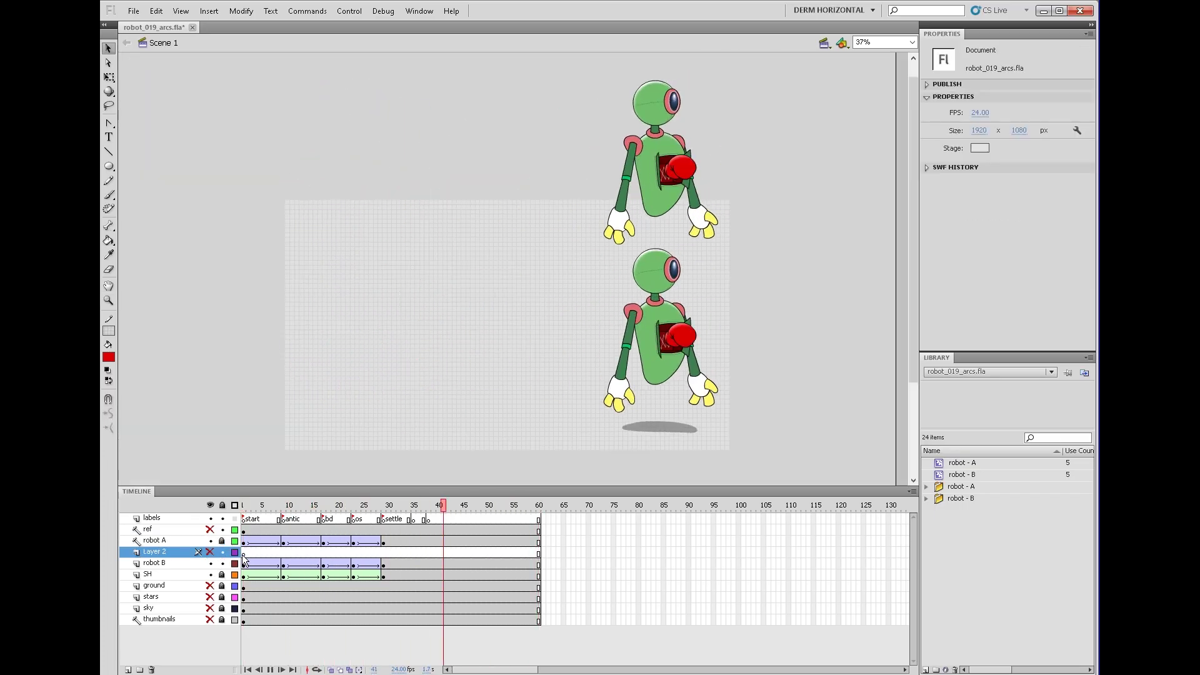
click(249, 505)
key(Return)
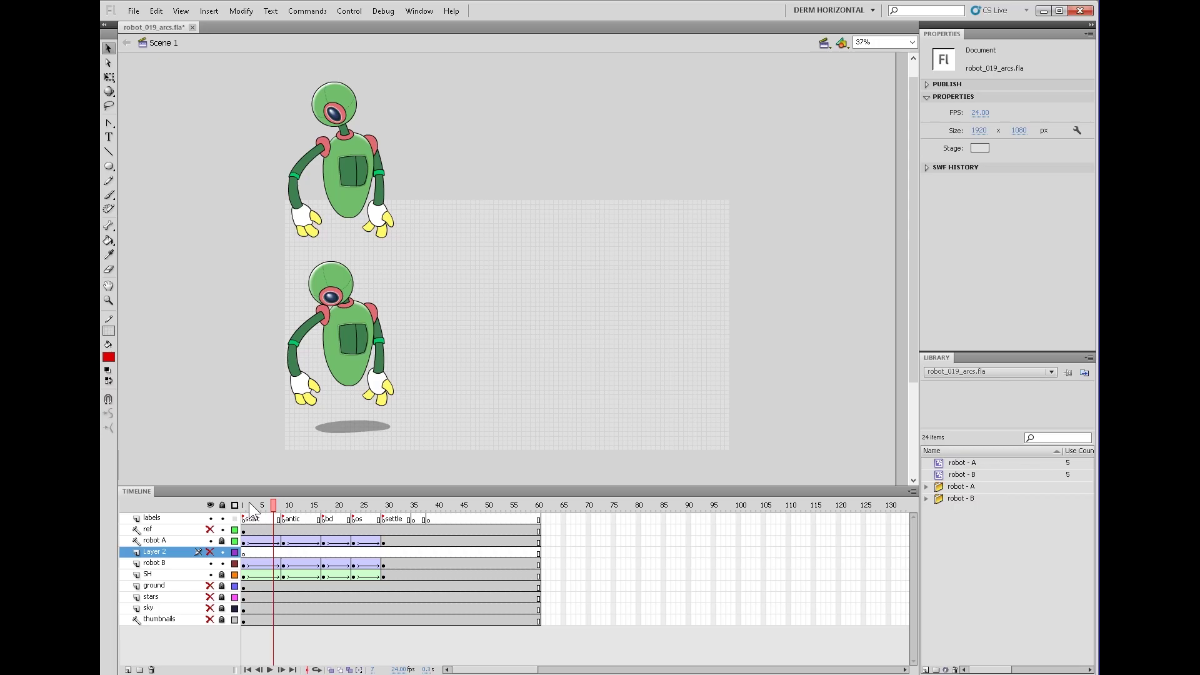
Step: Step through the head turn frame by frame to compare both robots, and replay the animation from the start
key(period)
key(period)
key(period)
key(period)
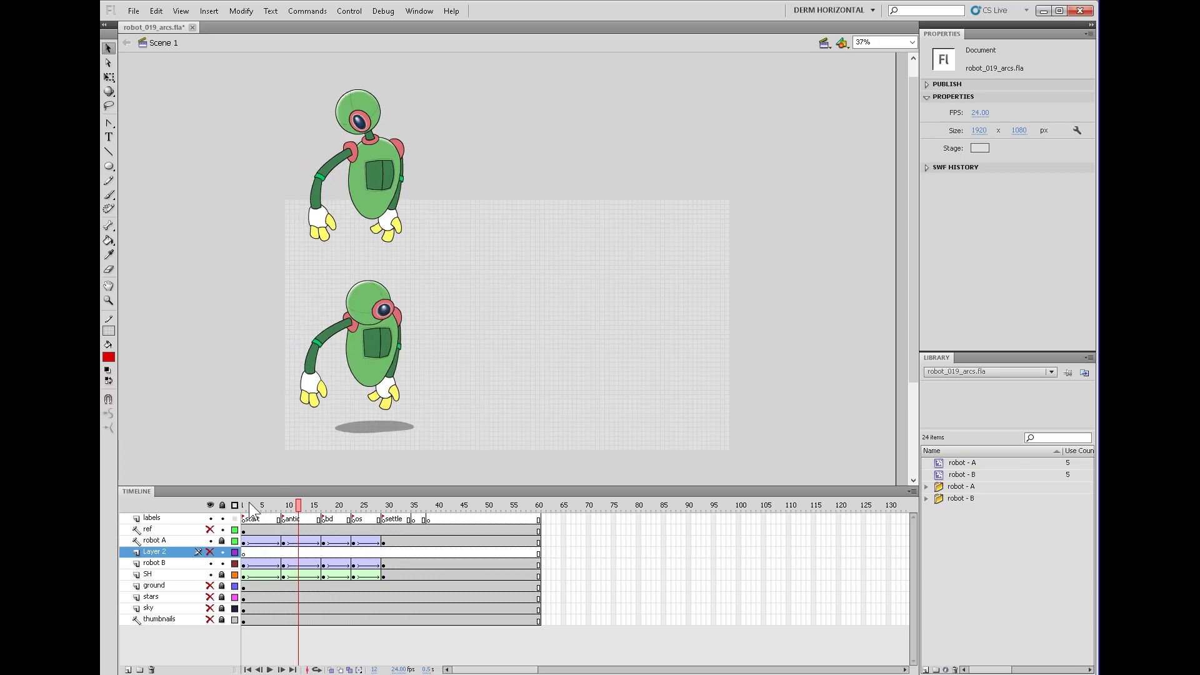
key(period)
key(period)
key(period)
key(period)
key(period)
key(period)
key(period)
key(period)
key(period)
key(period)
key(period)
key(period)
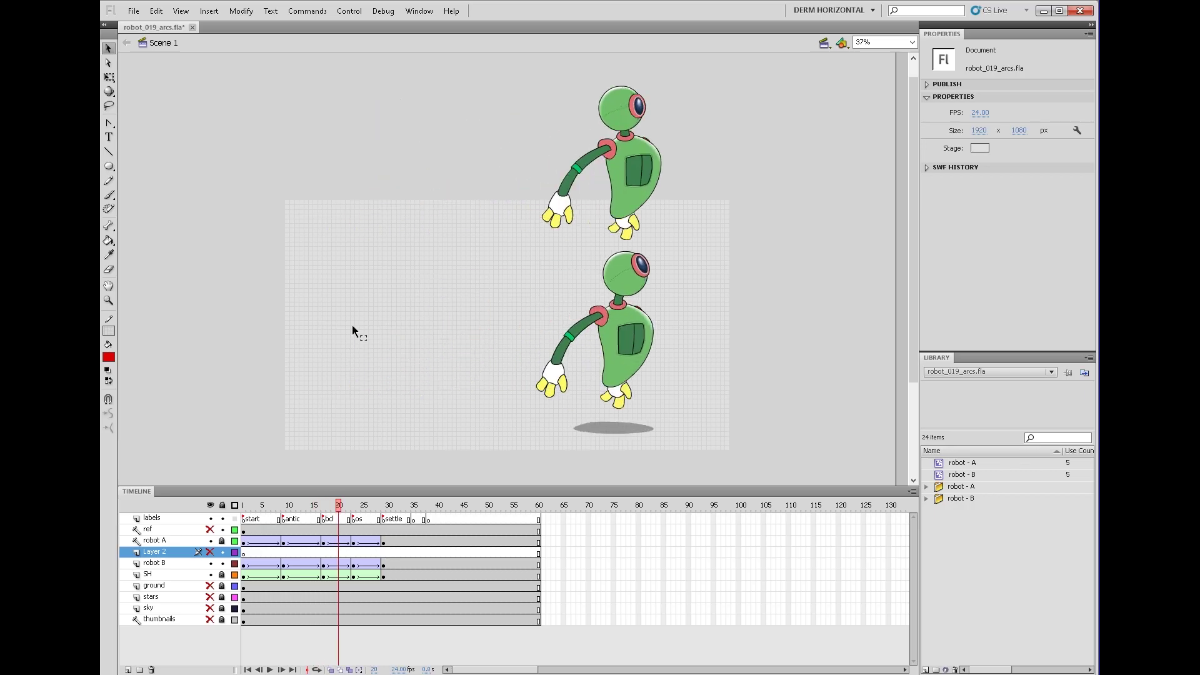
key(period)
key(period)
key(period)
key(period)
key(period)
key(period)
key(period)
key(period)
key(period)
key(period)
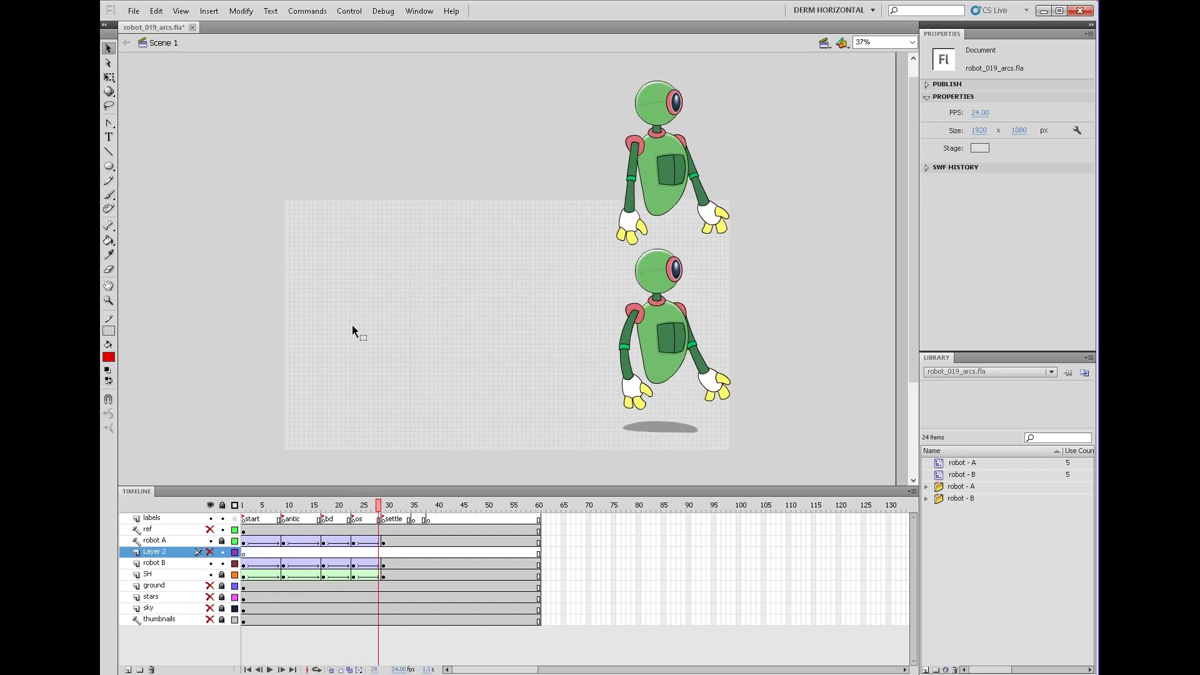
click(242, 570)
key(Return)
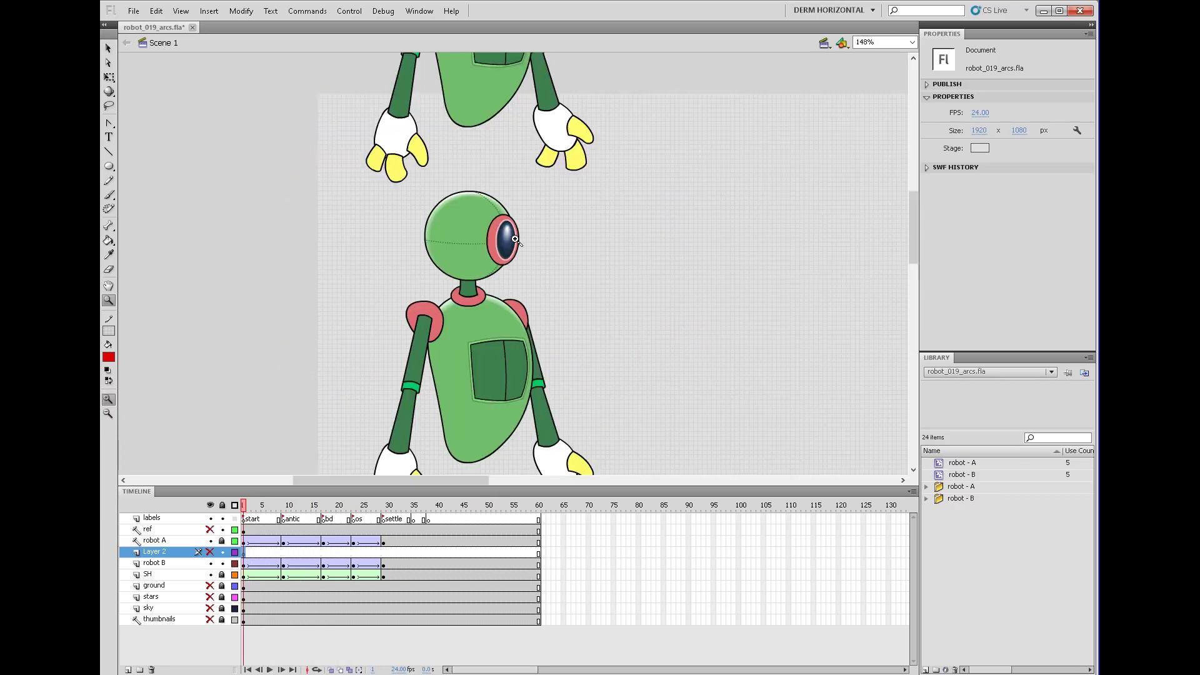
Step: Open head - B, select the eye at frame 10 for free transforming, and replay the animation in Scene 1
click(515, 239)
key(v)
double_click(502, 246)
double_click(482, 274)
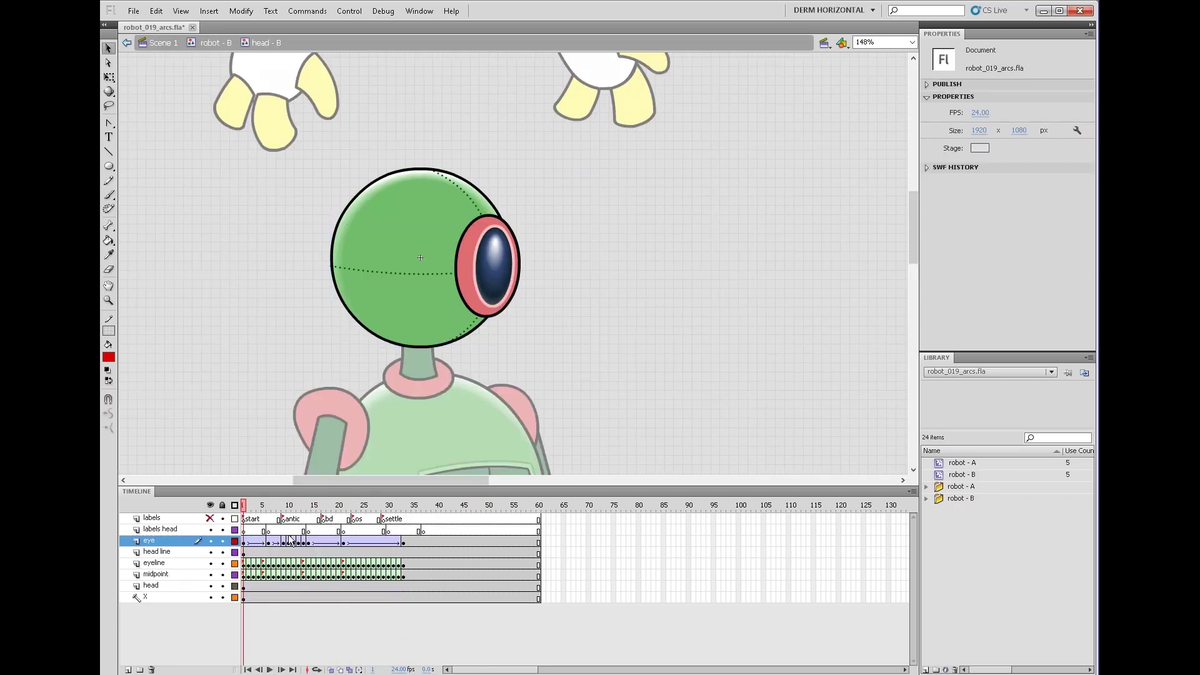
click(285, 541)
key(q)
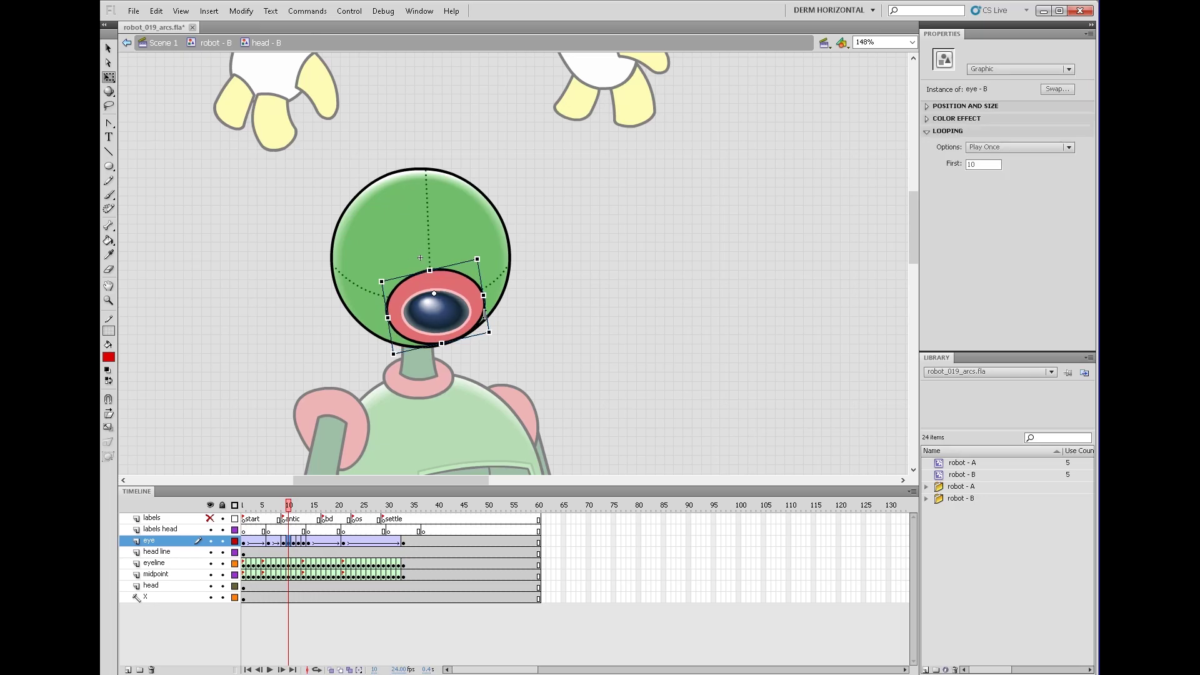
key(Return)
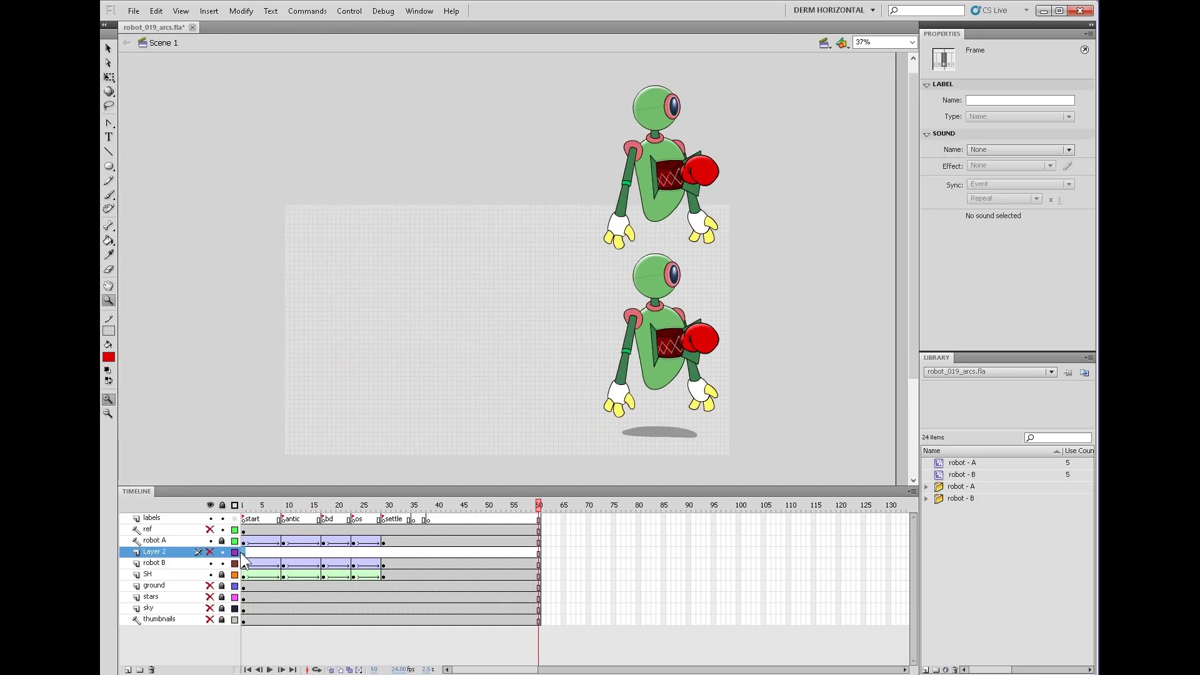
Step: Save the file and show the ground, stars and sky layers
click(109, 49)
key(alt+f)
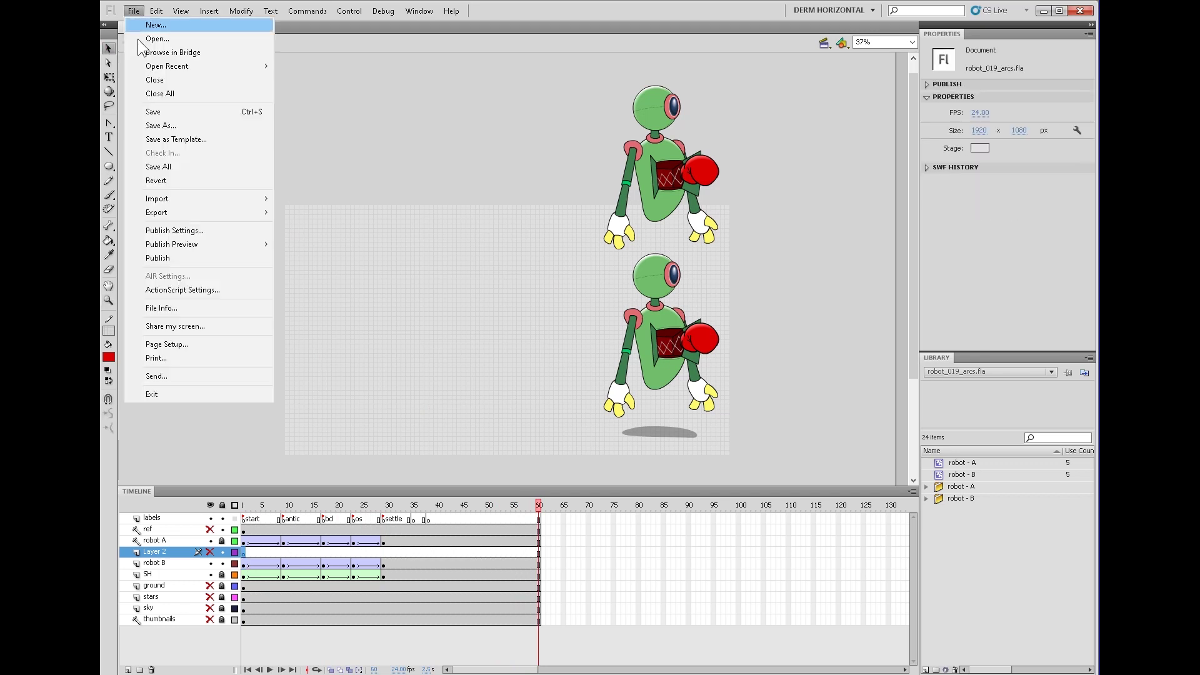
click(164, 111)
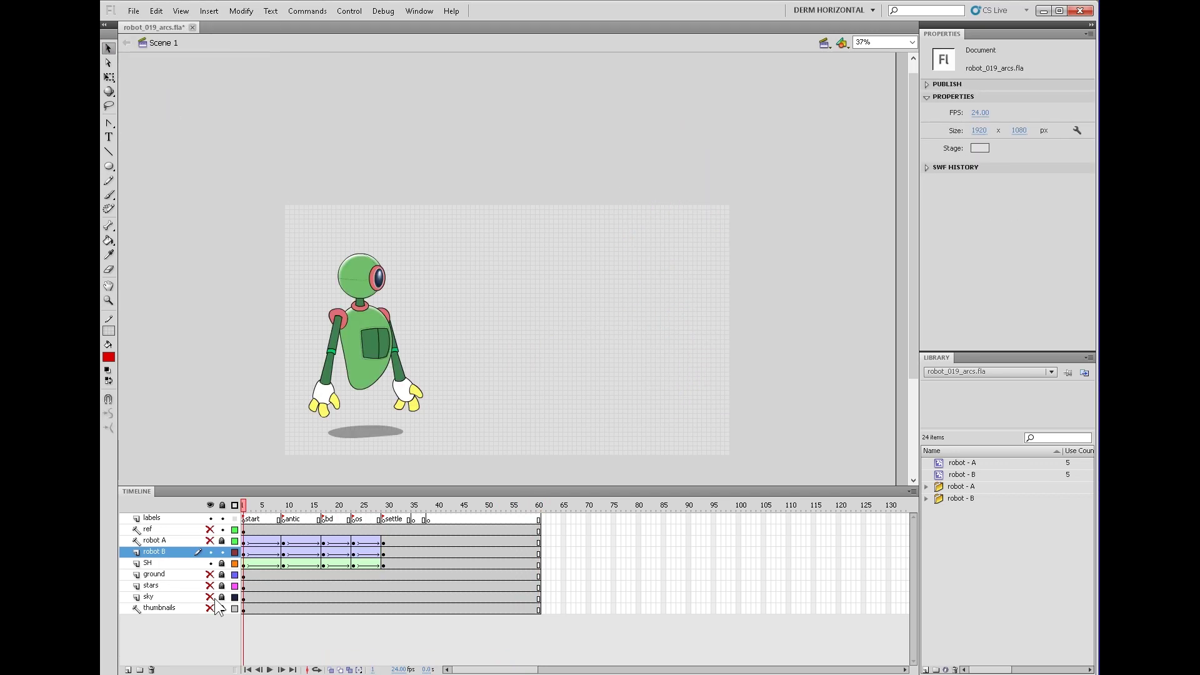
drag(211, 596, 212, 579)
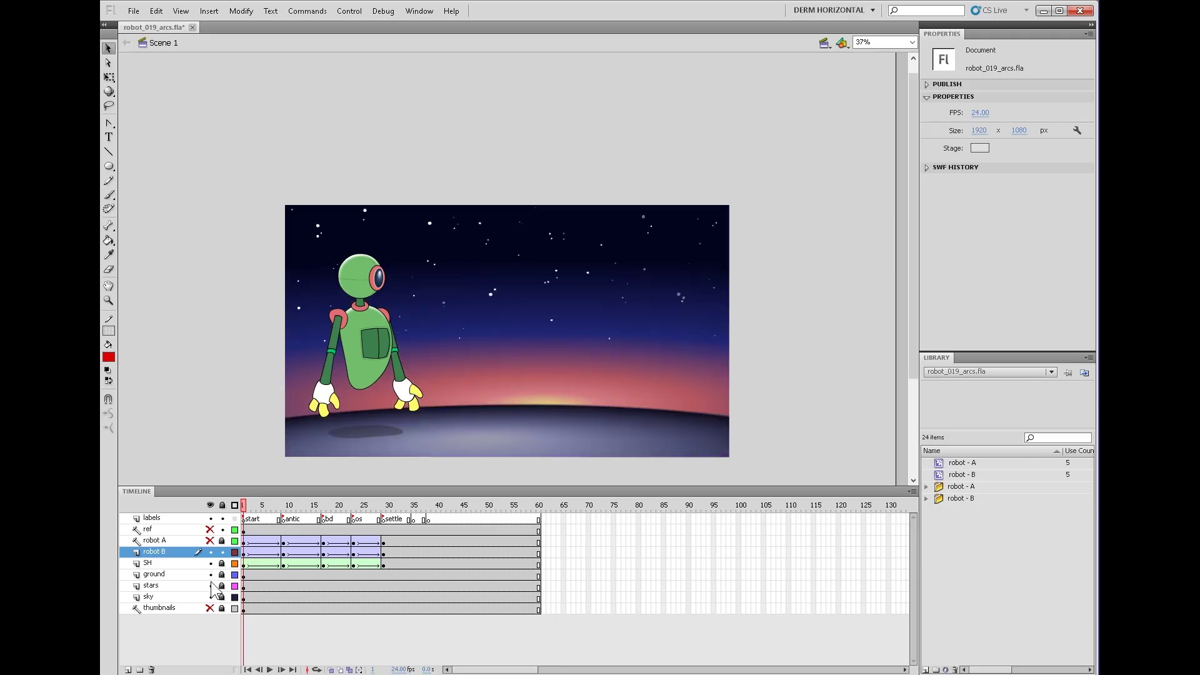